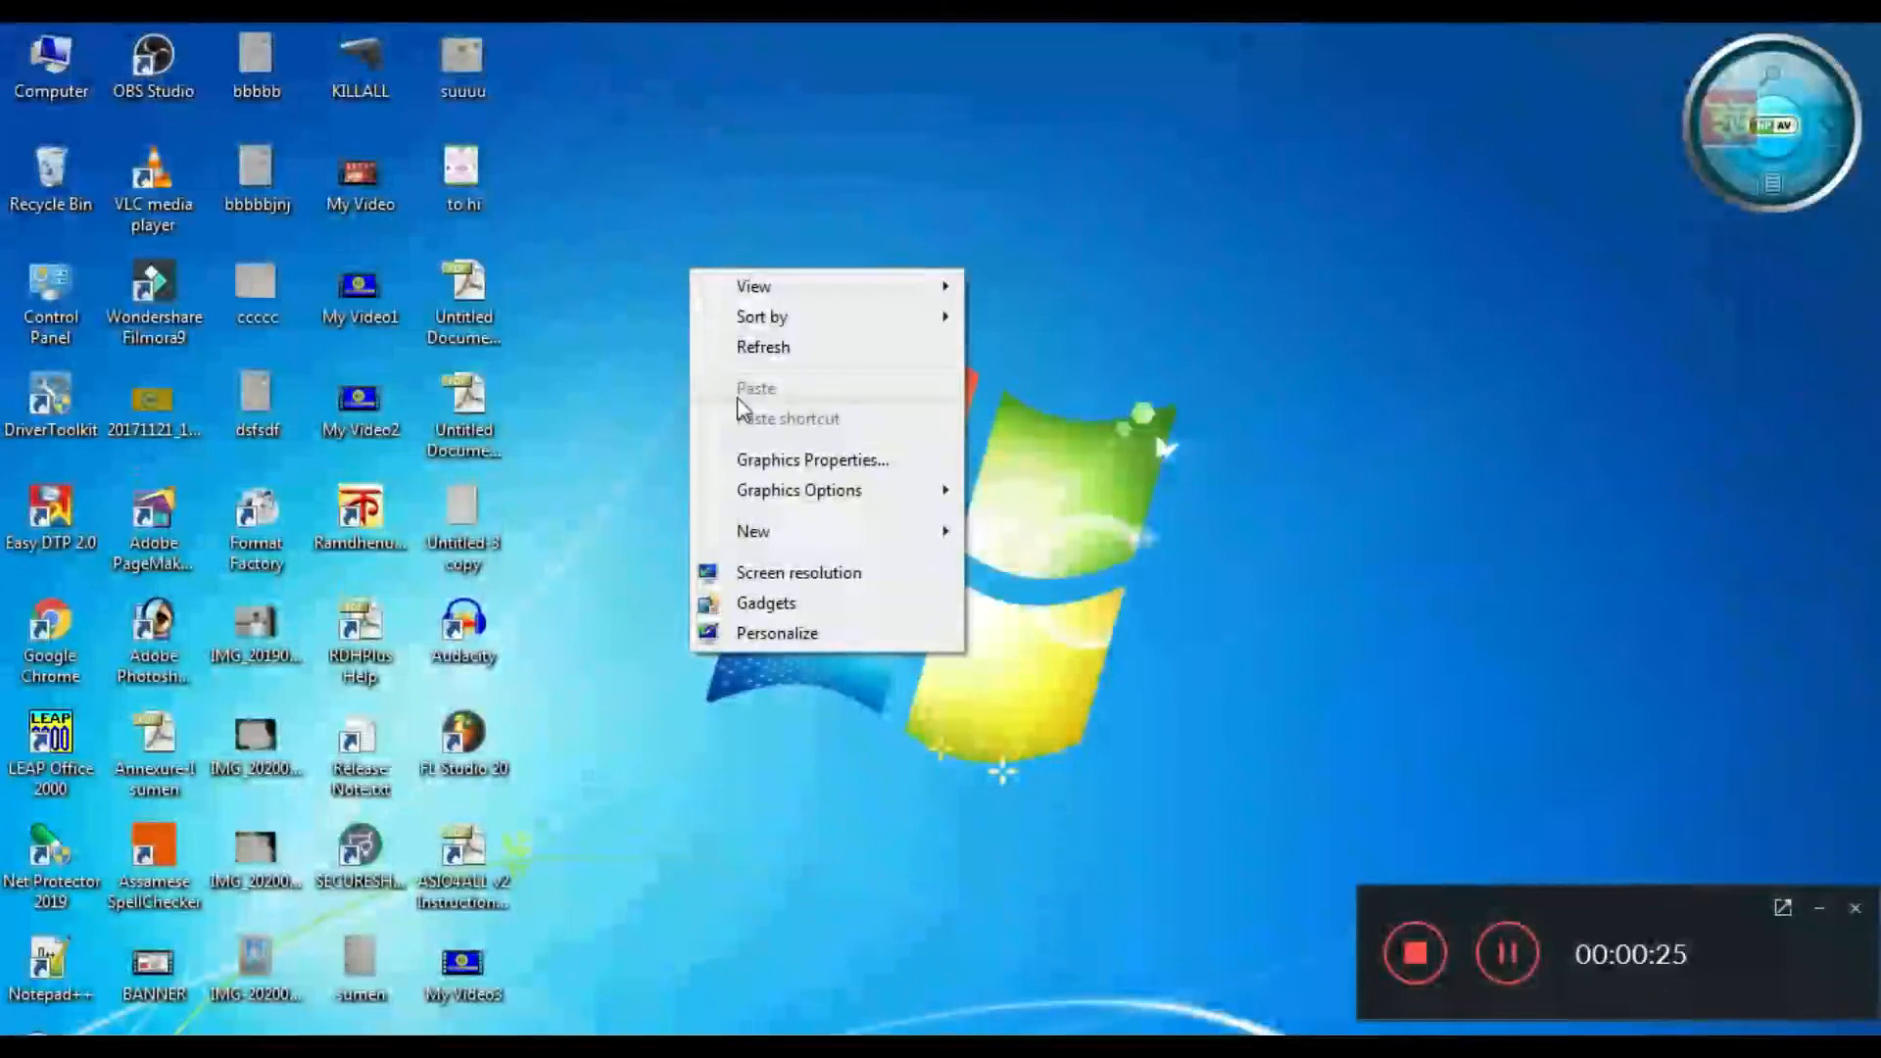
pyautogui.click(751, 349)
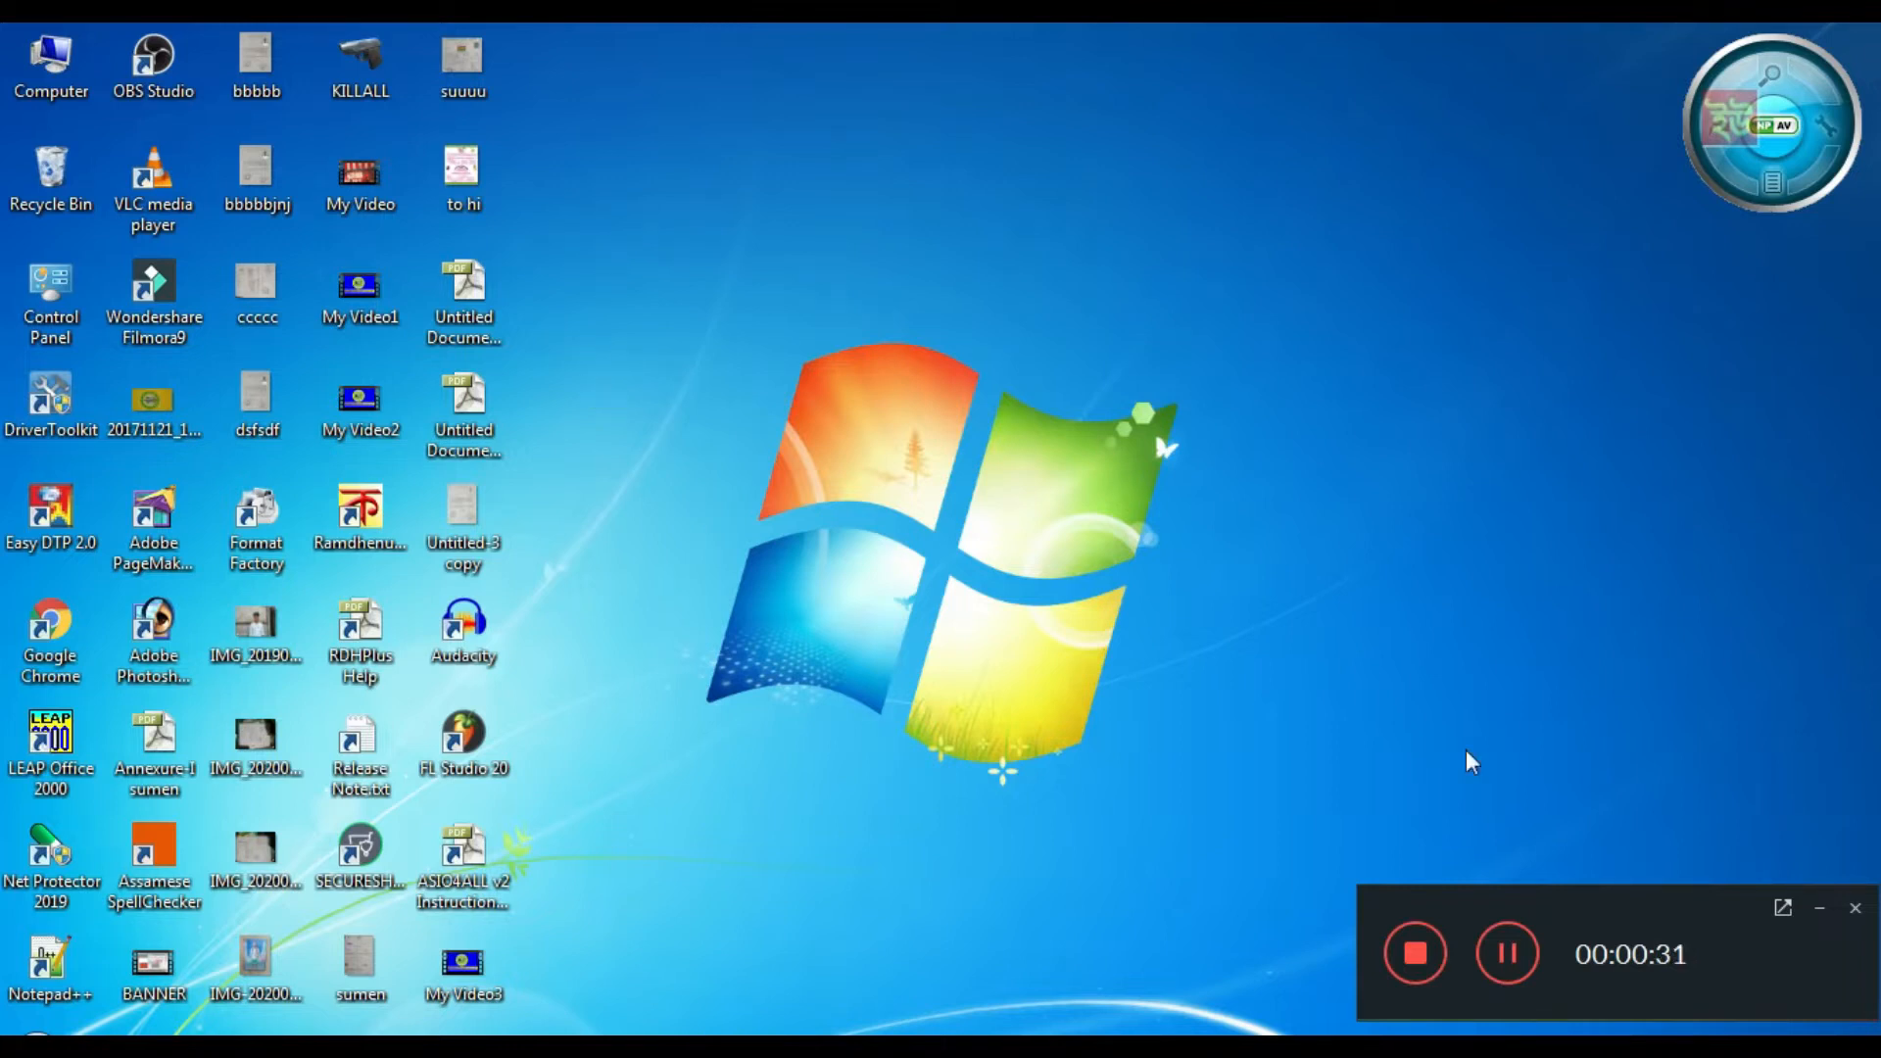
pyautogui.click(1821, 906)
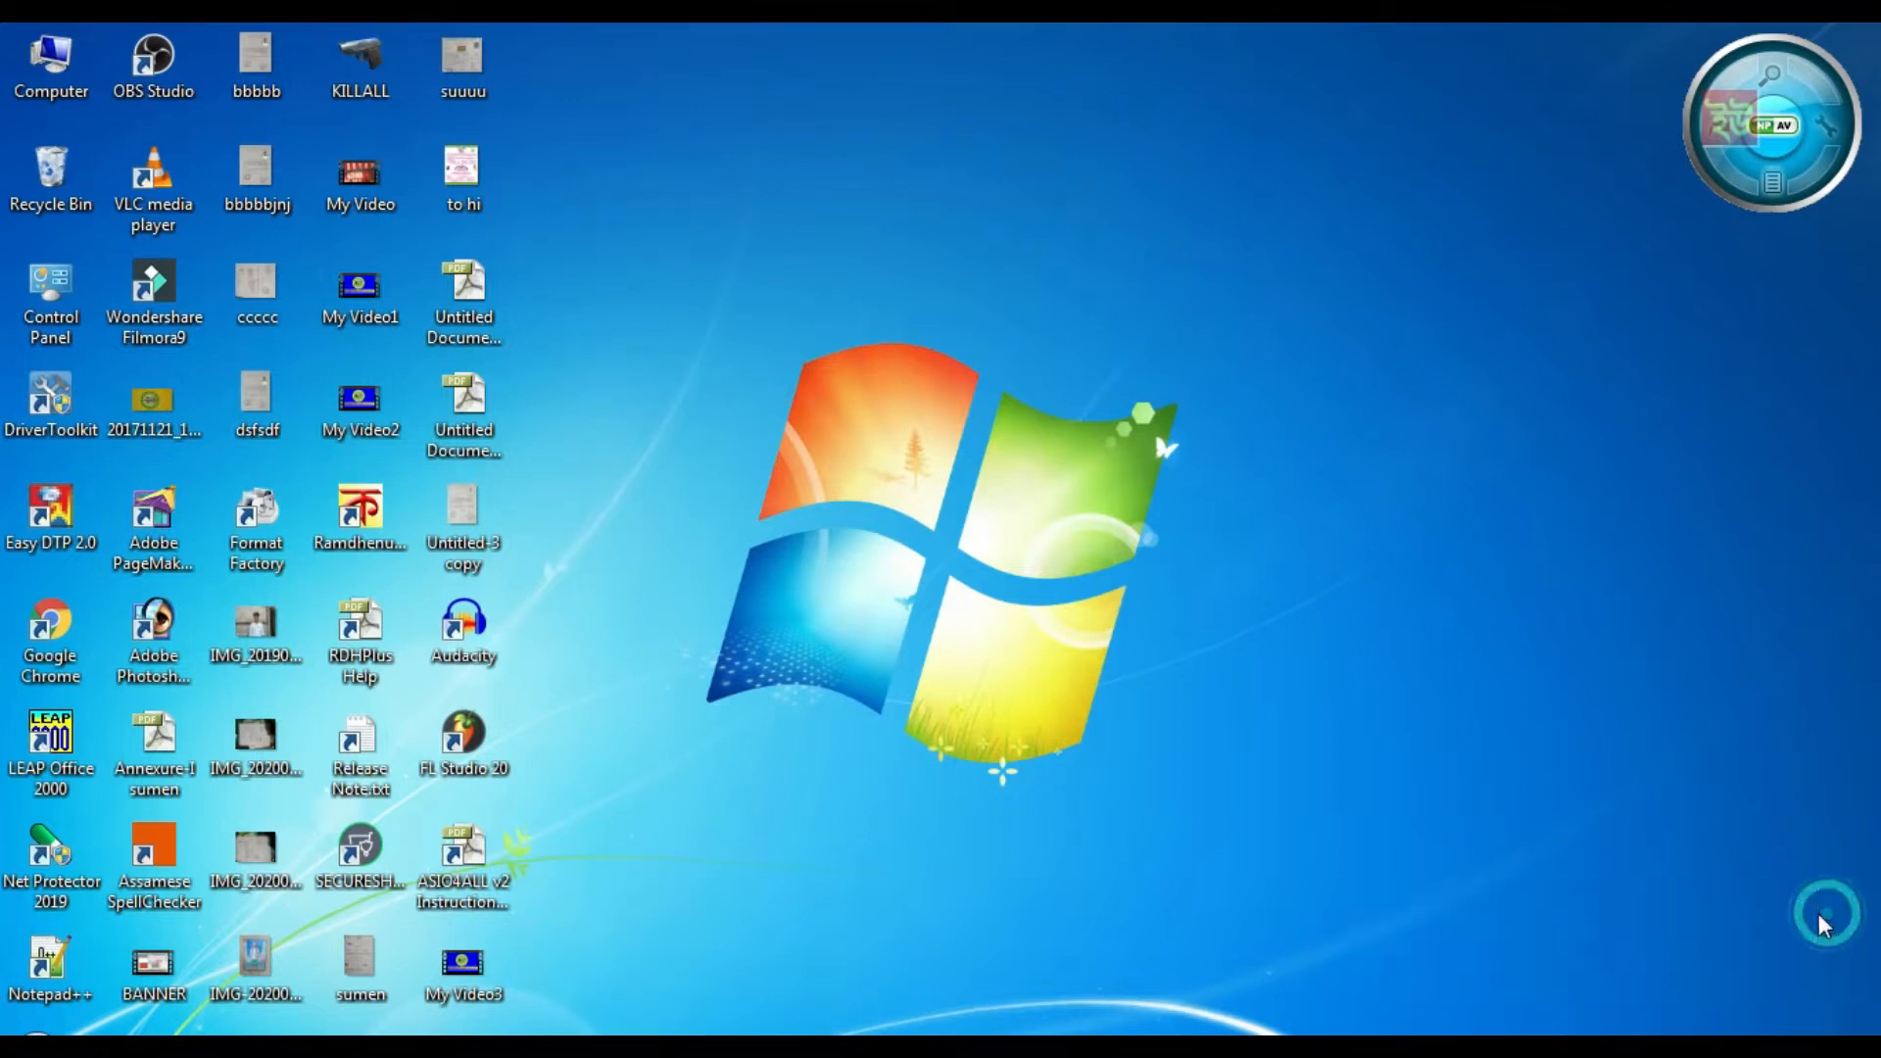
pyautogui.rightClick(815, 181)
pyautogui.click(867, 259)
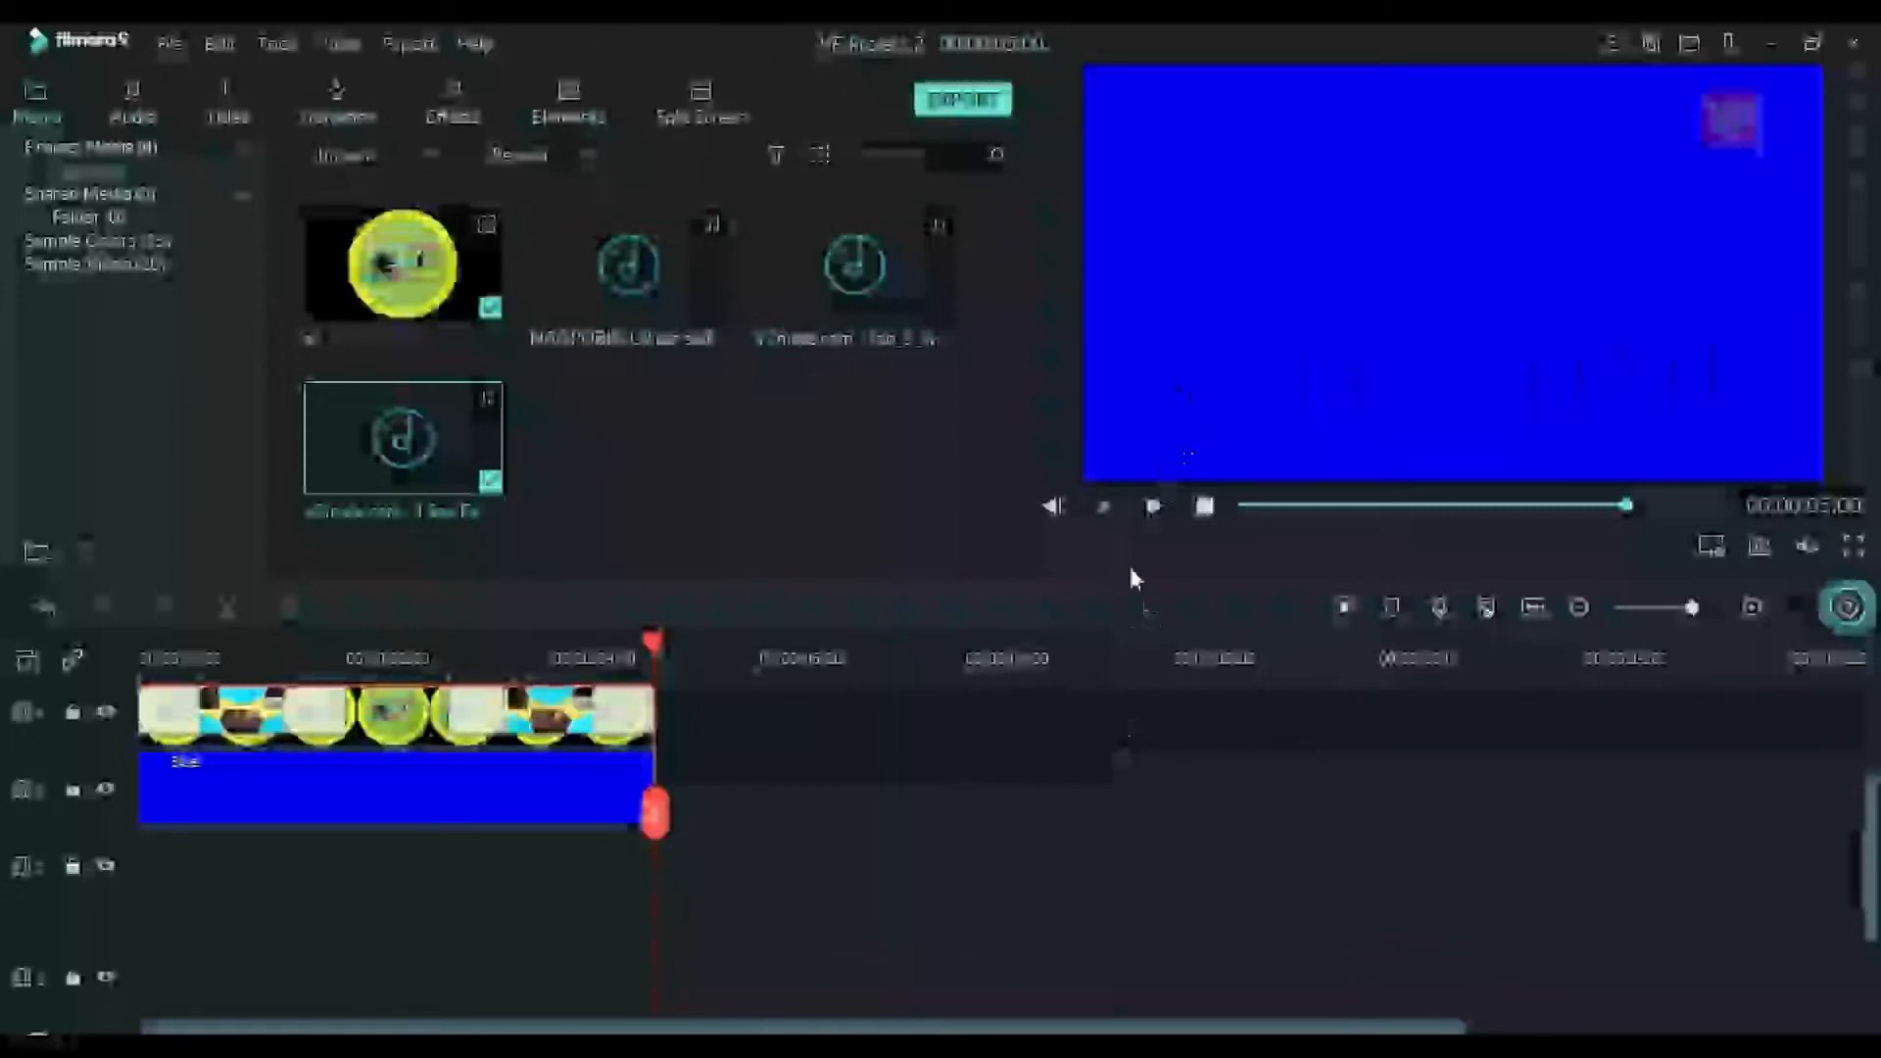
# Play the open VE Project 2 timeline in the preview and pause it near the beginning
pyautogui.click(1157, 506)
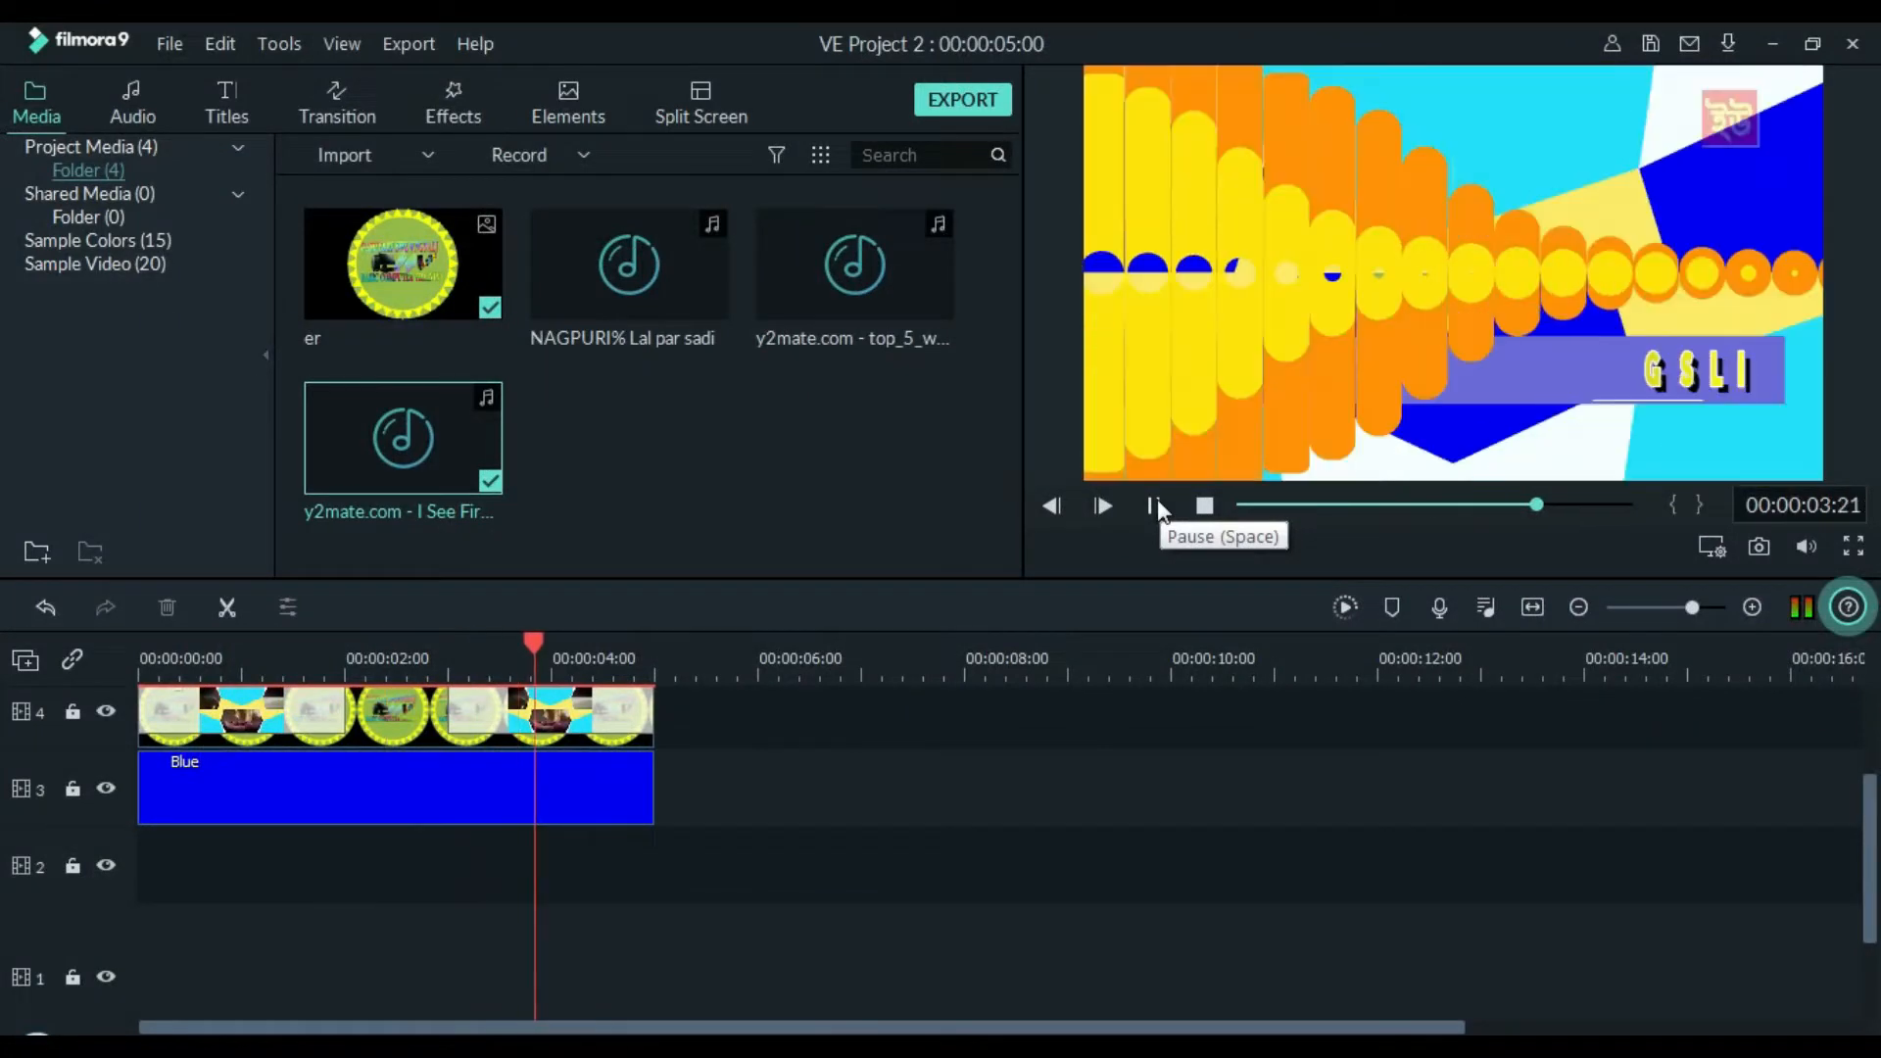
pyautogui.click(1150, 505)
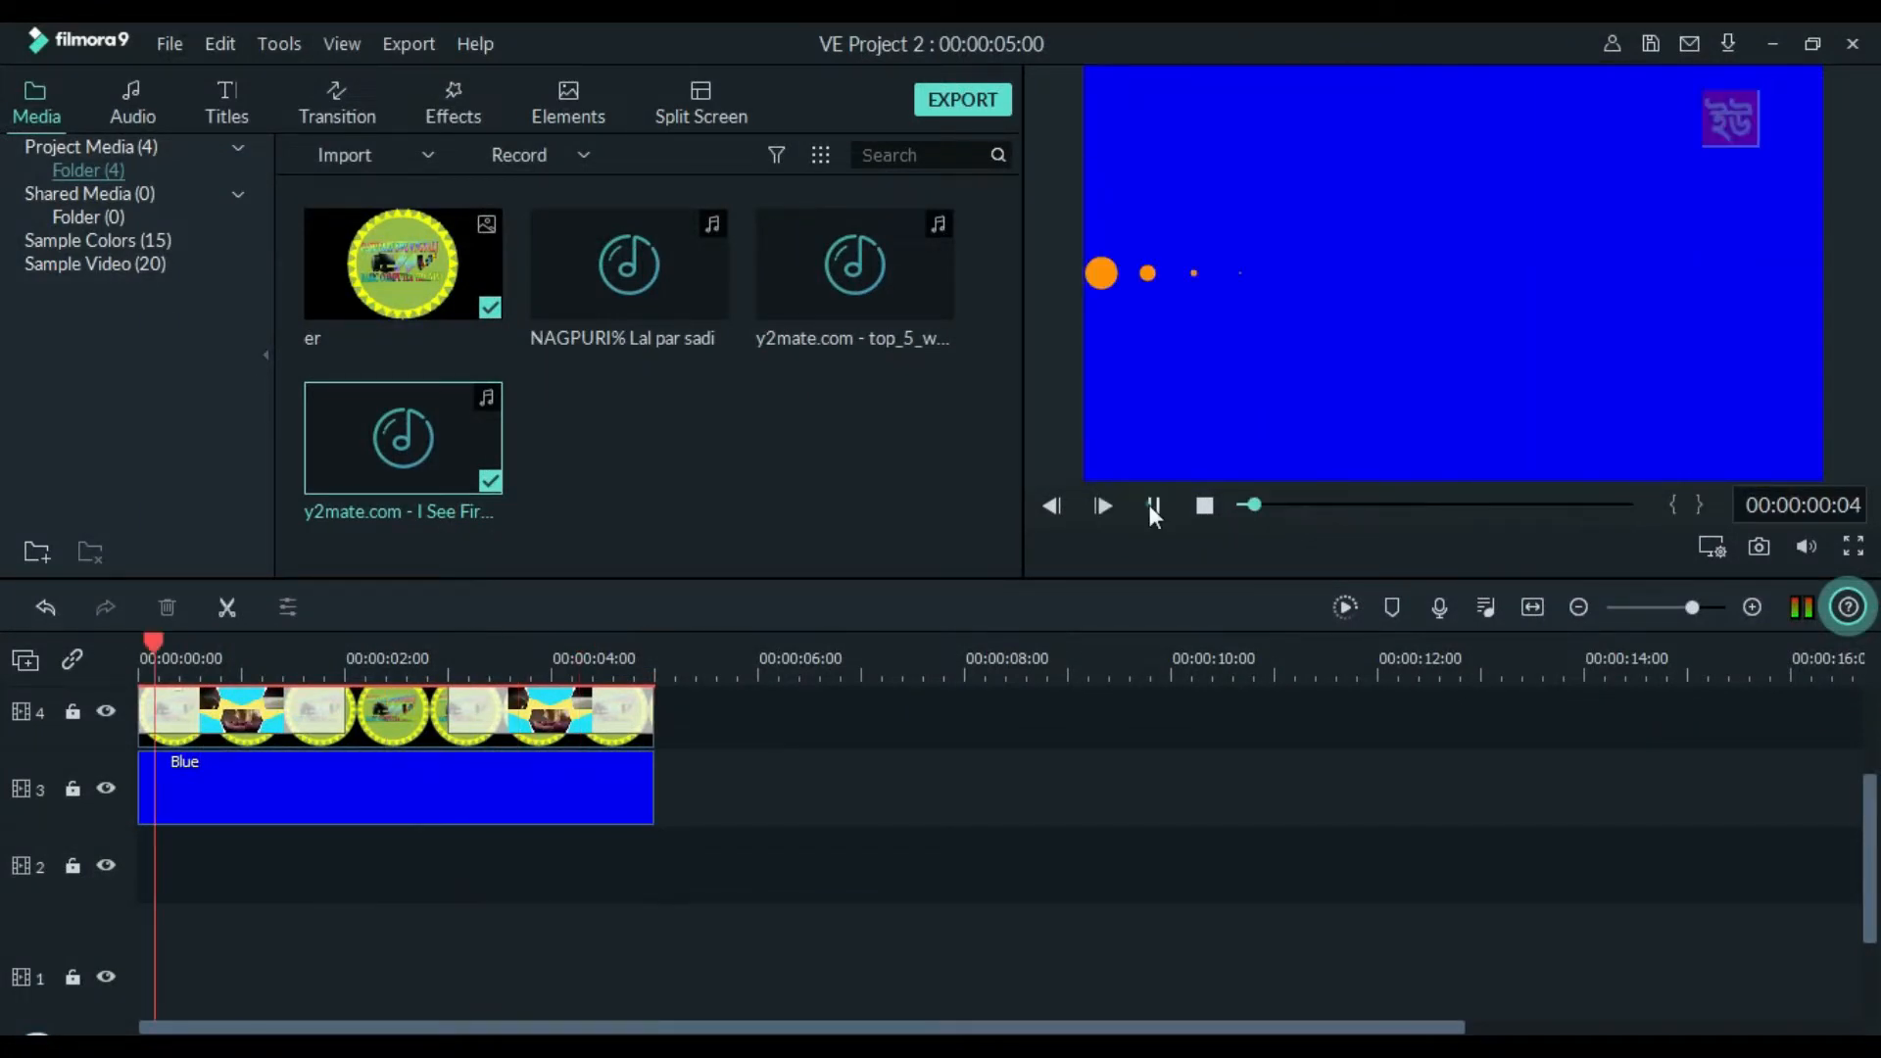
pyautogui.click(1152, 505)
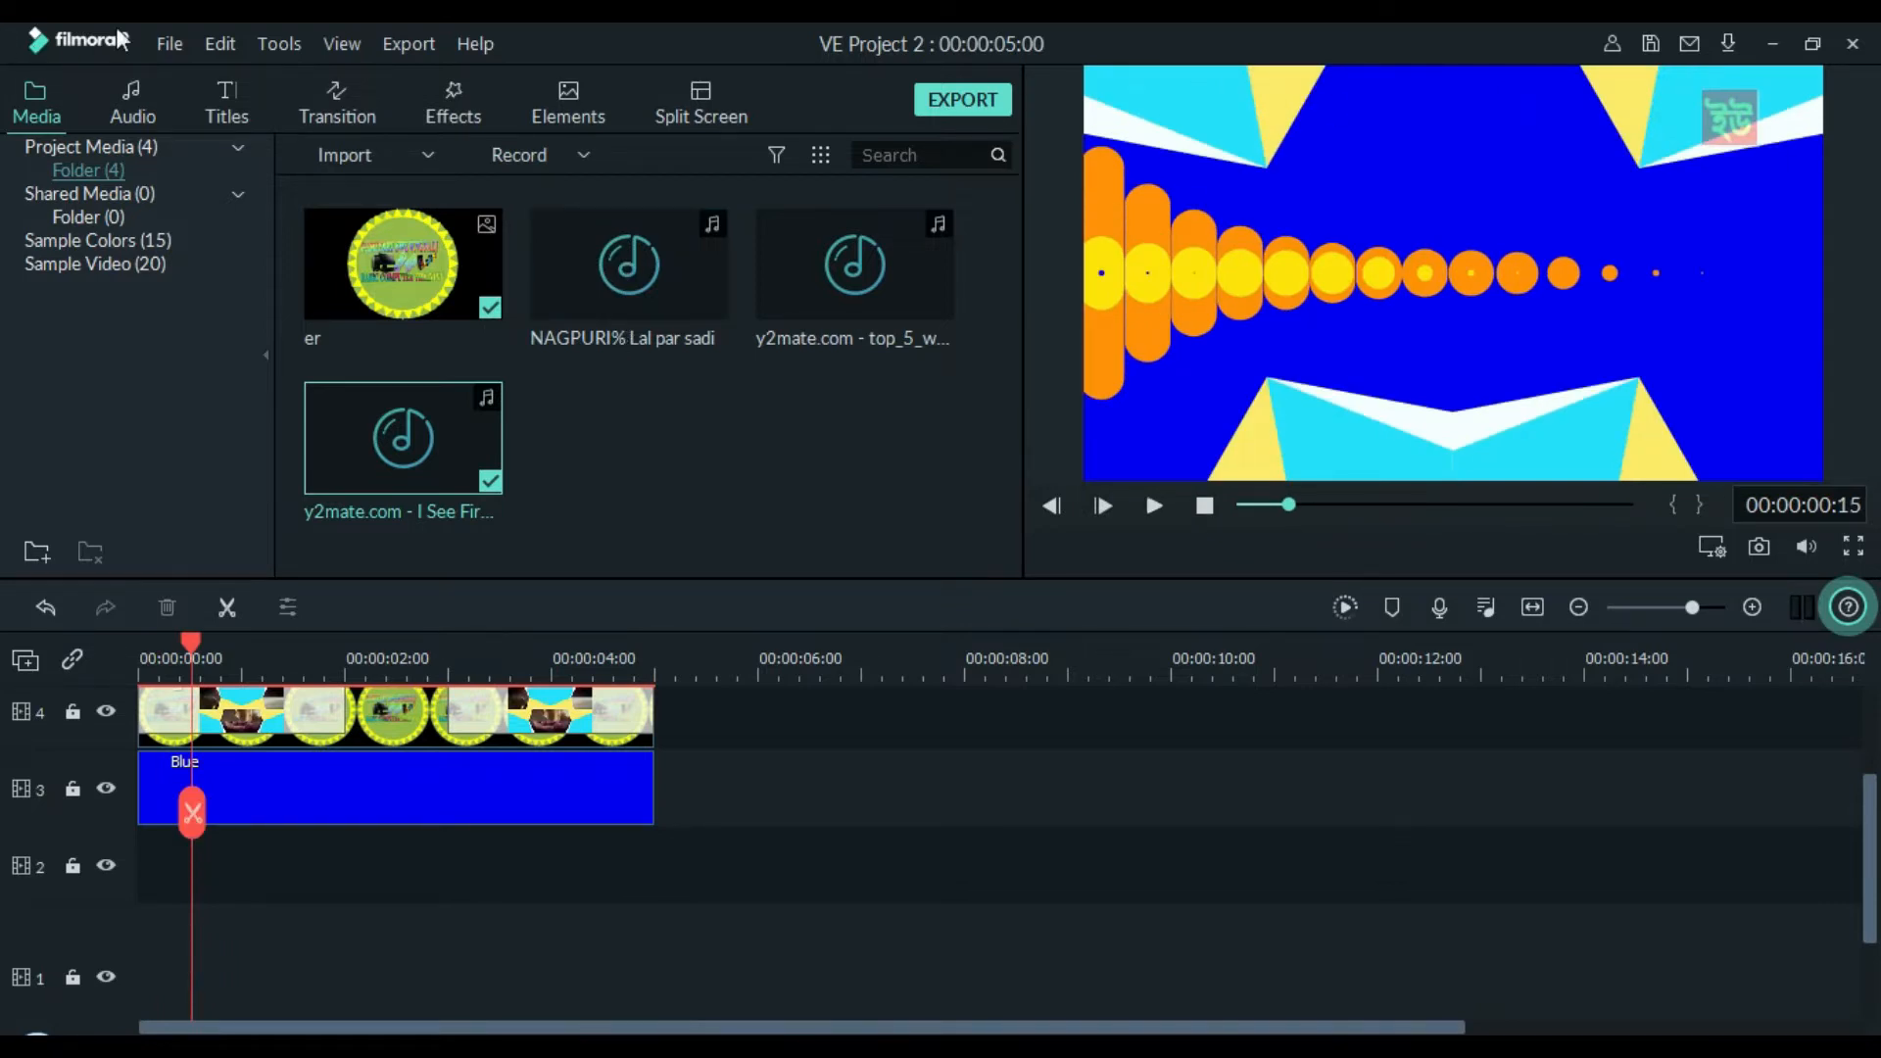
# Create a new 16:9 (Widescreen) project
pyautogui.click(167, 45)
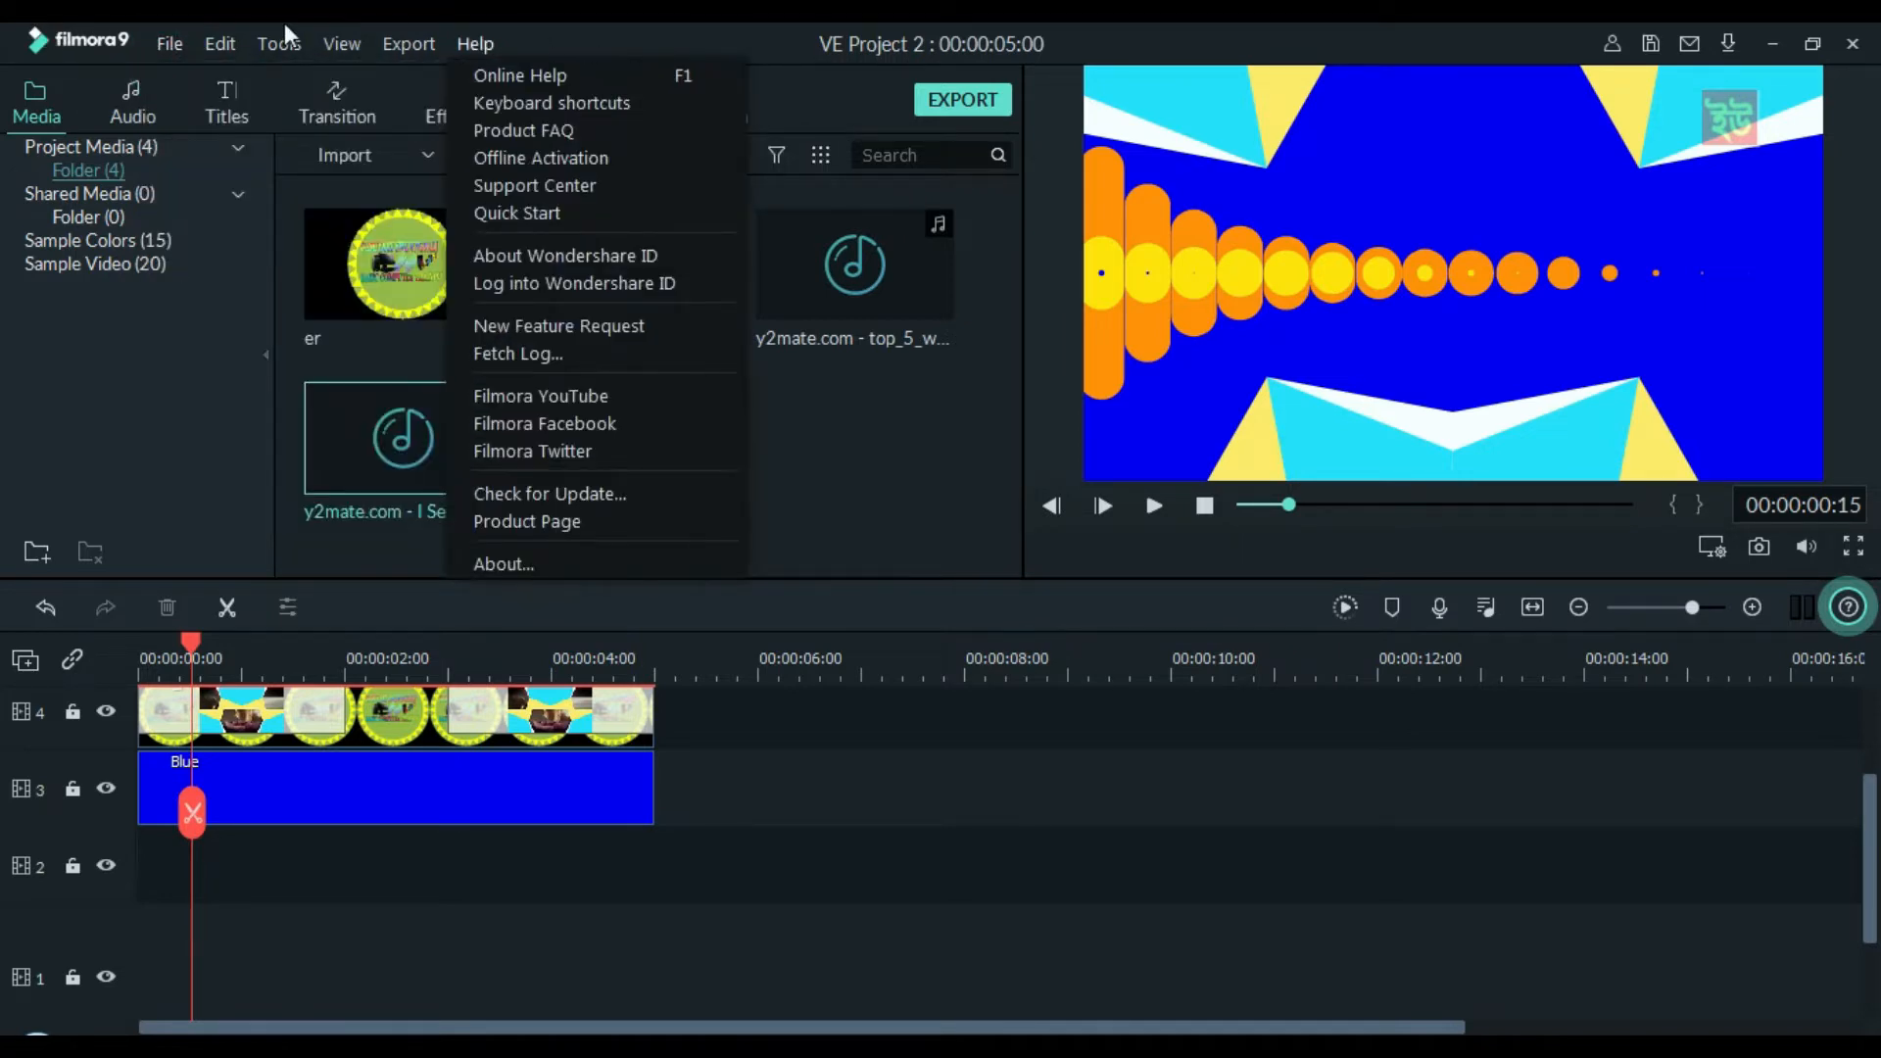
pyautogui.click(184, 45)
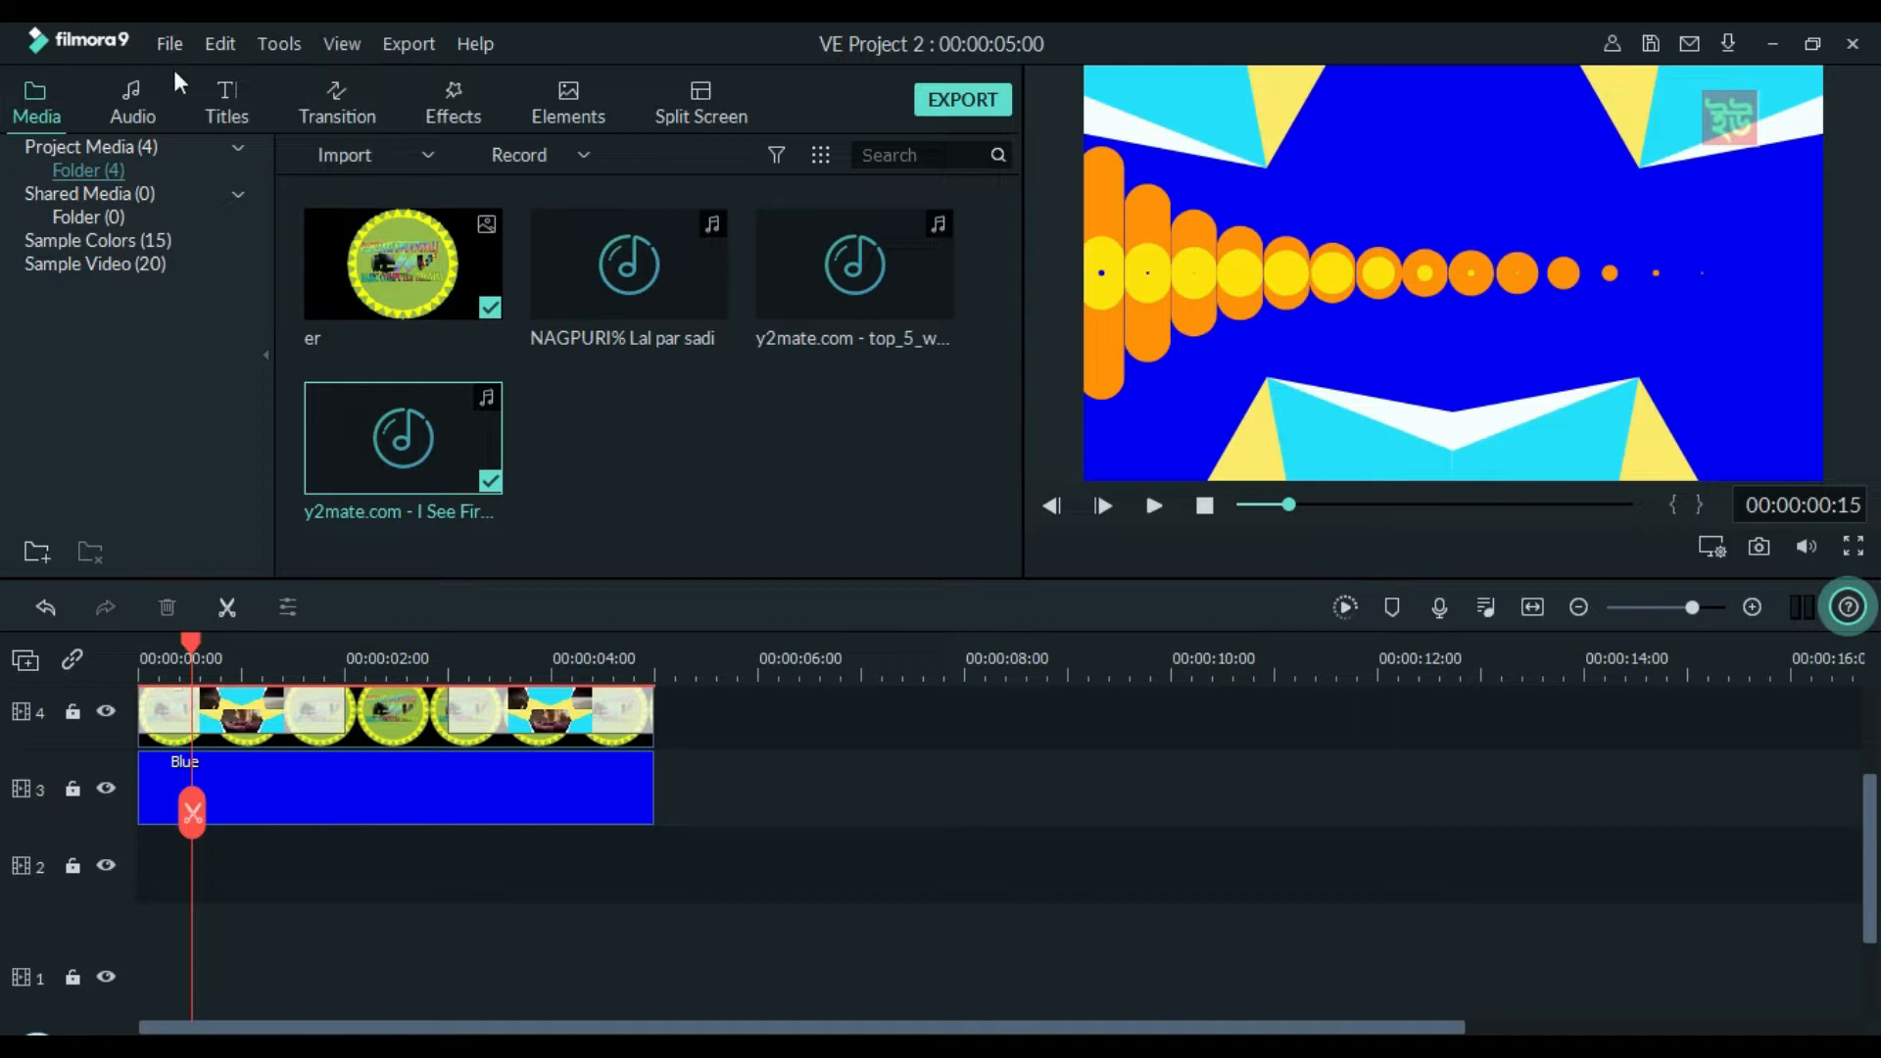
pyautogui.click(173, 45)
pyautogui.moveTo(235, 75)
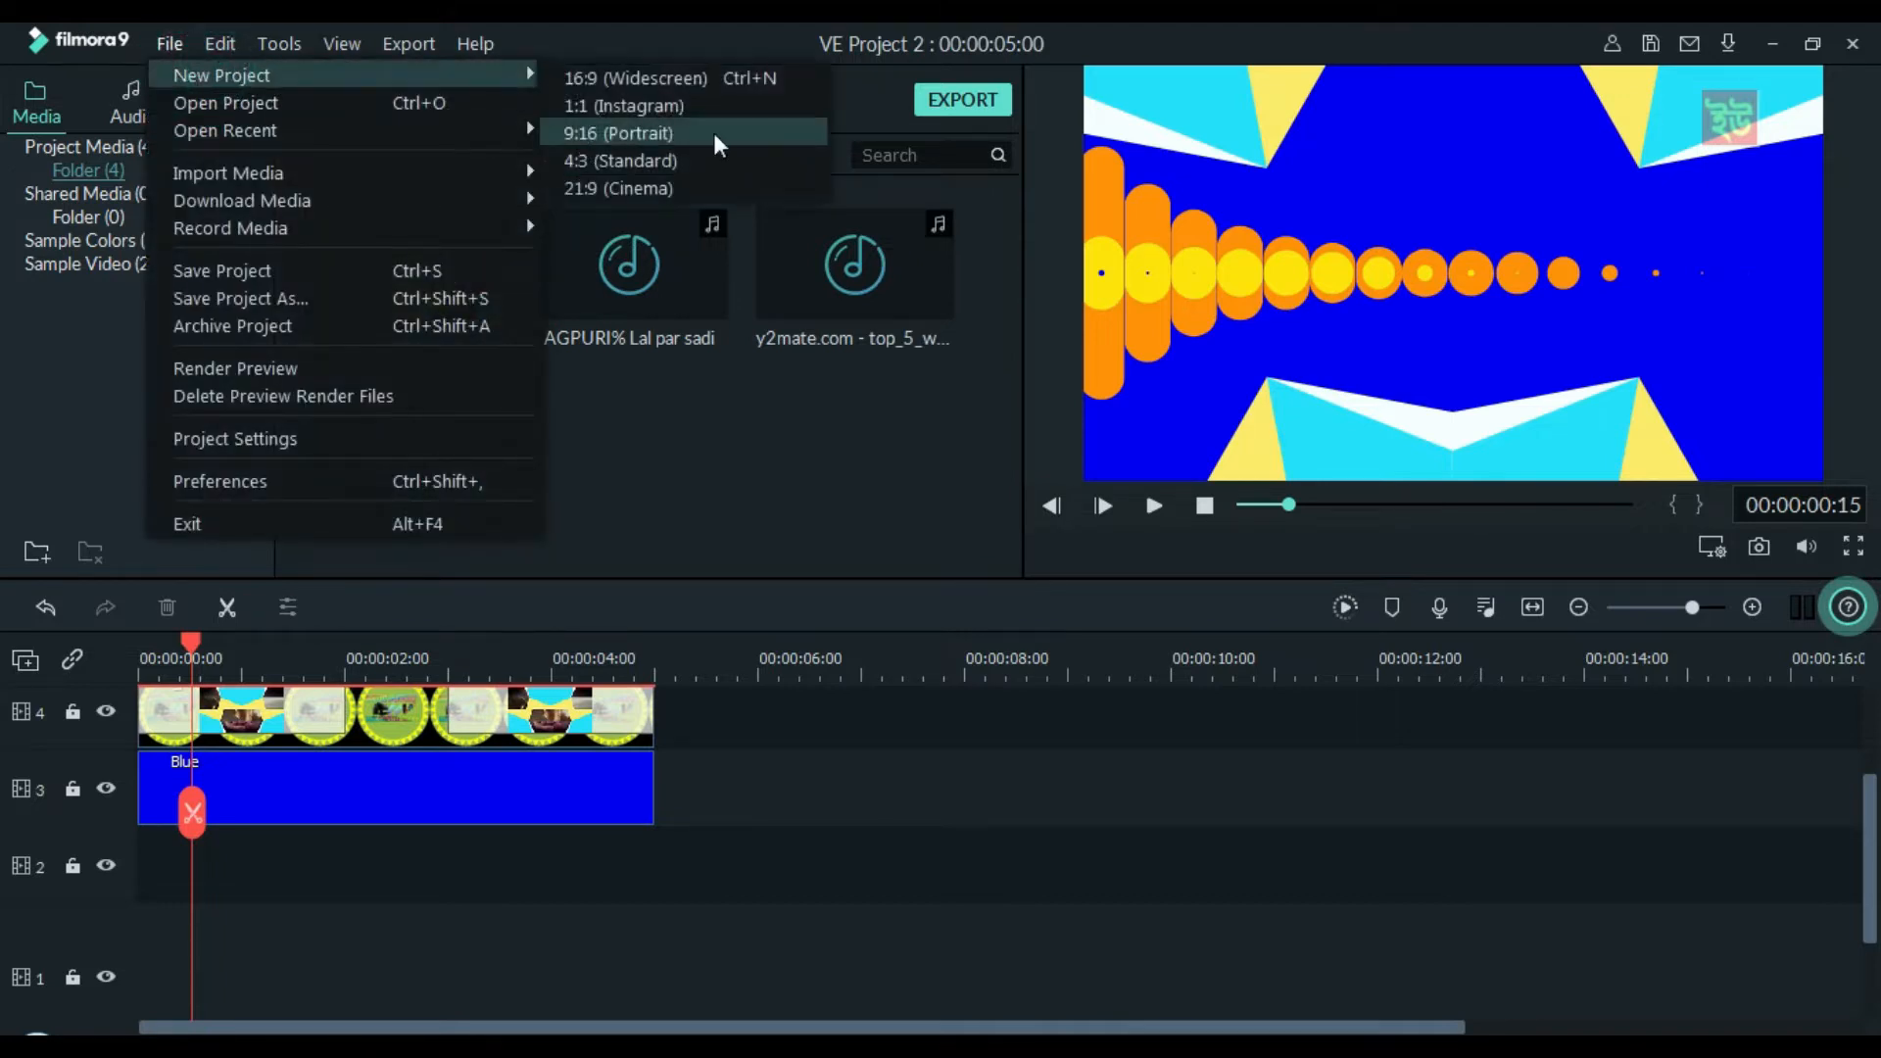
pyautogui.click(718, 102)
pyautogui.click(946, 555)
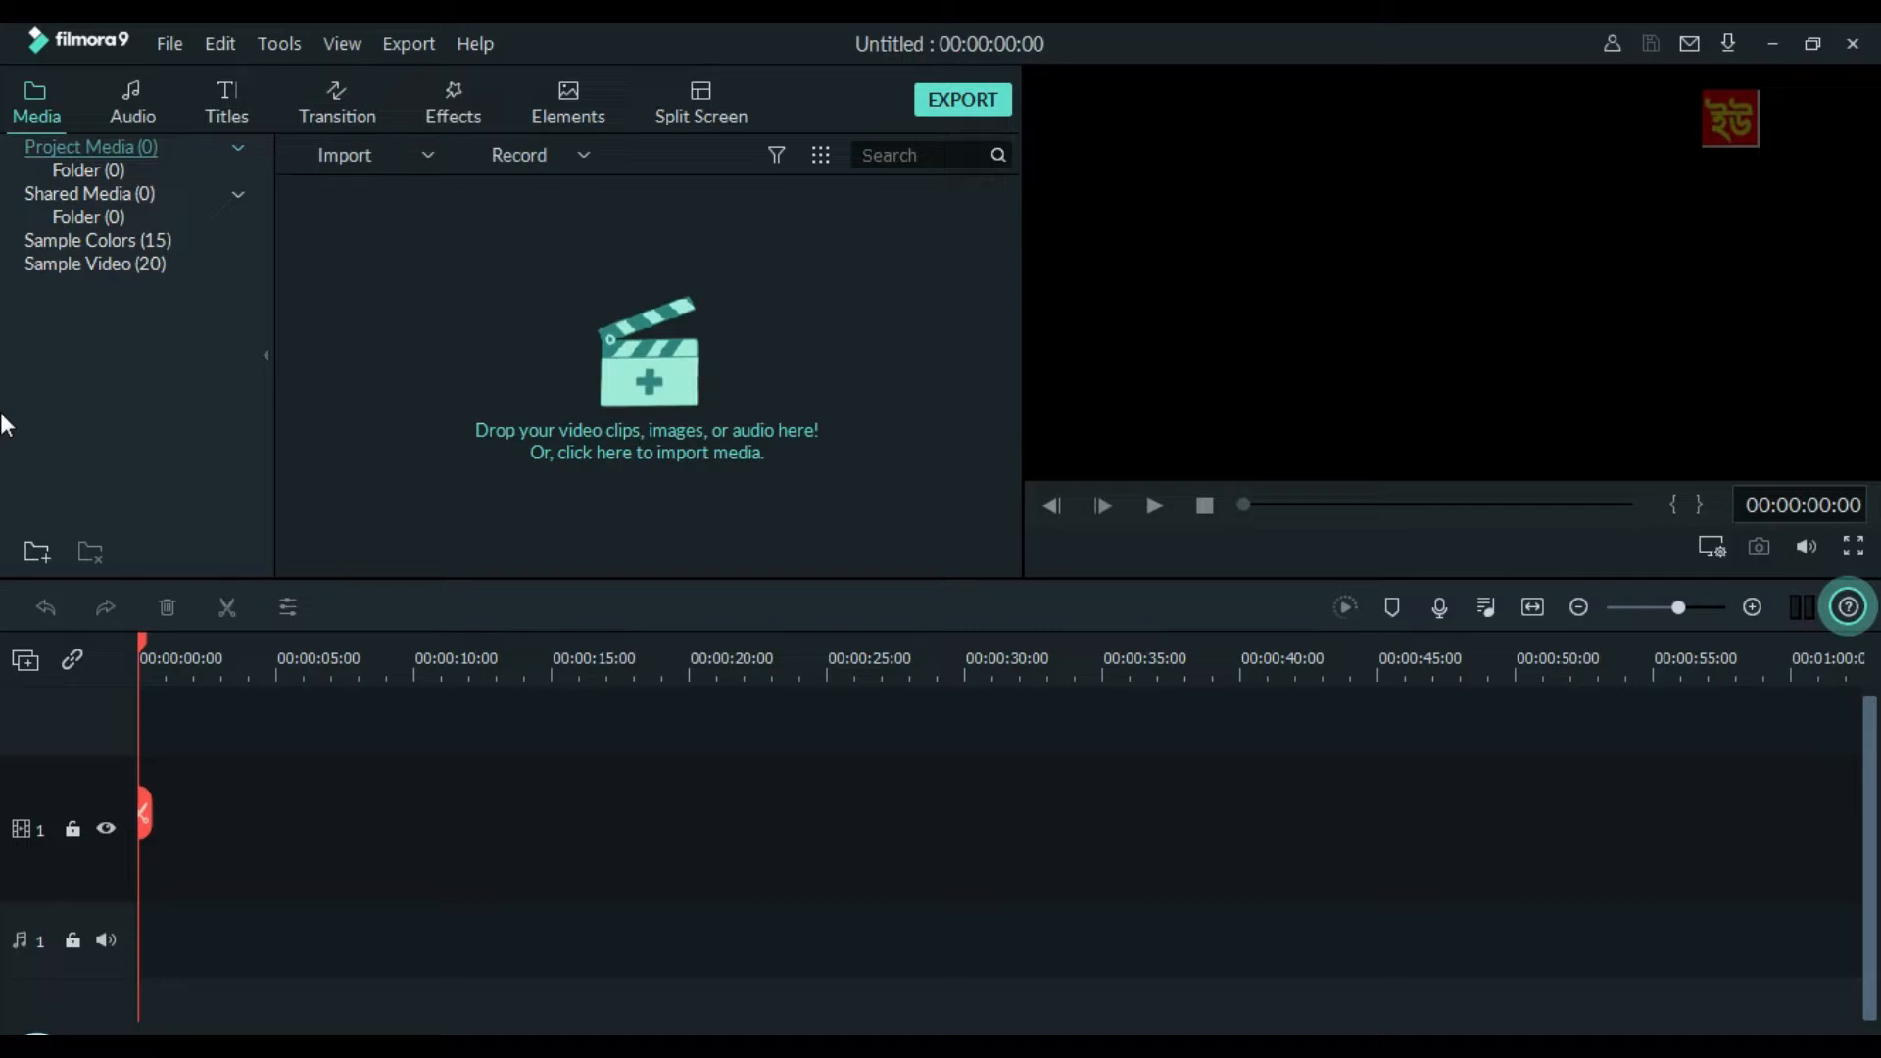
# Import the beautiful_sunrise_rising_morning_sun_over_the_ocean video from the Videos library into the project media
pyautogui.hotkey('ctrl', 'i')
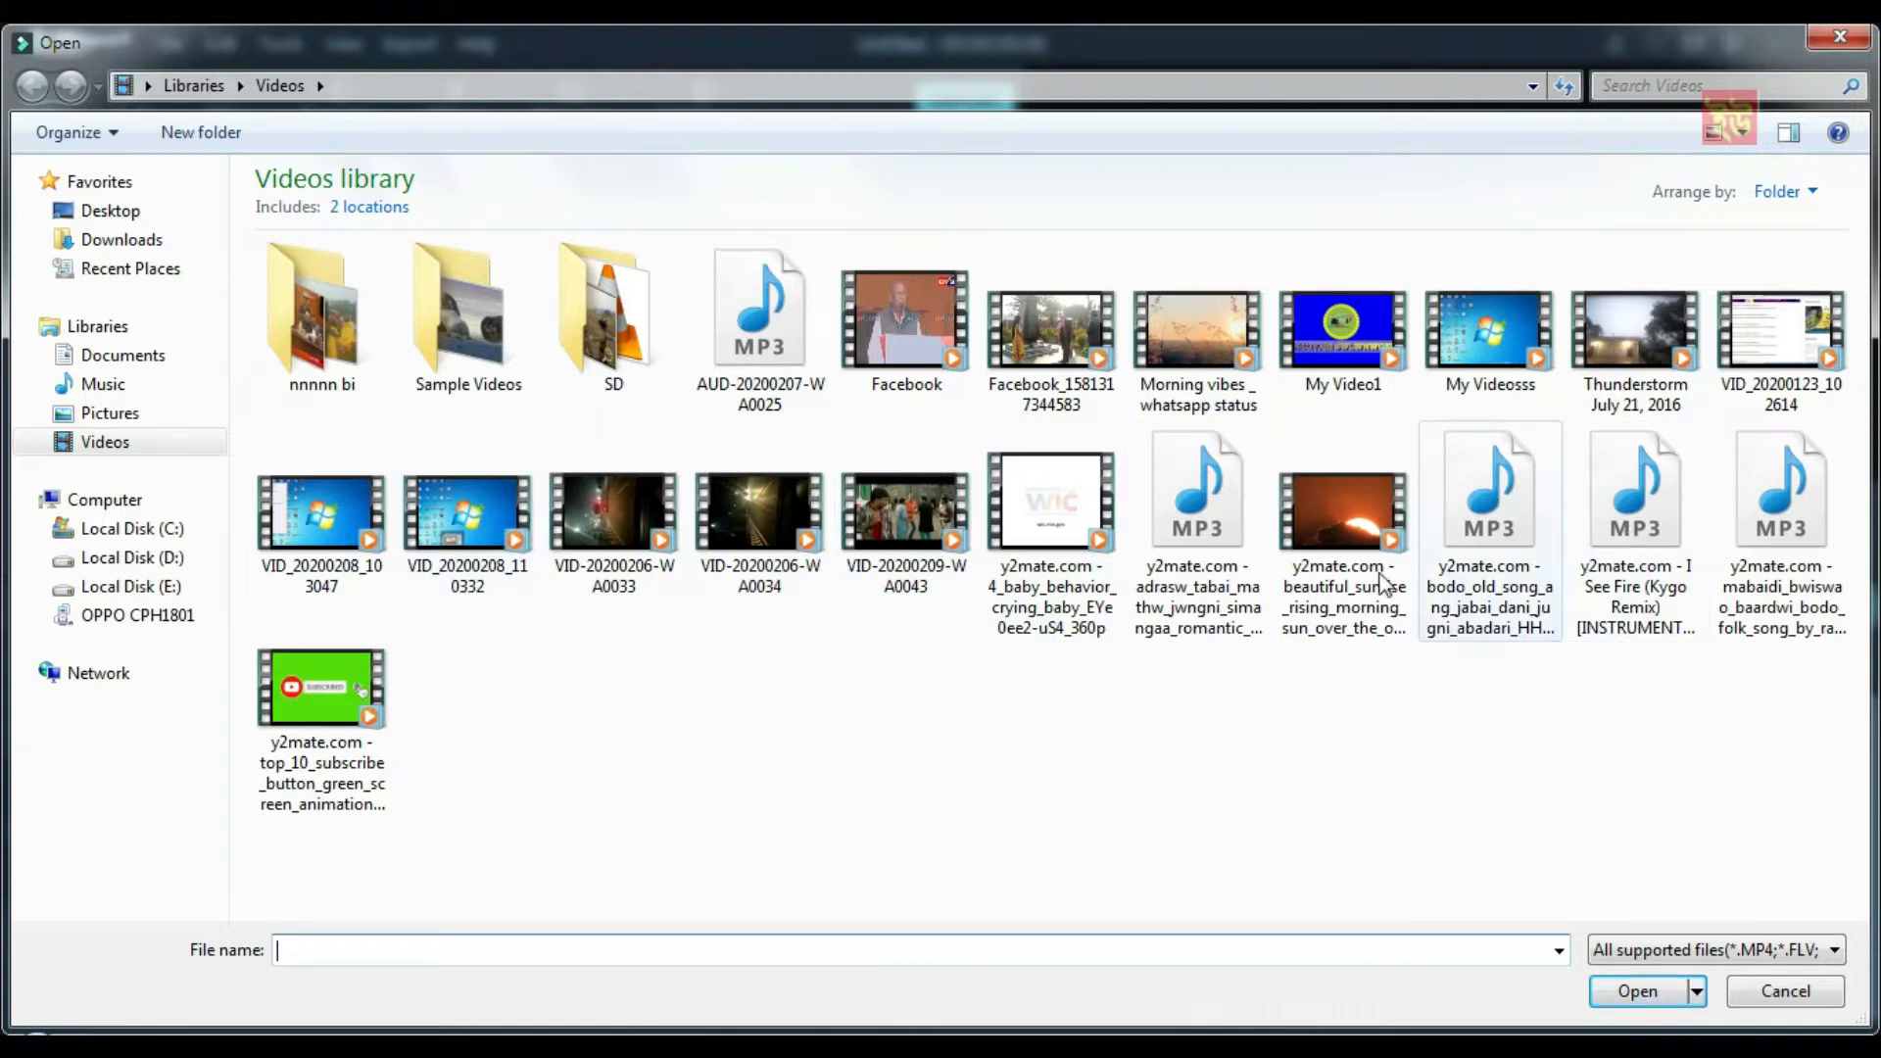
pyautogui.click(1303, 497)
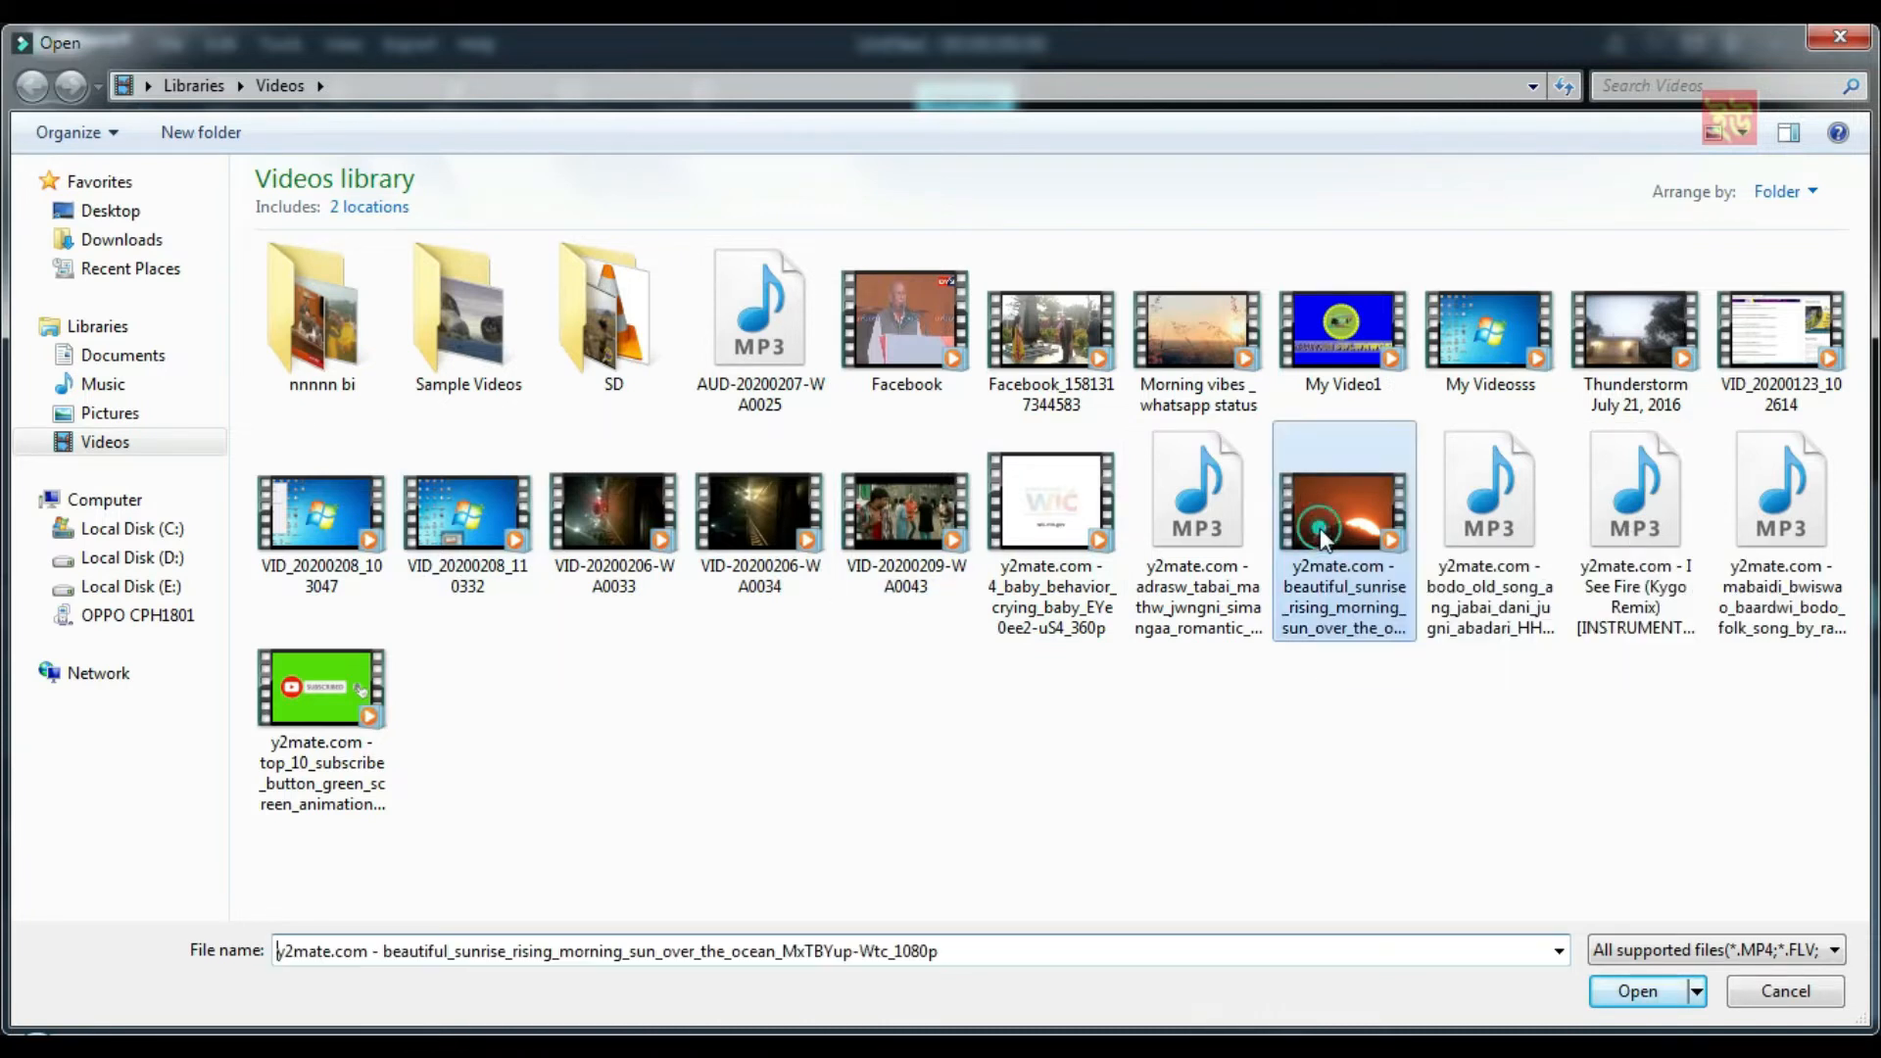
pyautogui.click(1631, 992)
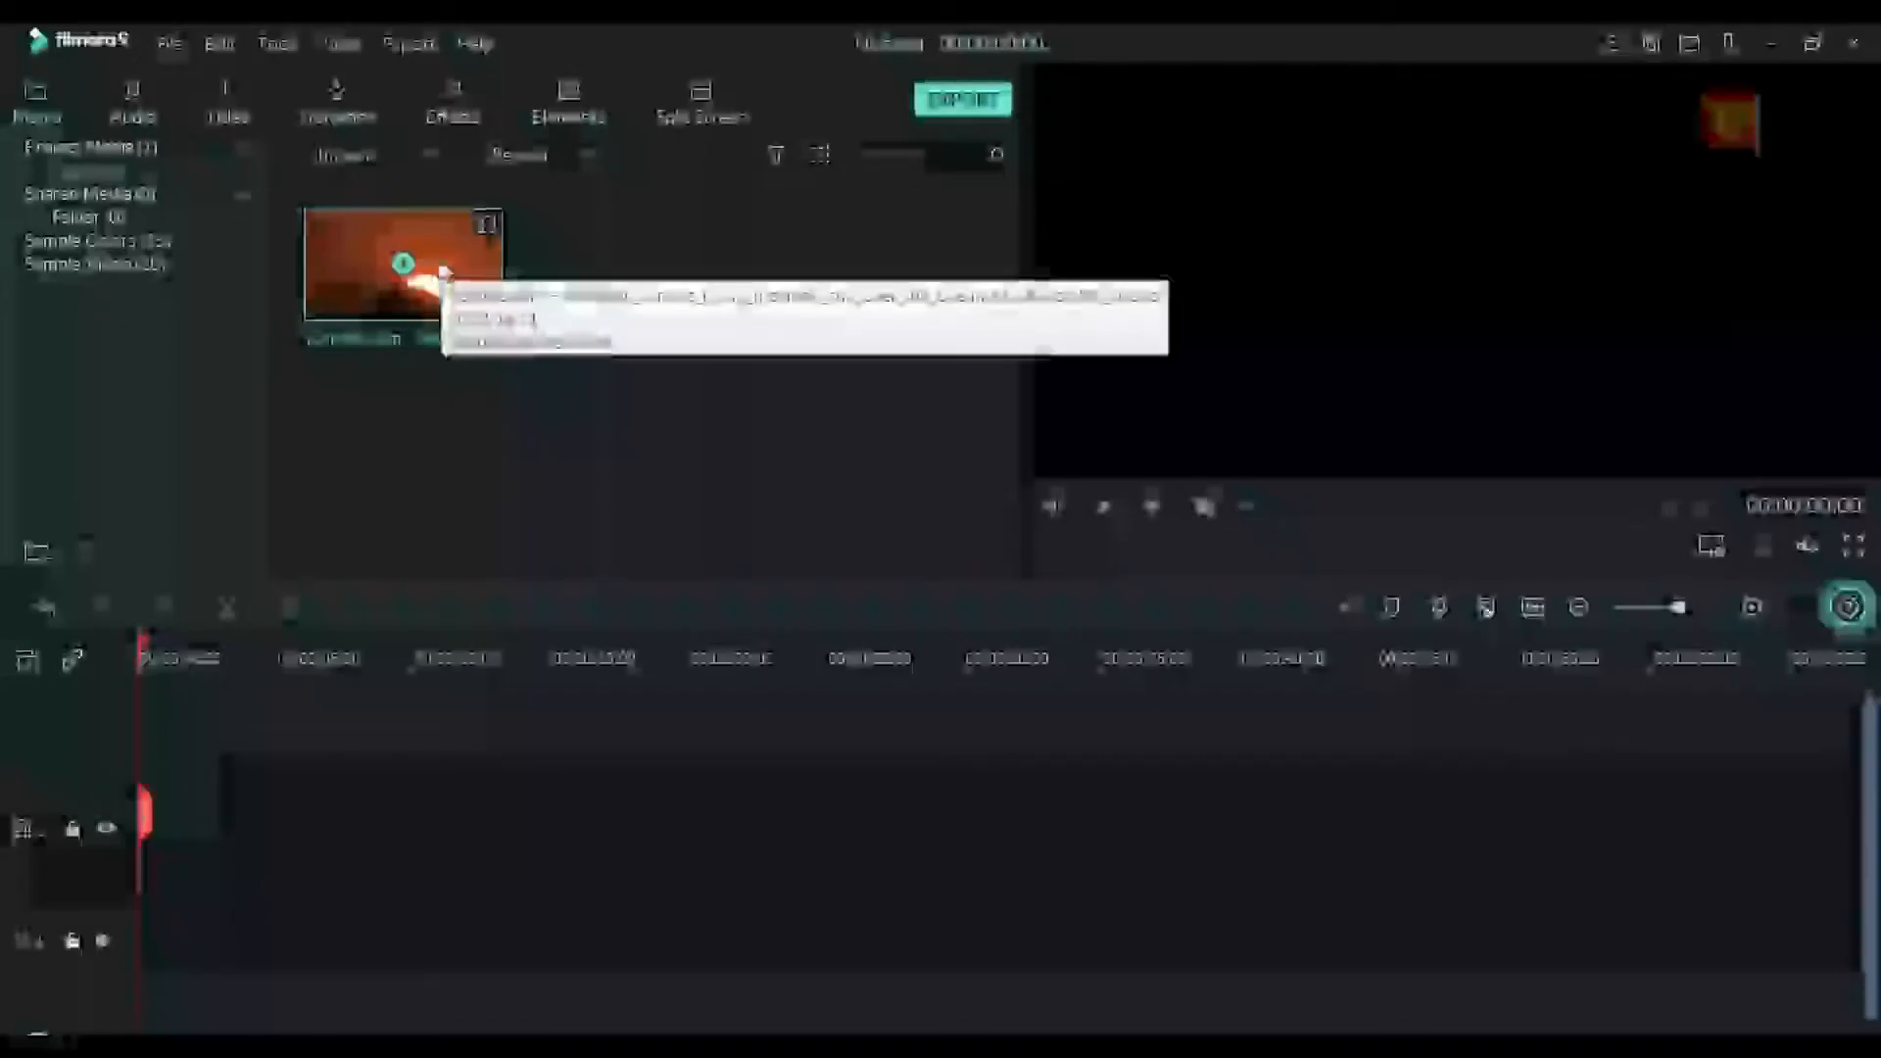
pyautogui.click(170, 43)
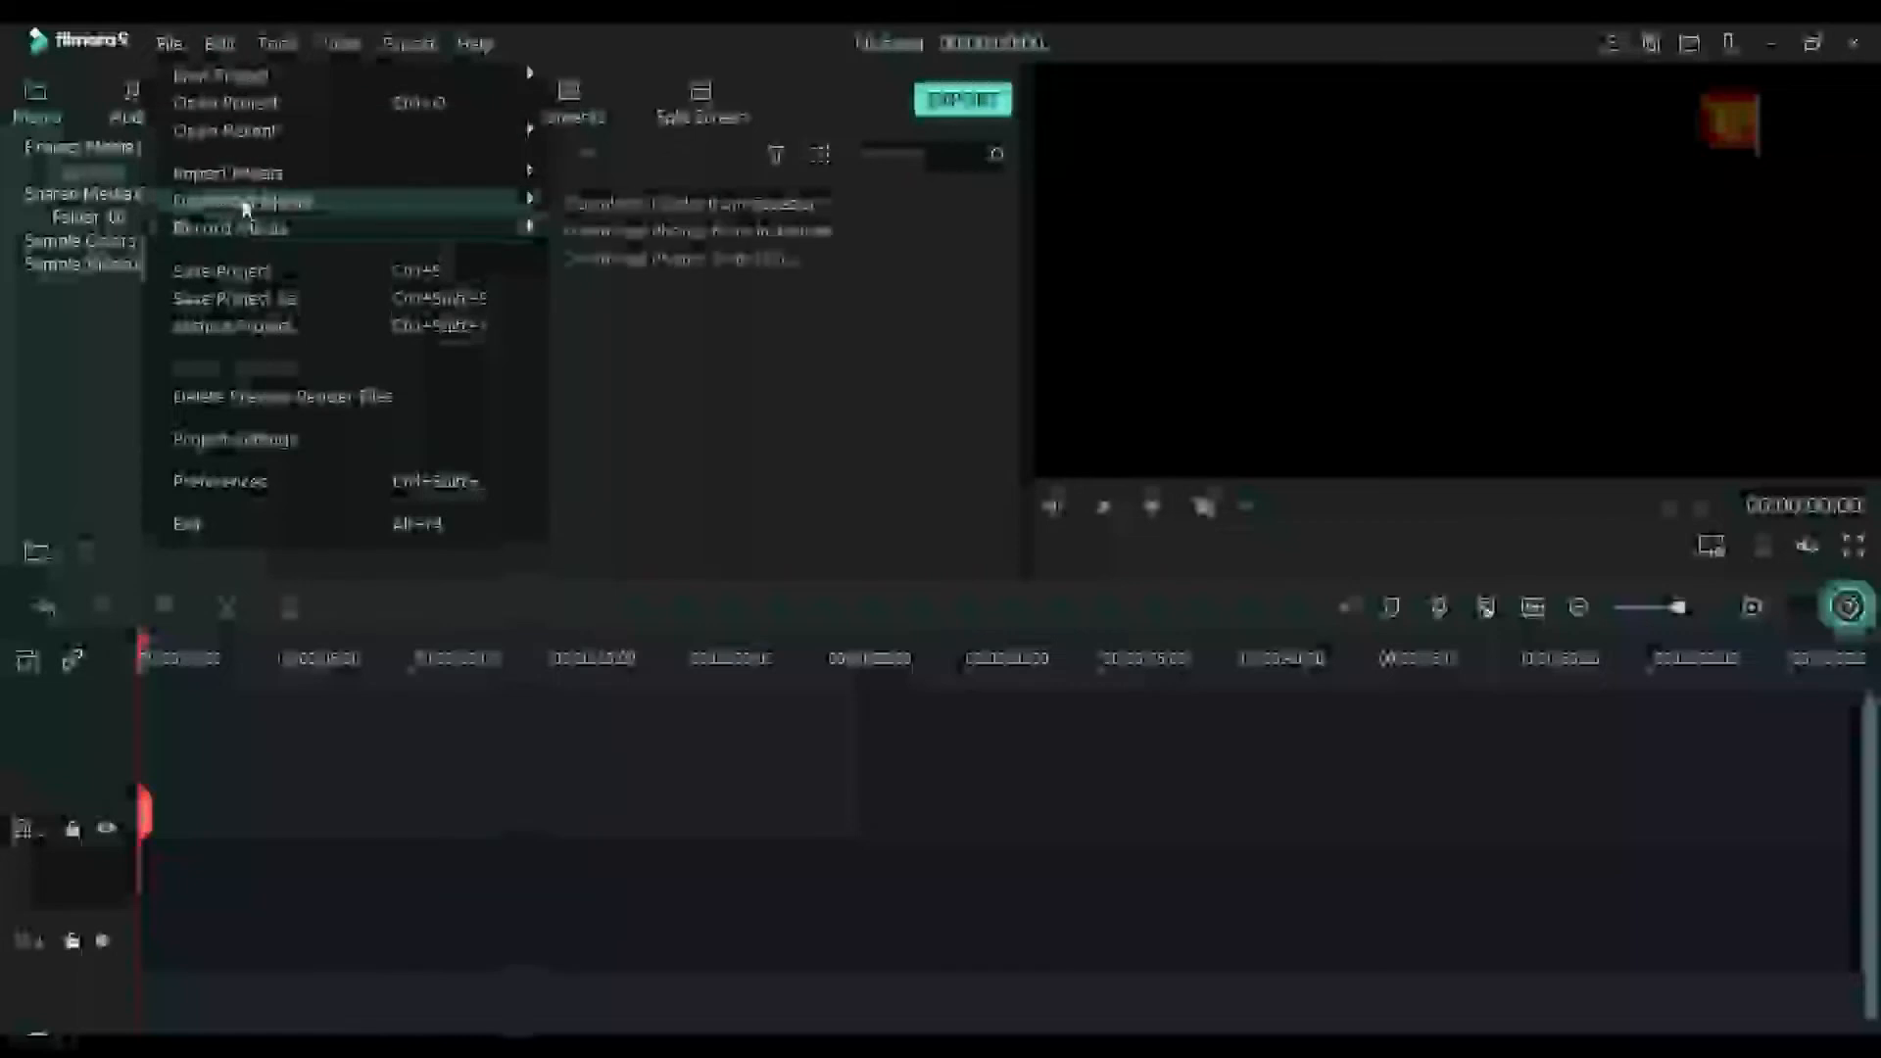
pyautogui.moveTo(235, 179)
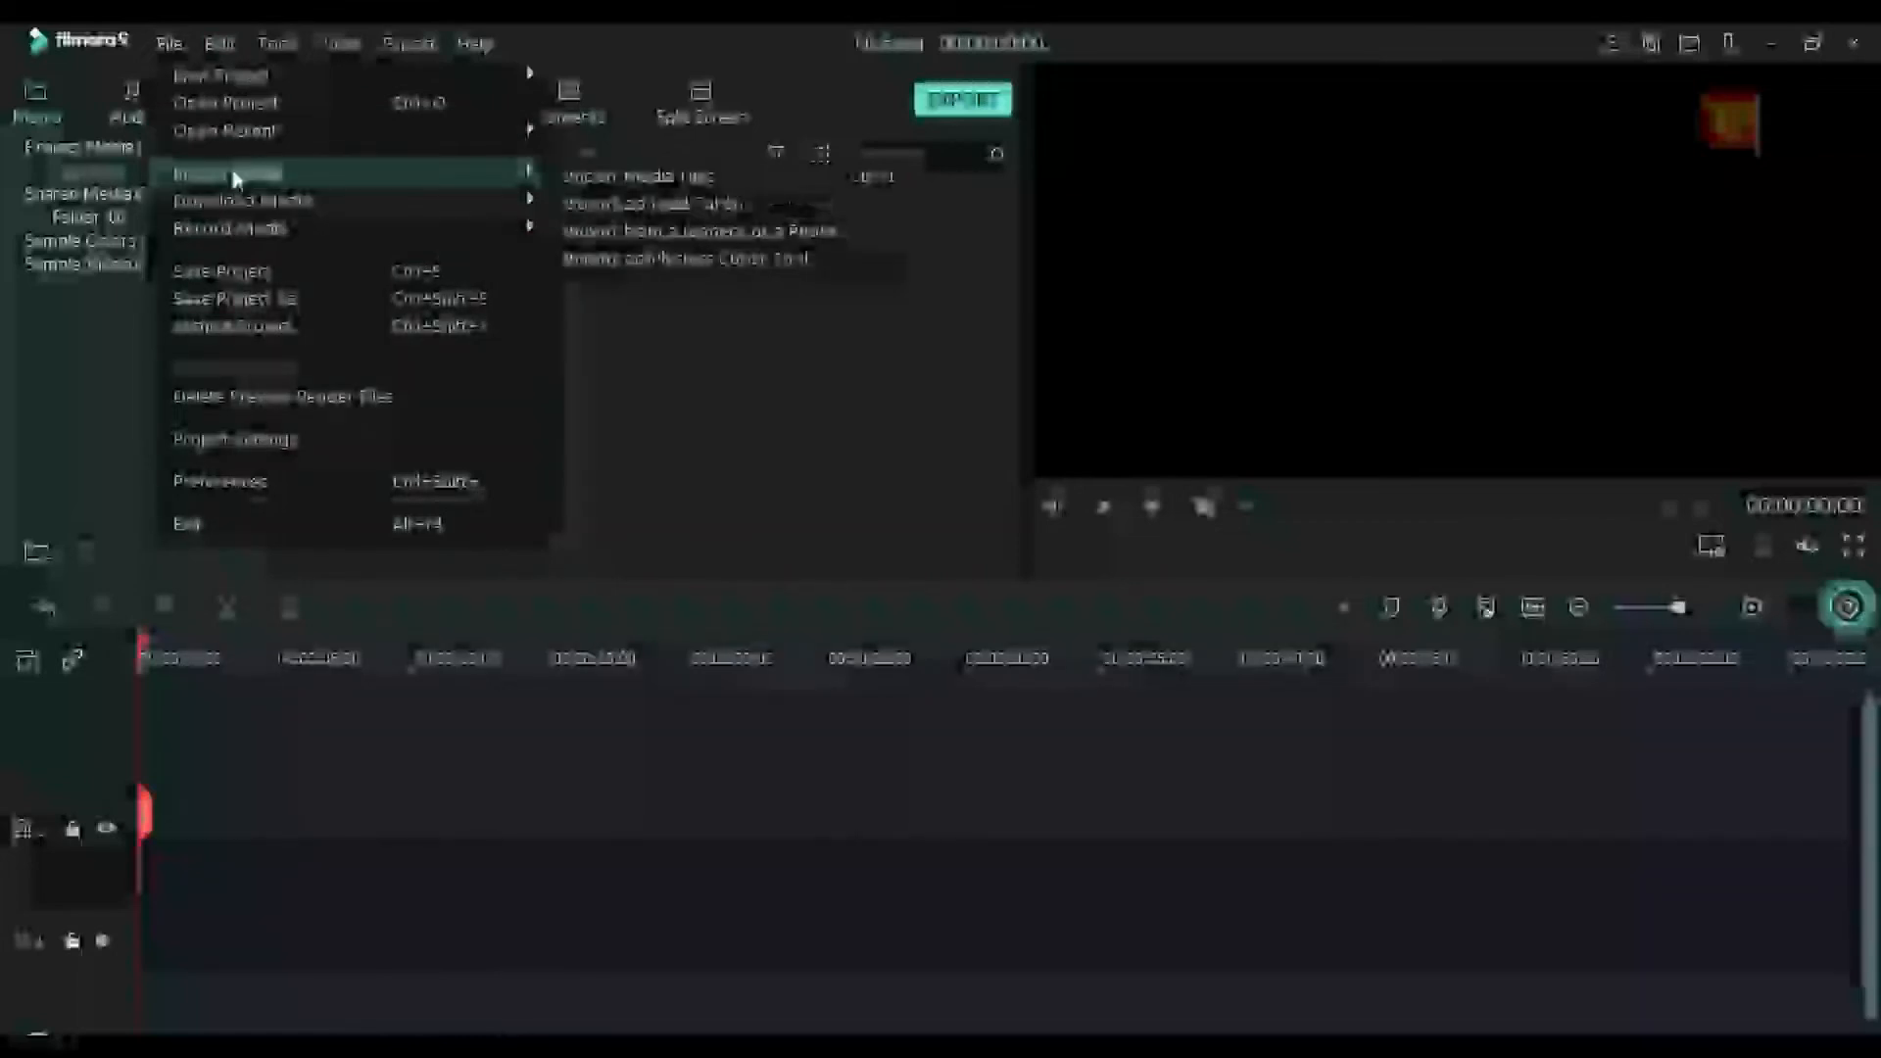
pyautogui.click(702, 179)
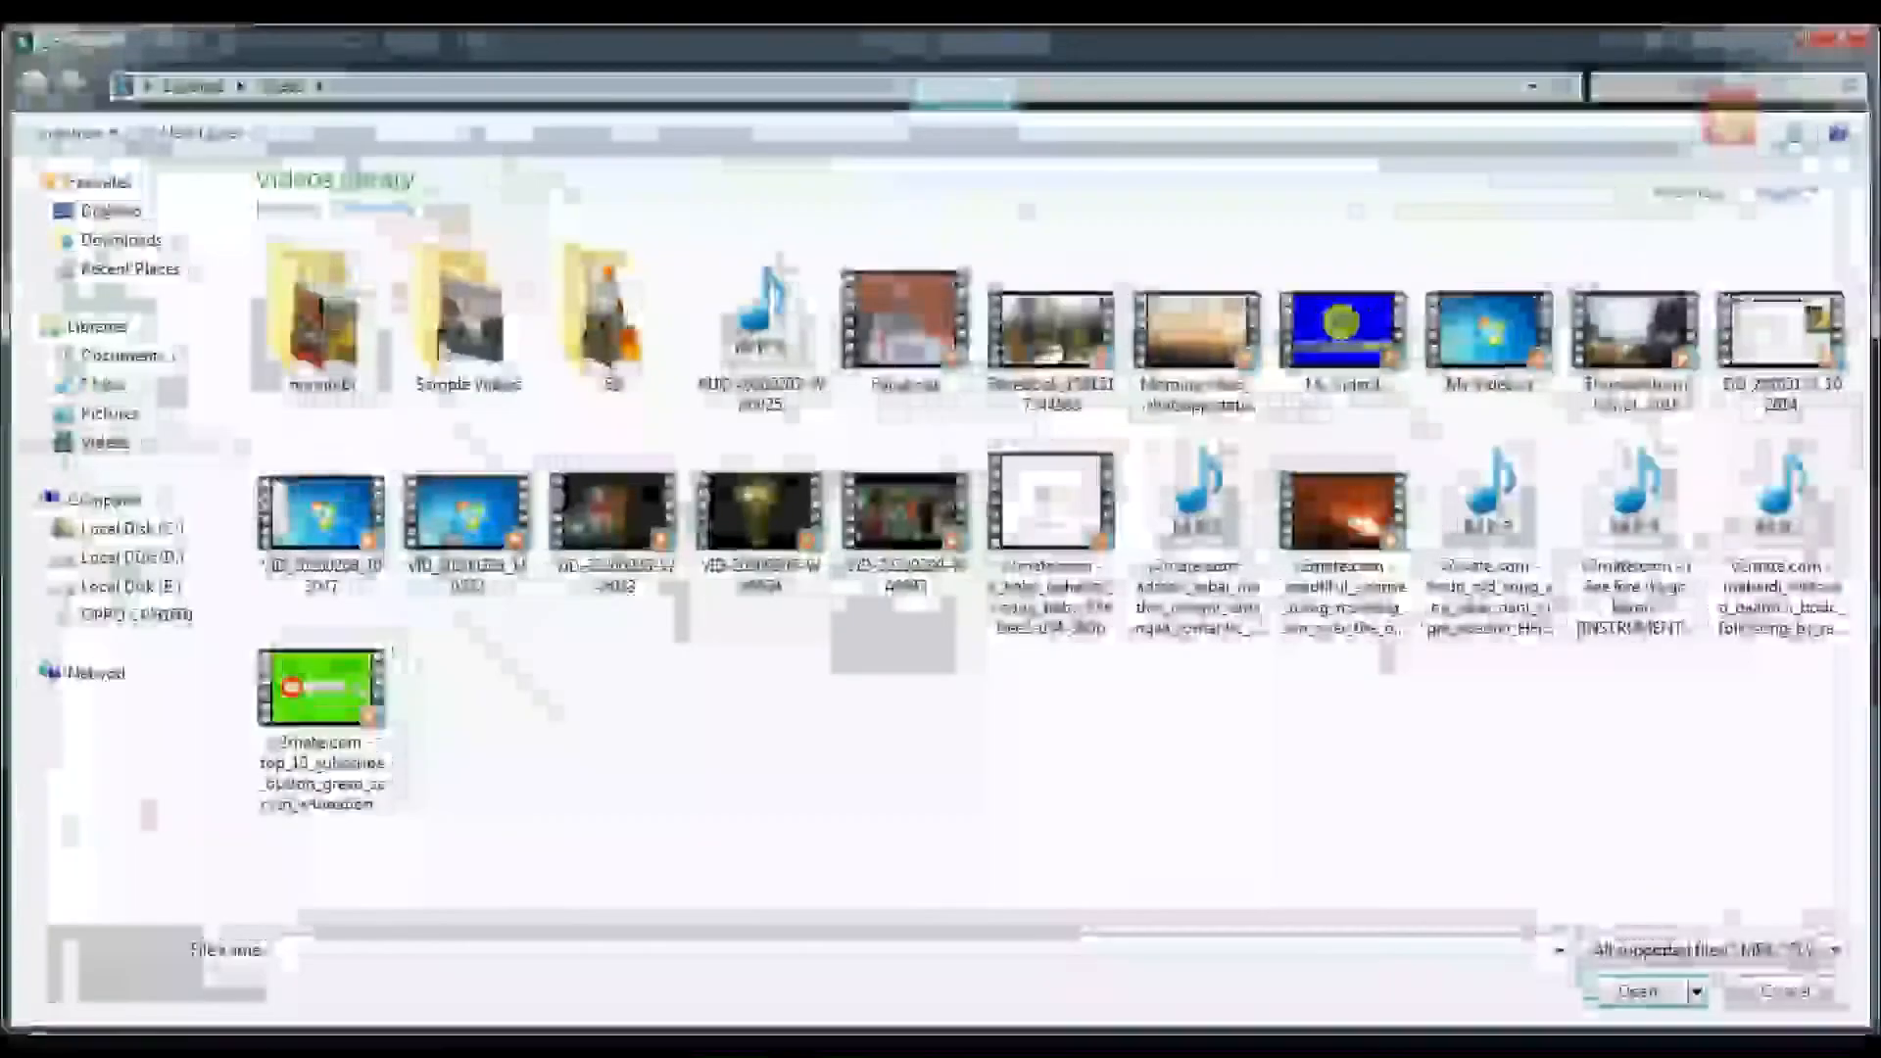
pyautogui.click(1840, 45)
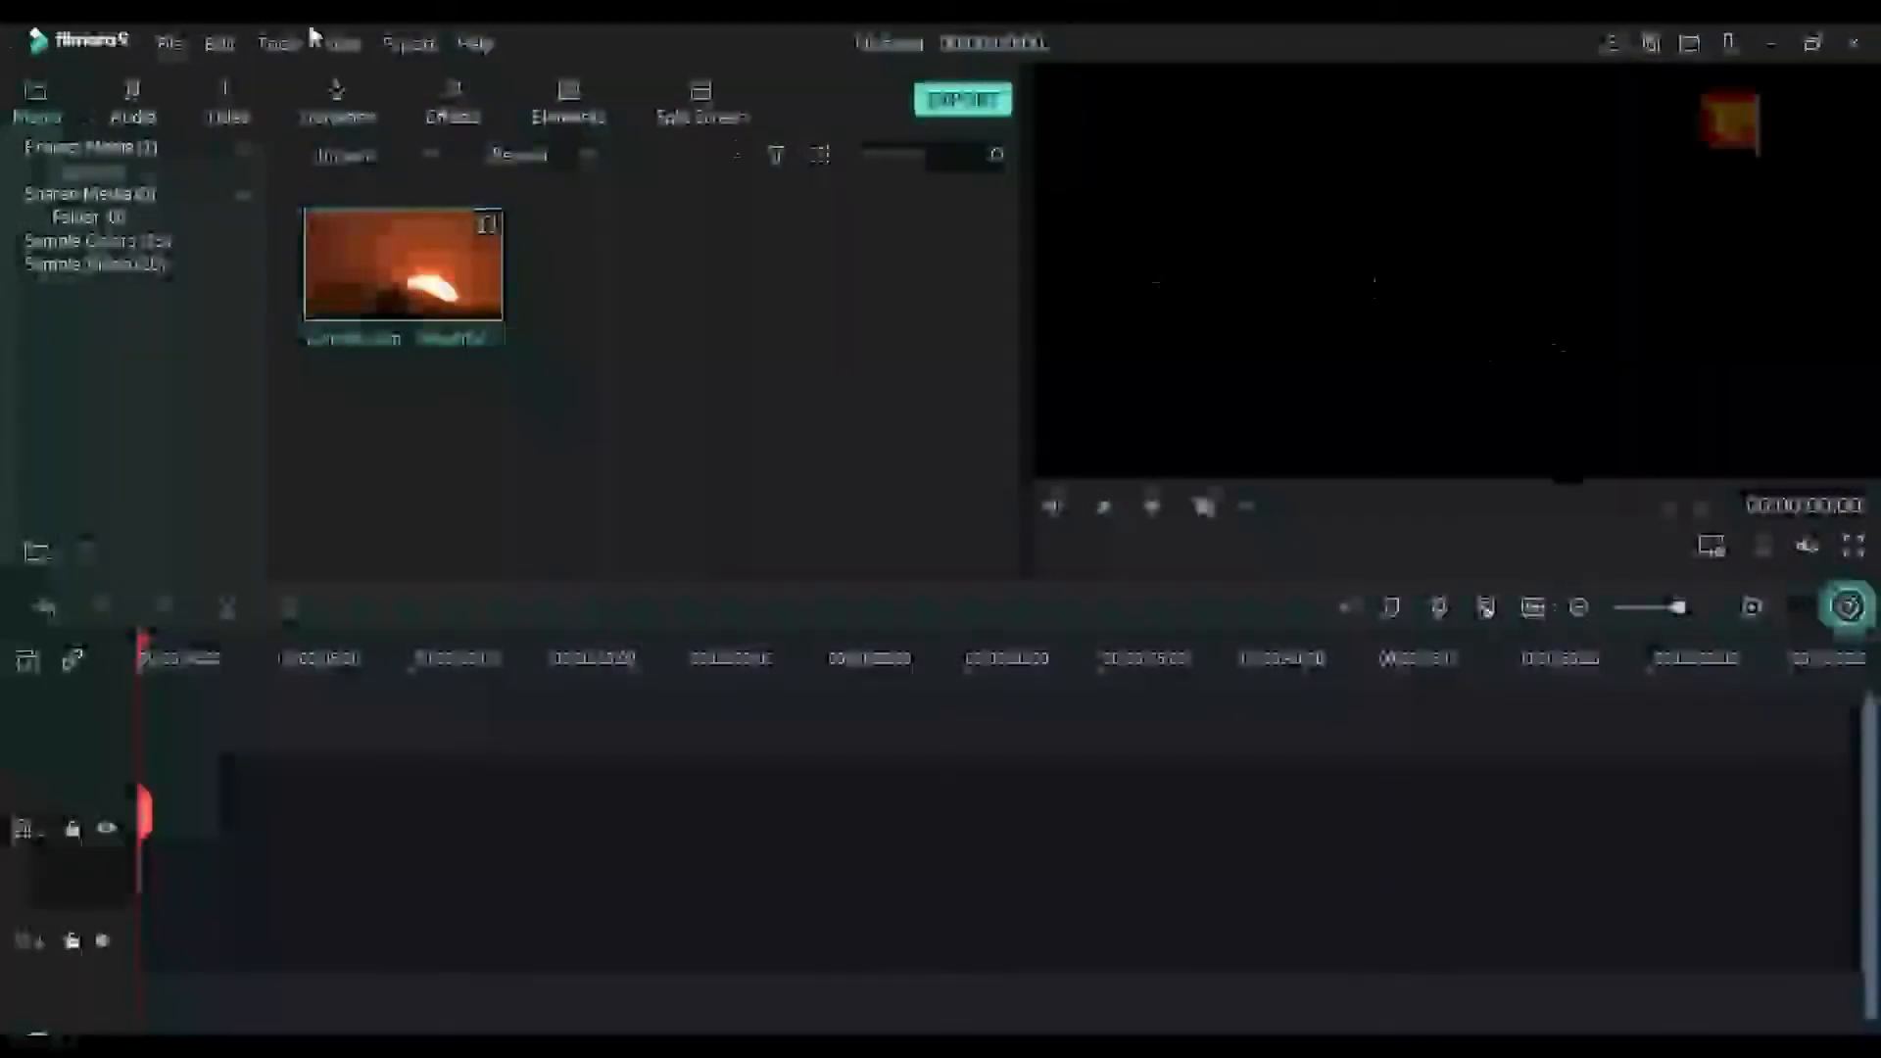
# Import the audio file AUD-20200207-WA0025 from the Videos library into the project media
pyautogui.click(173, 45)
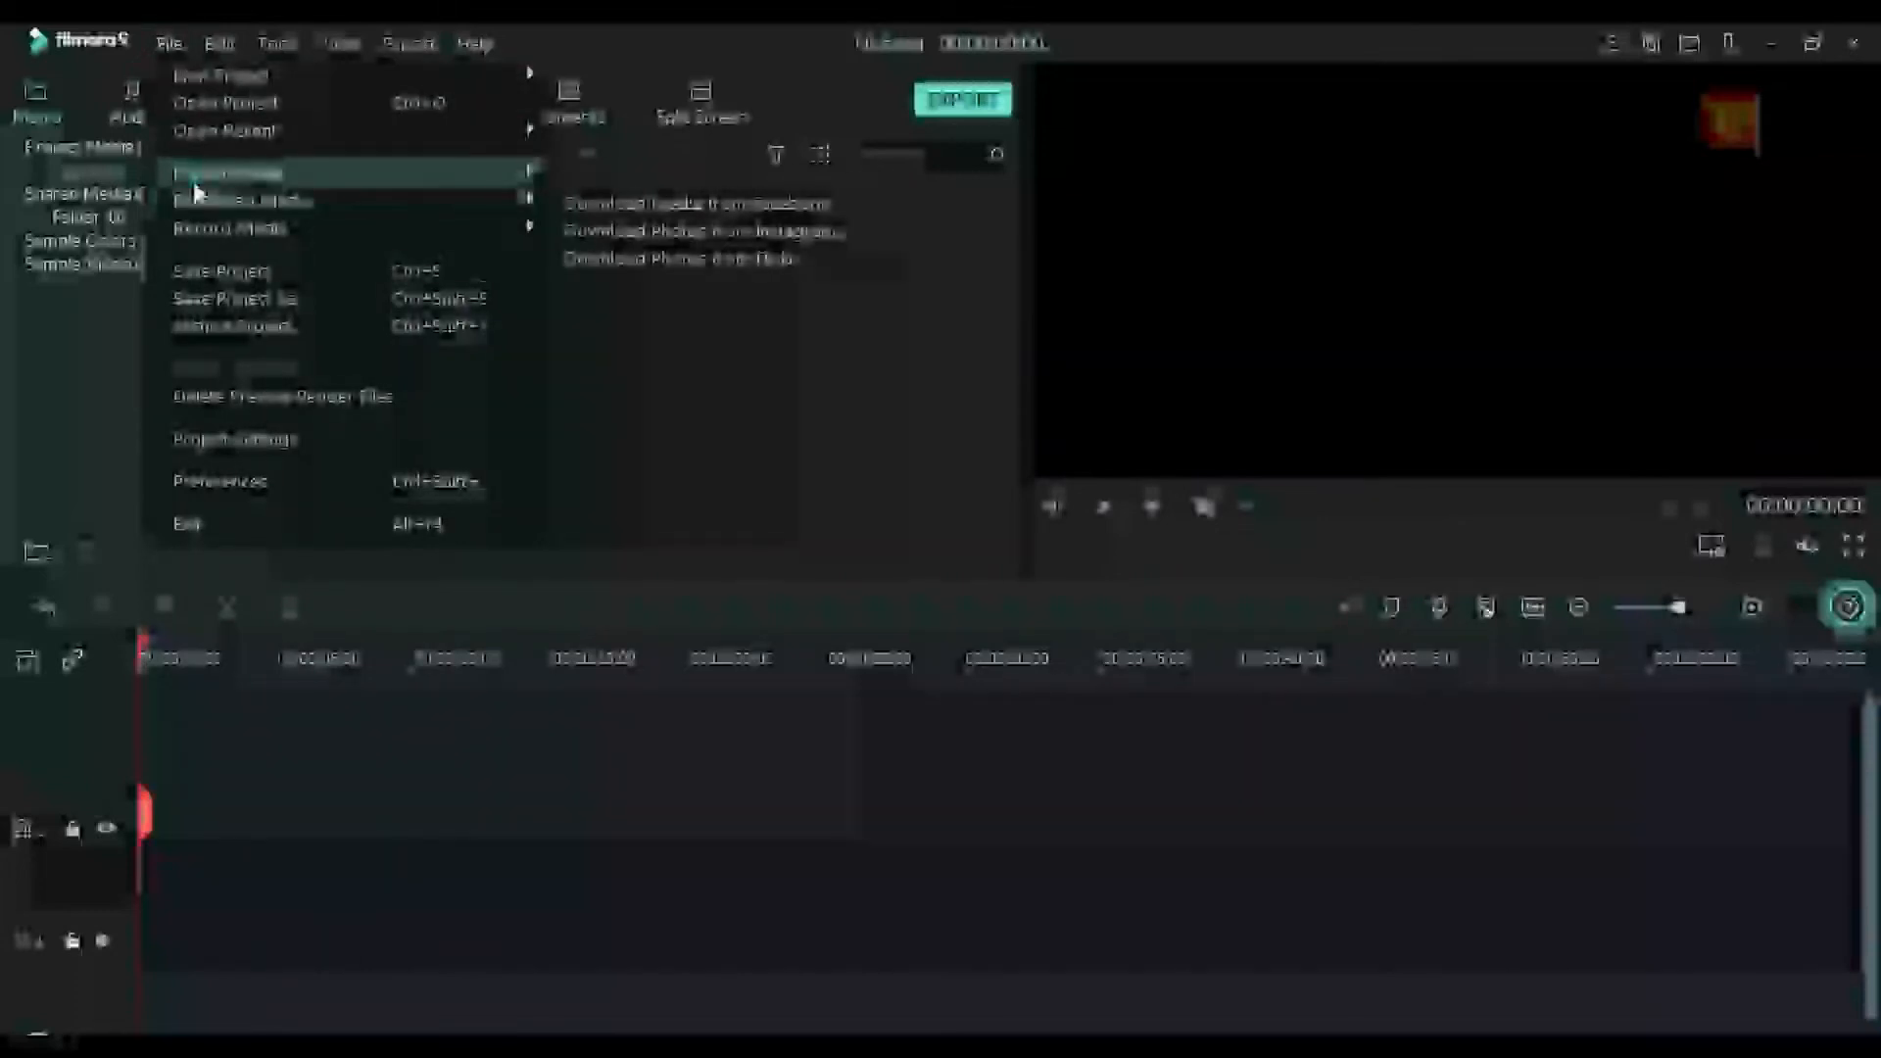
pyautogui.moveTo(533, 172)
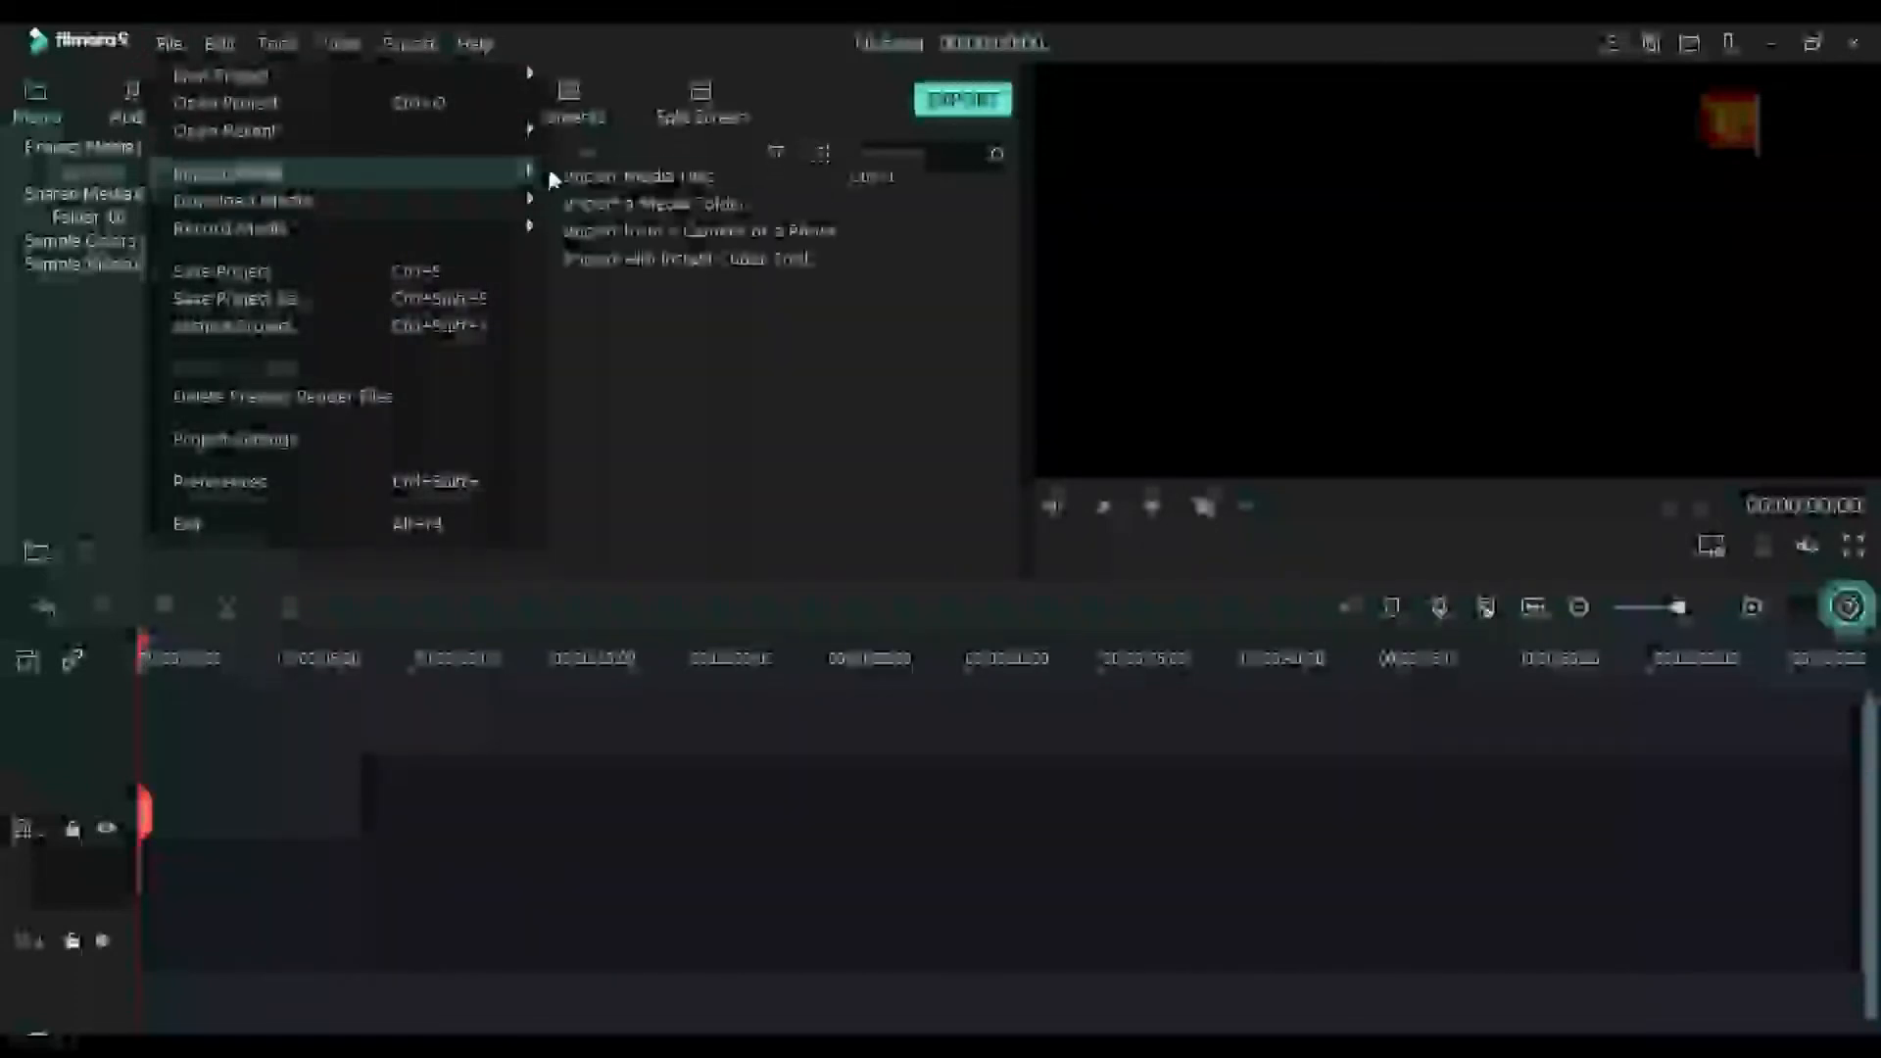
pyautogui.click(627, 176)
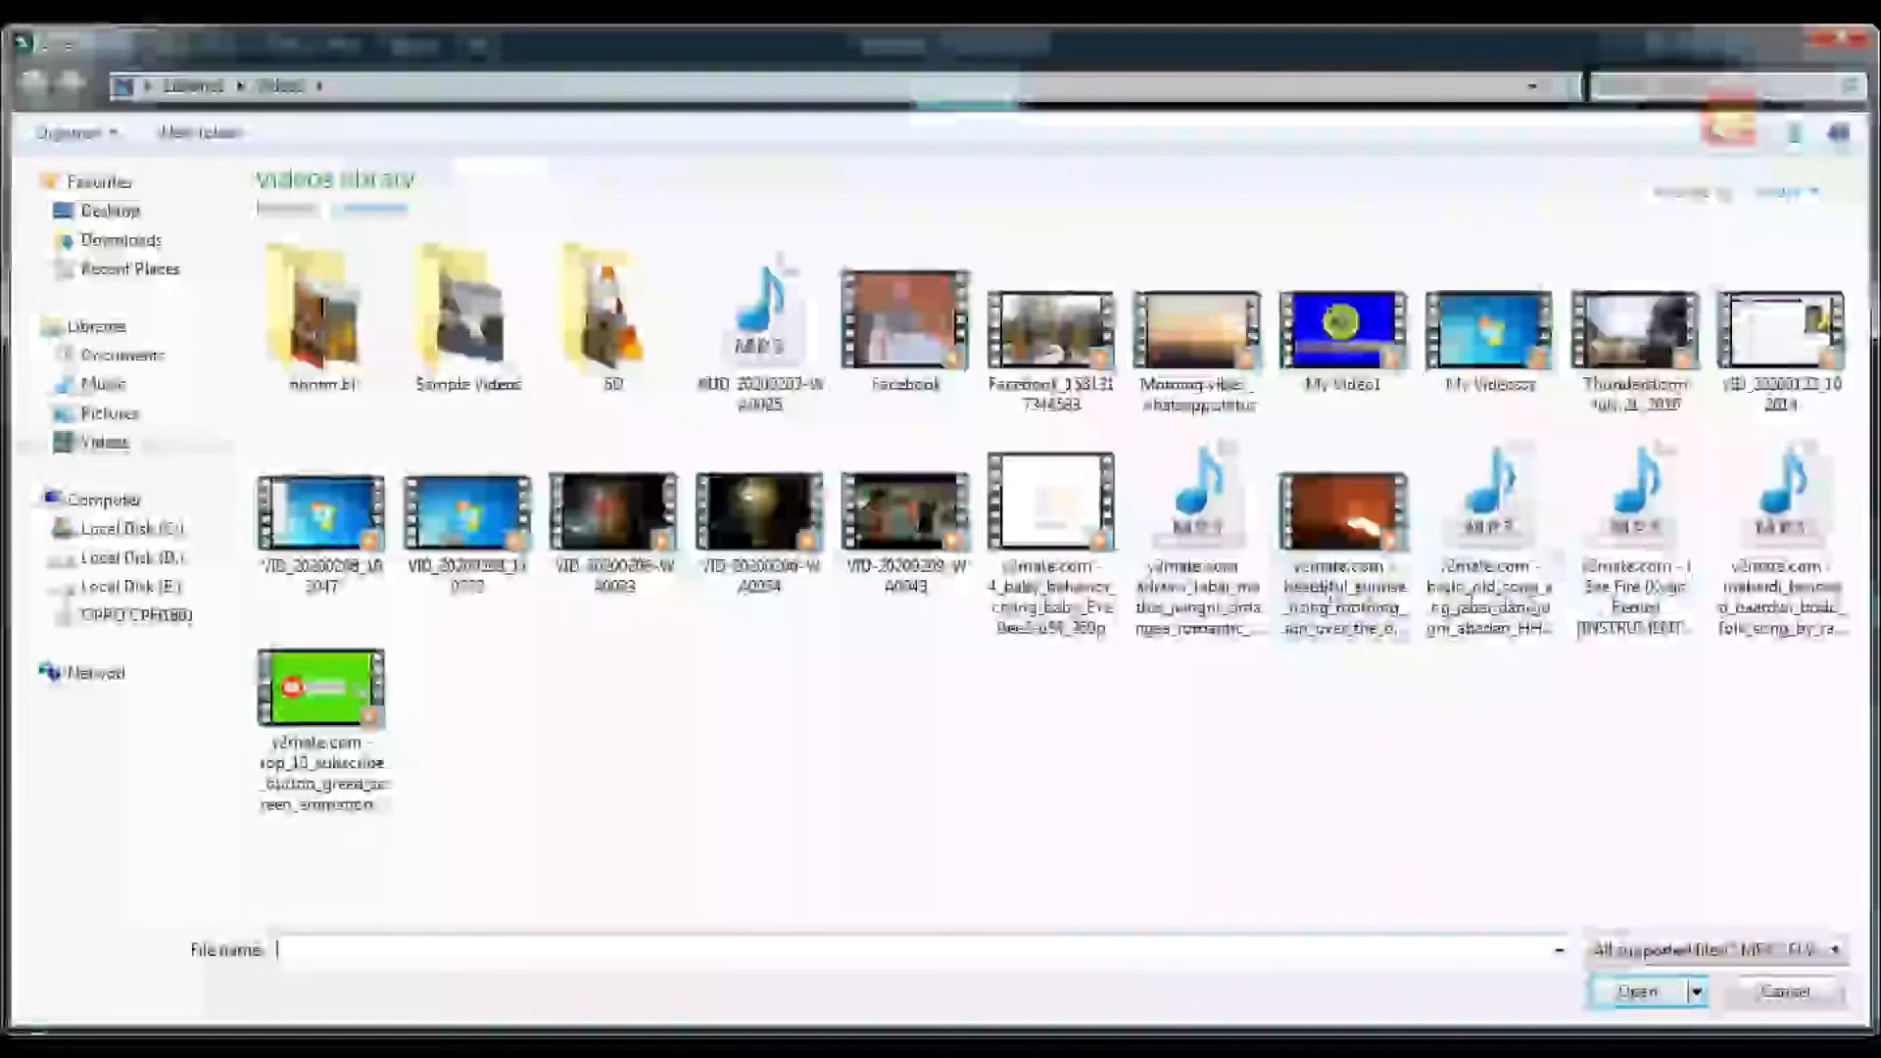
pyautogui.click(1197, 509)
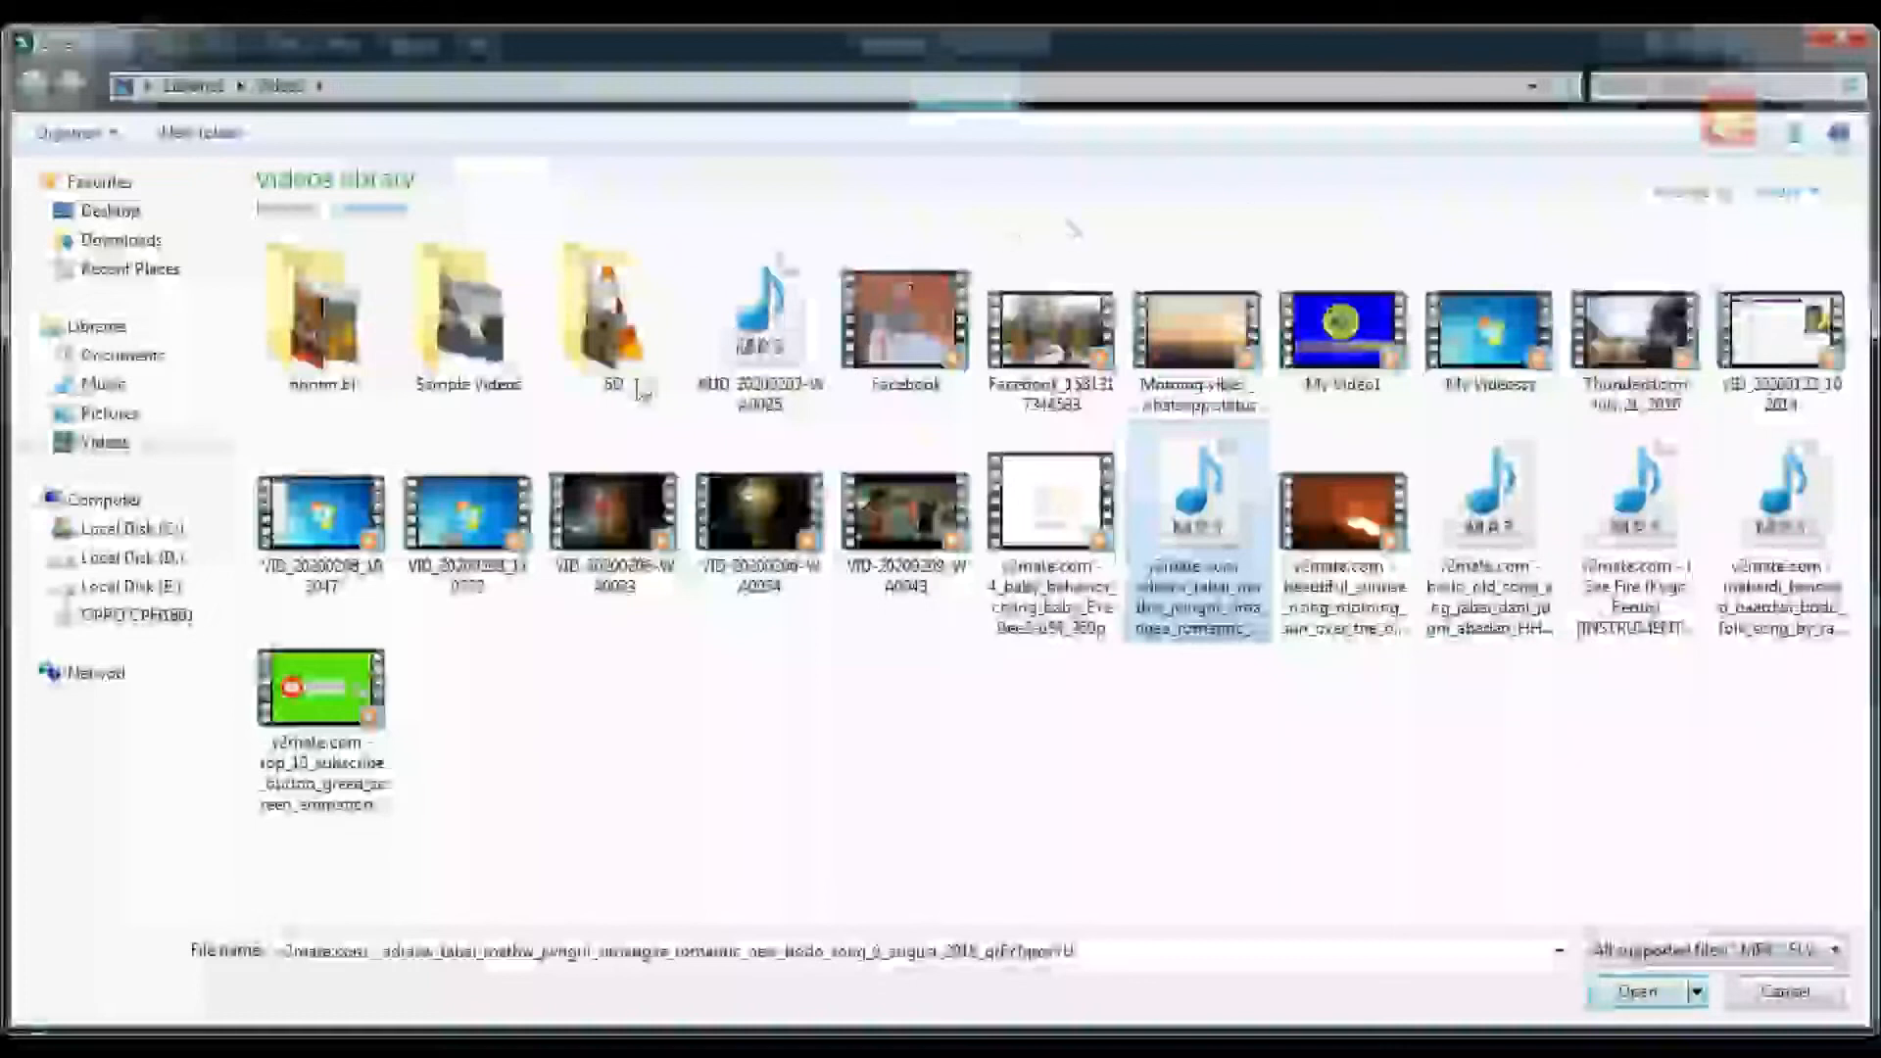
pyautogui.click(749, 334)
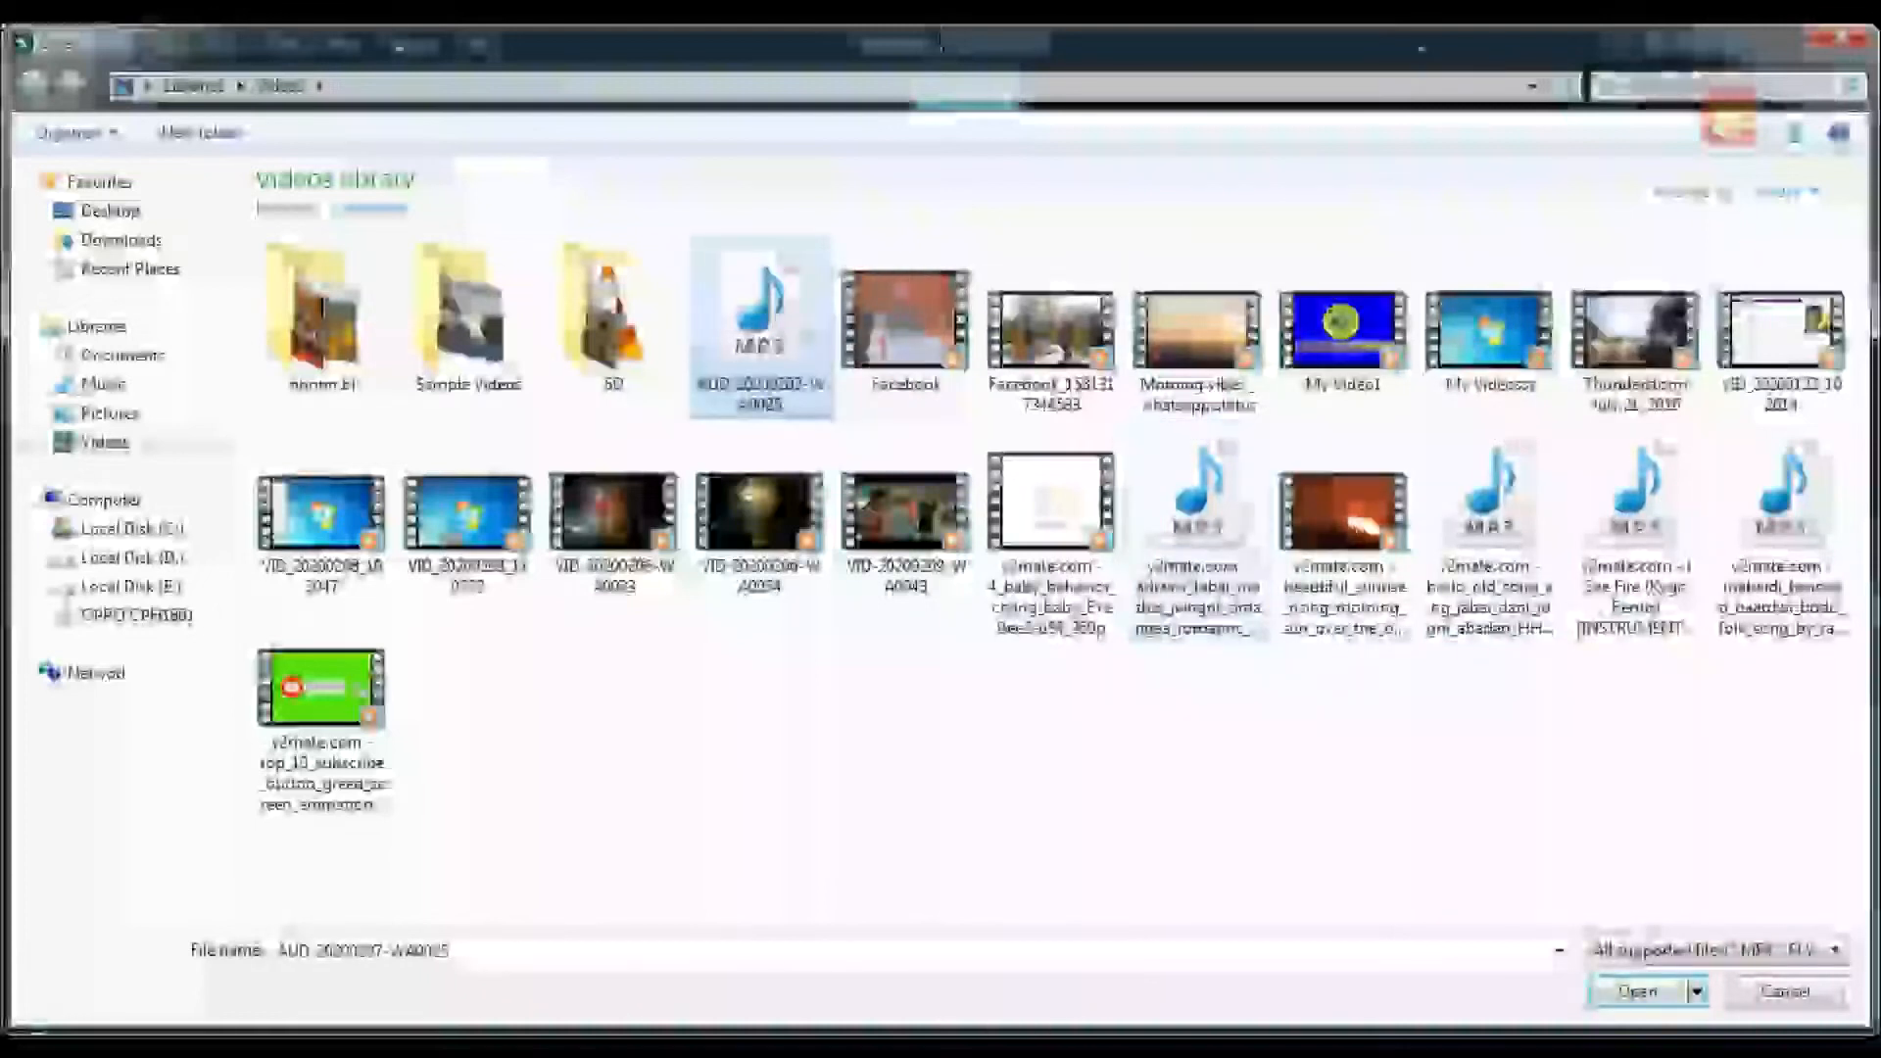
pyautogui.click(1659, 1008)
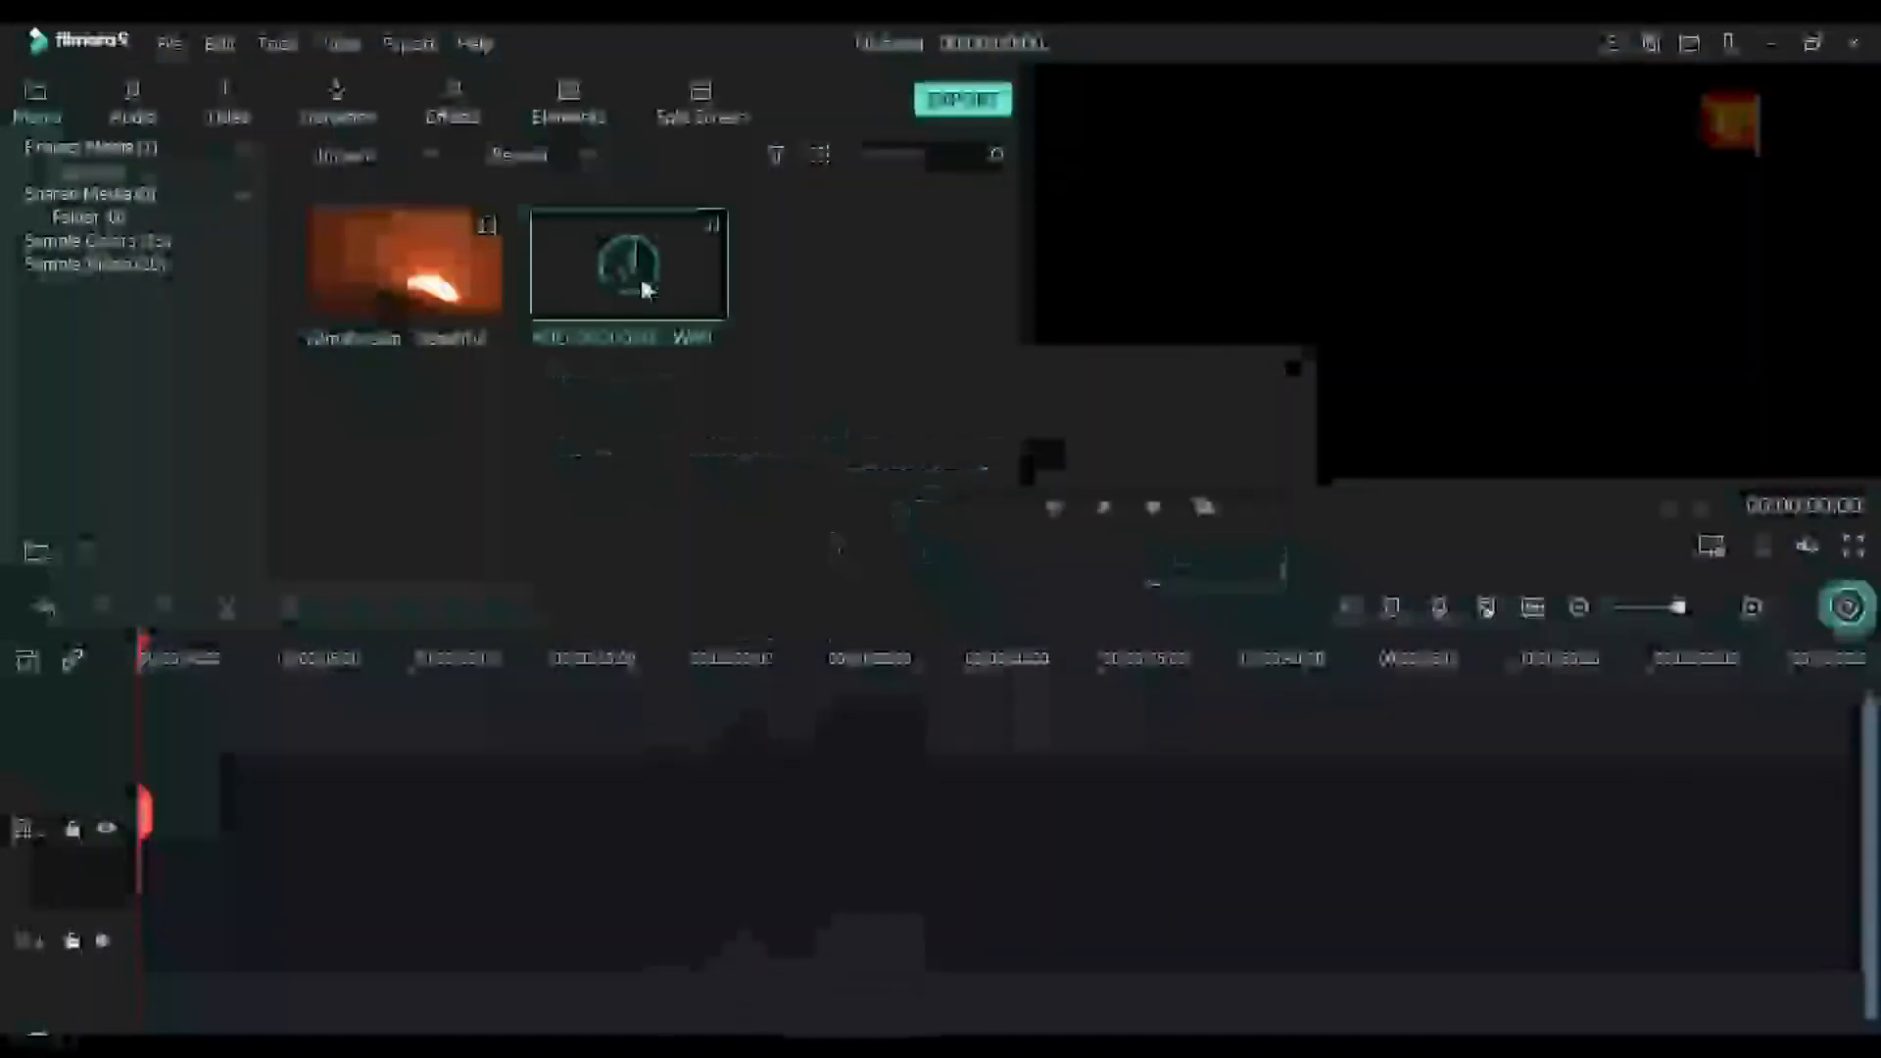
# Import the "Morning vibes _ whatsapp status" video from the Videos library into the project media
pyautogui.click(169, 43)
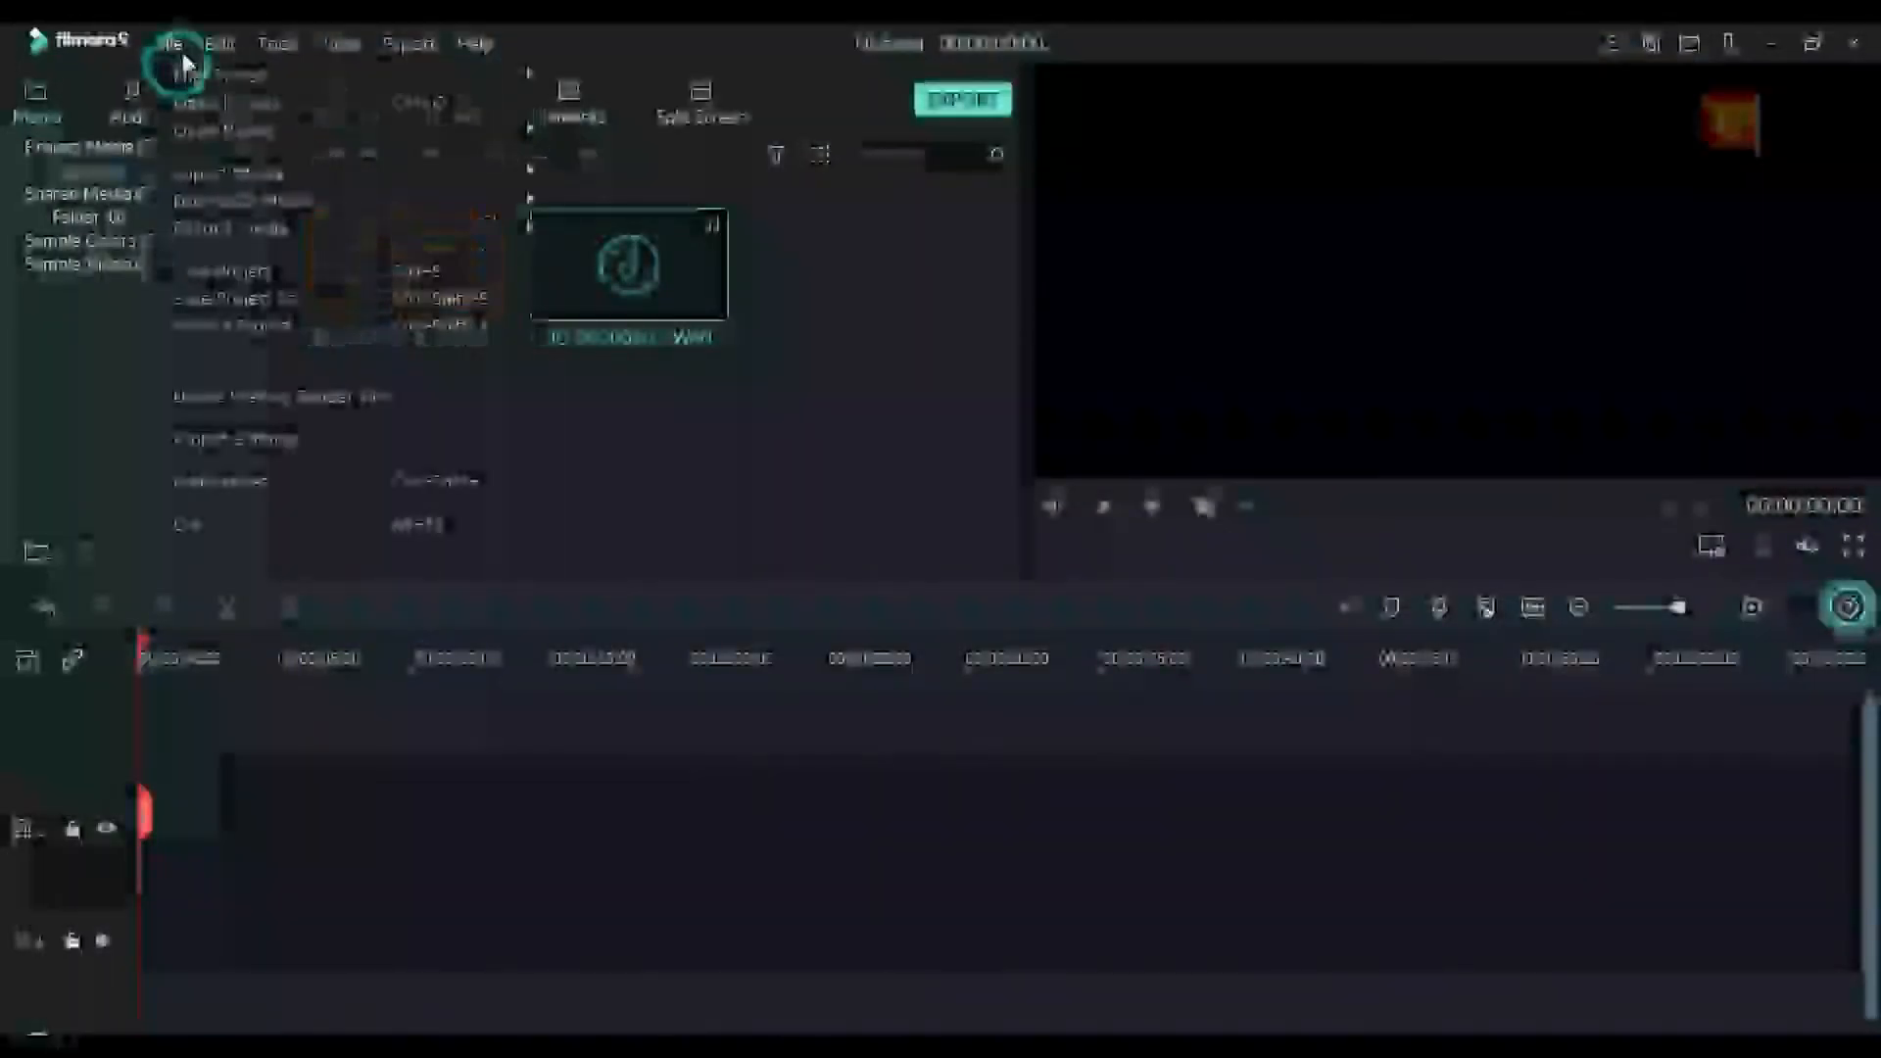
pyautogui.moveTo(235, 174)
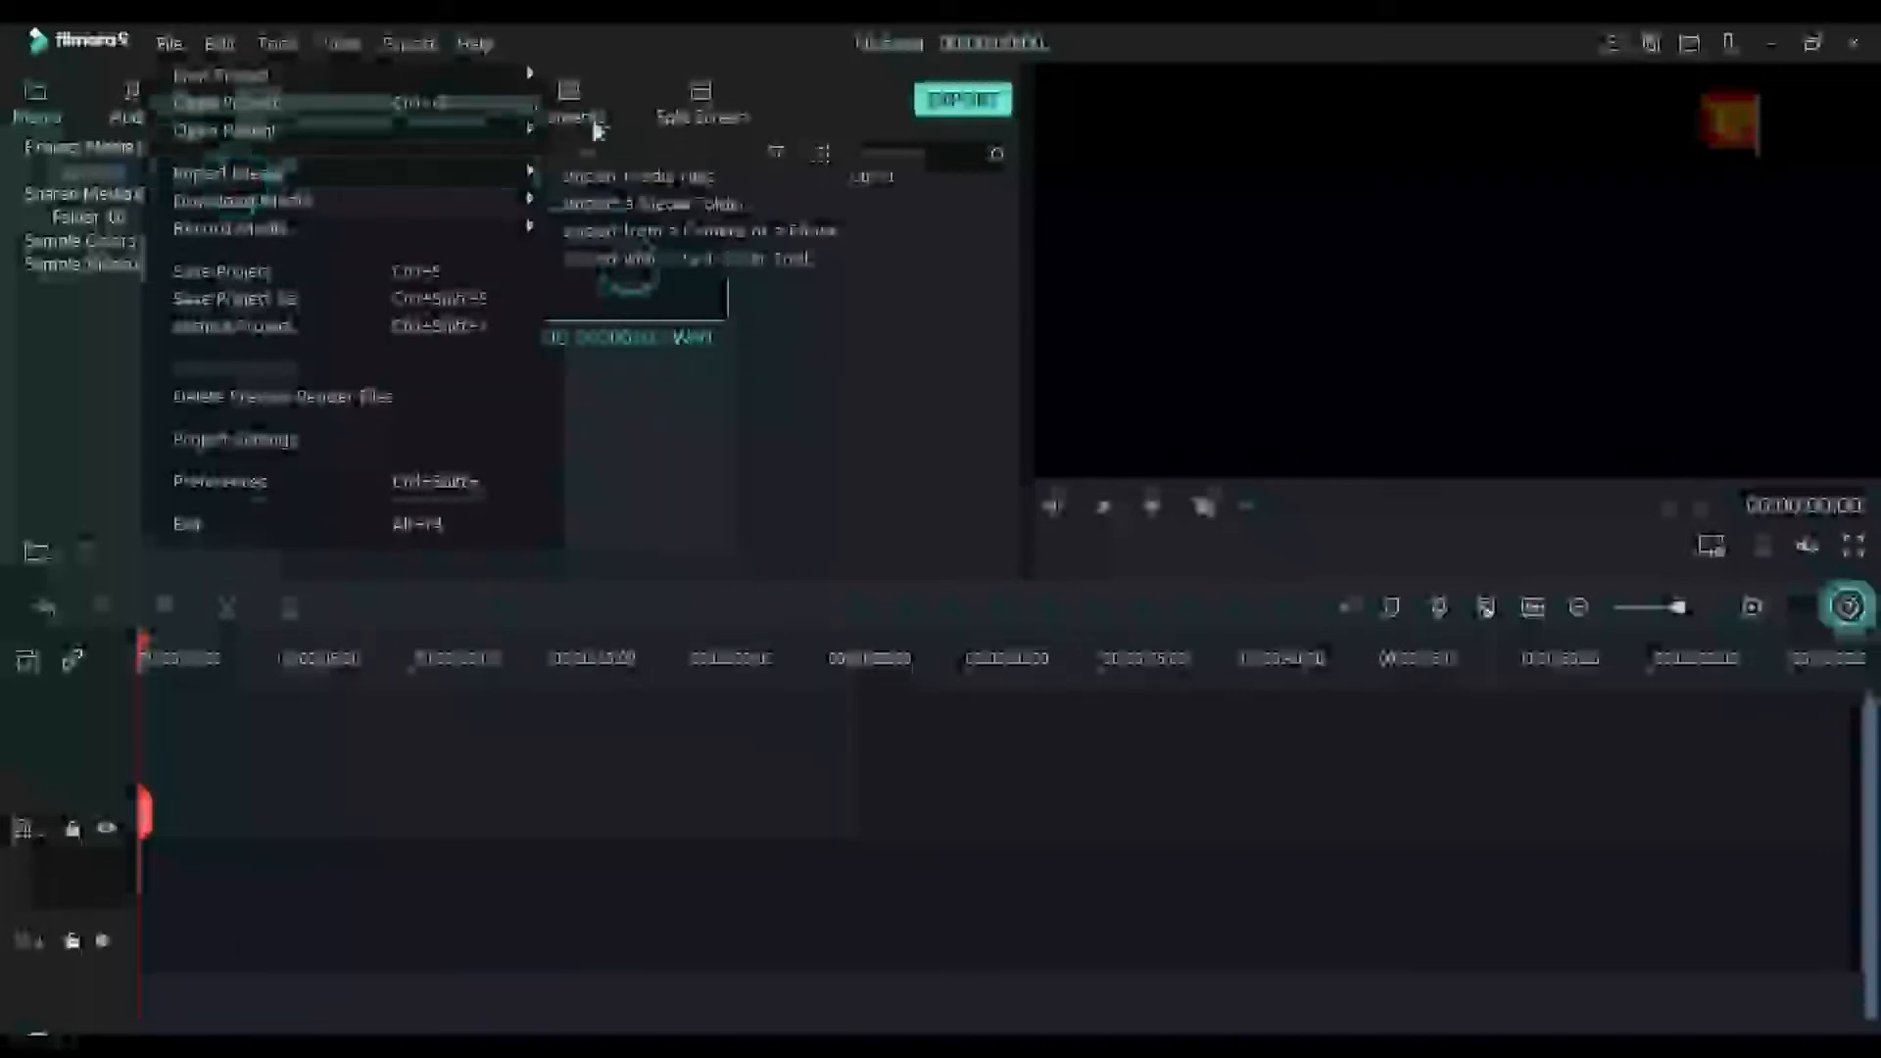
pyautogui.click(683, 181)
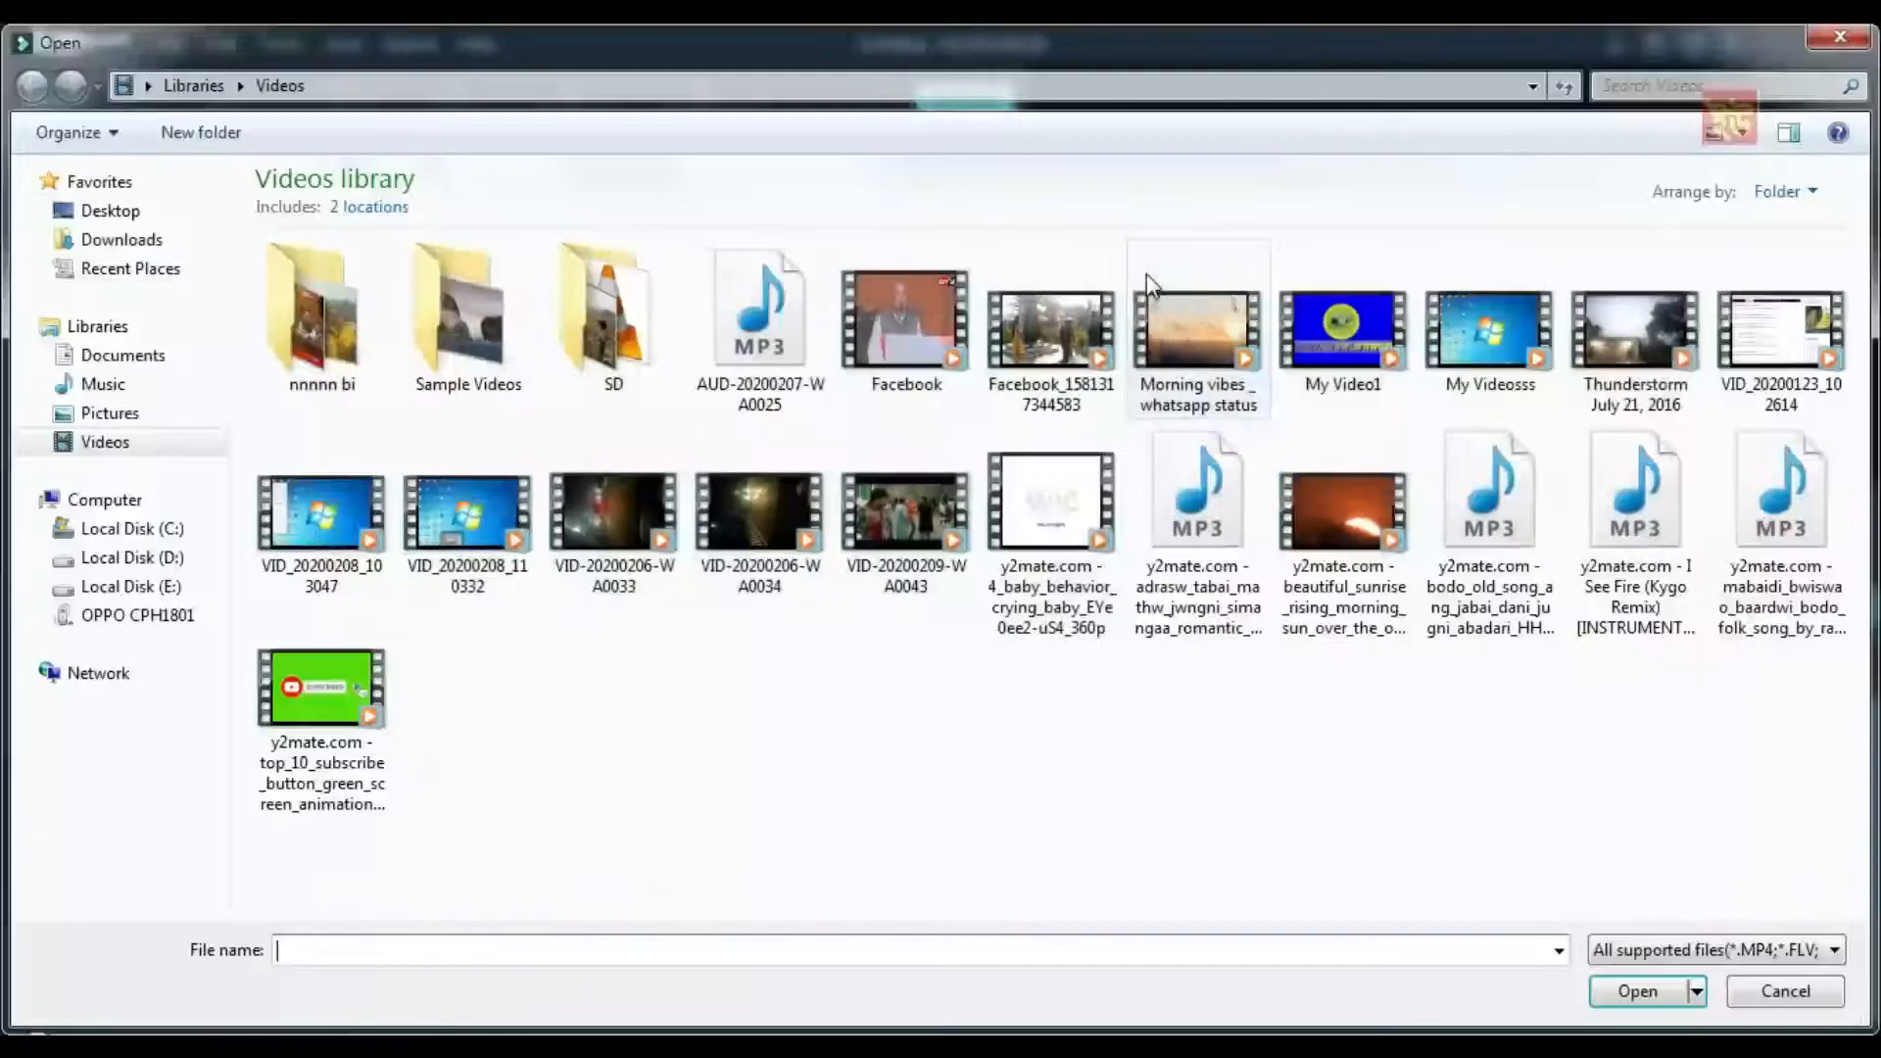
pyautogui.click(1636, 990)
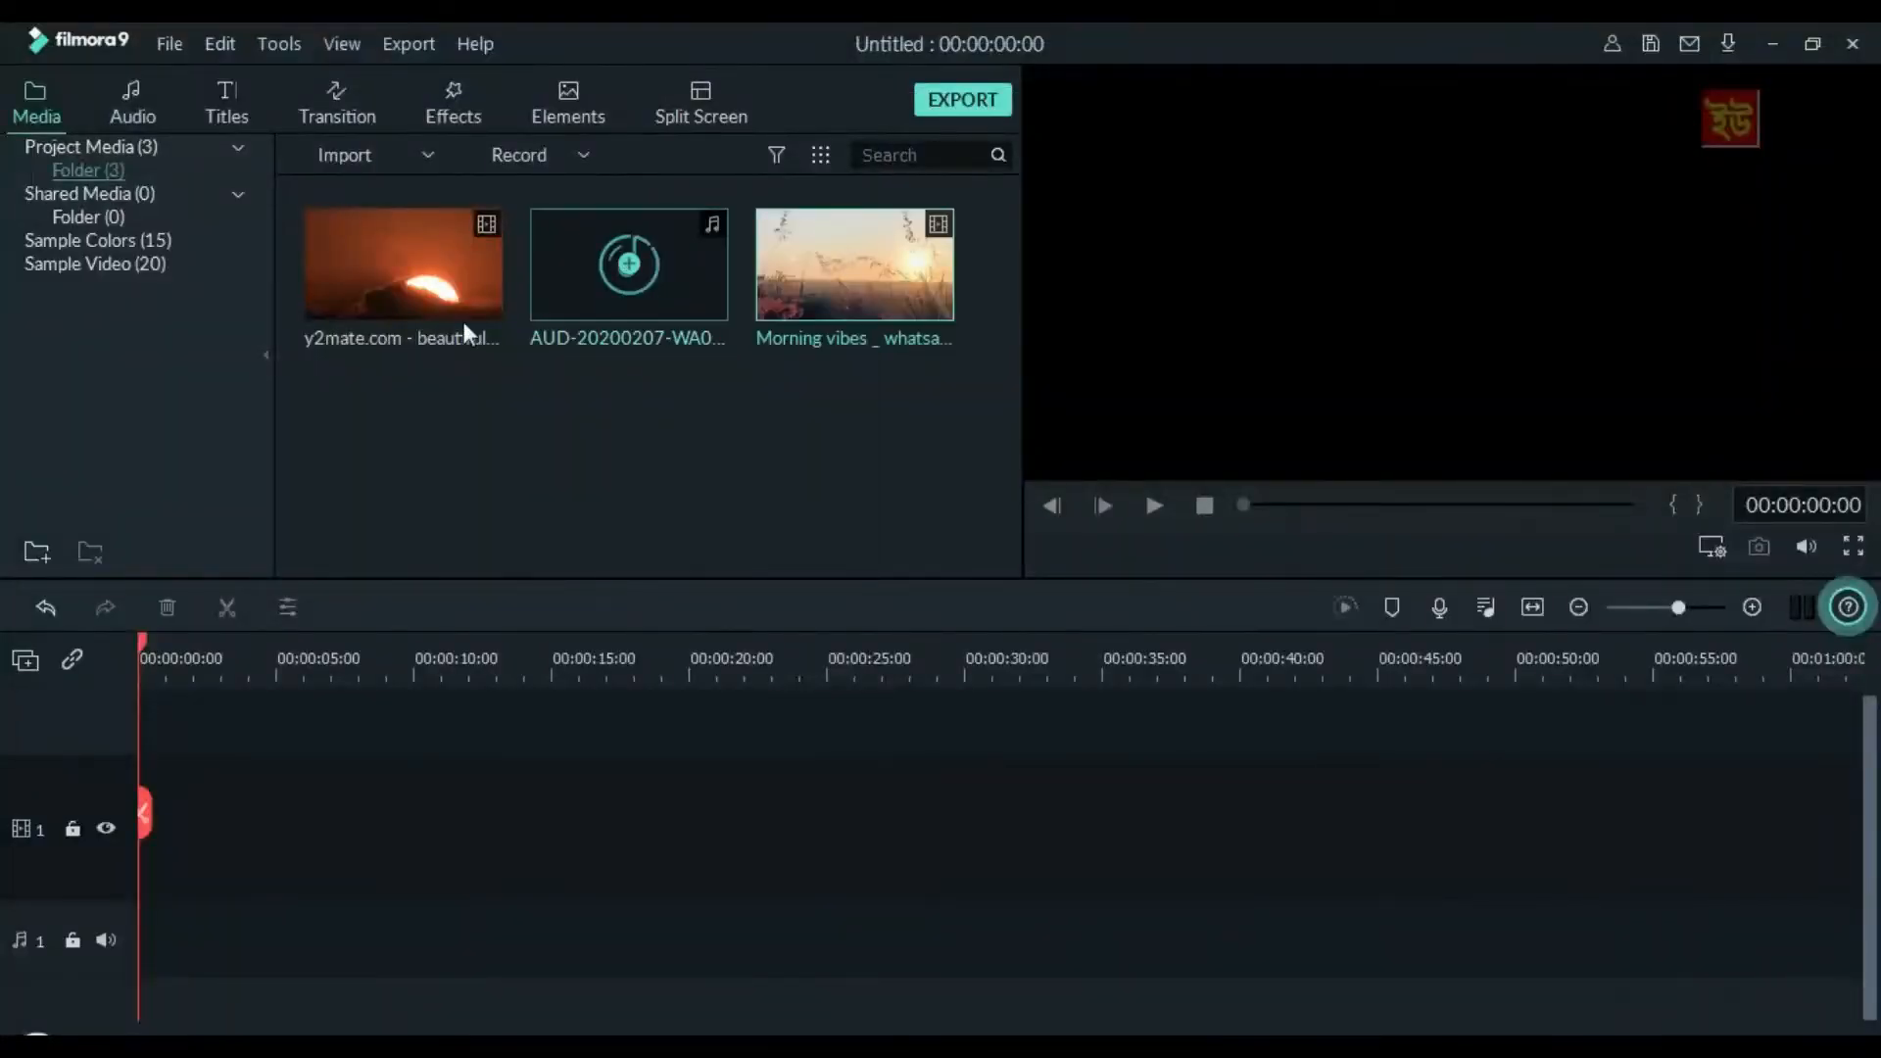
# Place the sunrise clip at the start of video track 1, keeping the 1920 x 1080 25fps project settings, and preview its opening seconds
pyautogui.moveTo(371, 260); pyautogui.dragTo(125, 881)
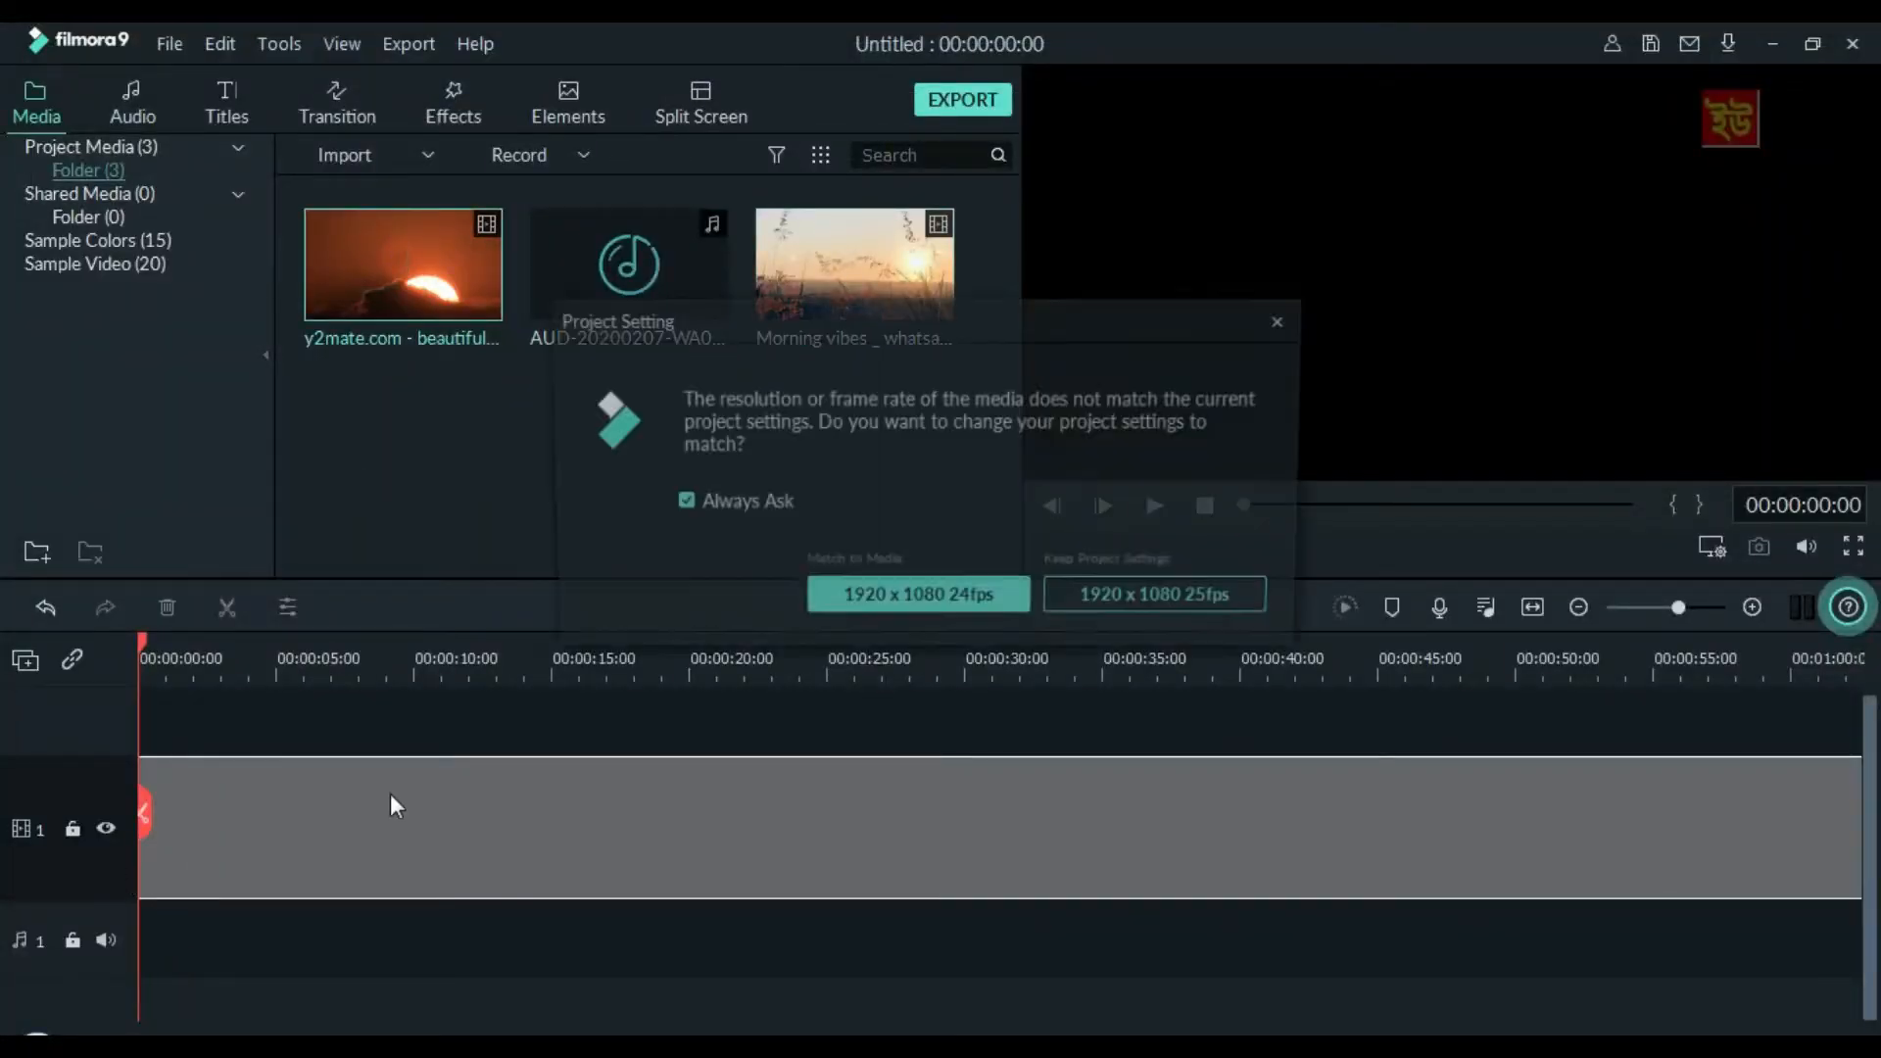
pyautogui.click(1068, 603)
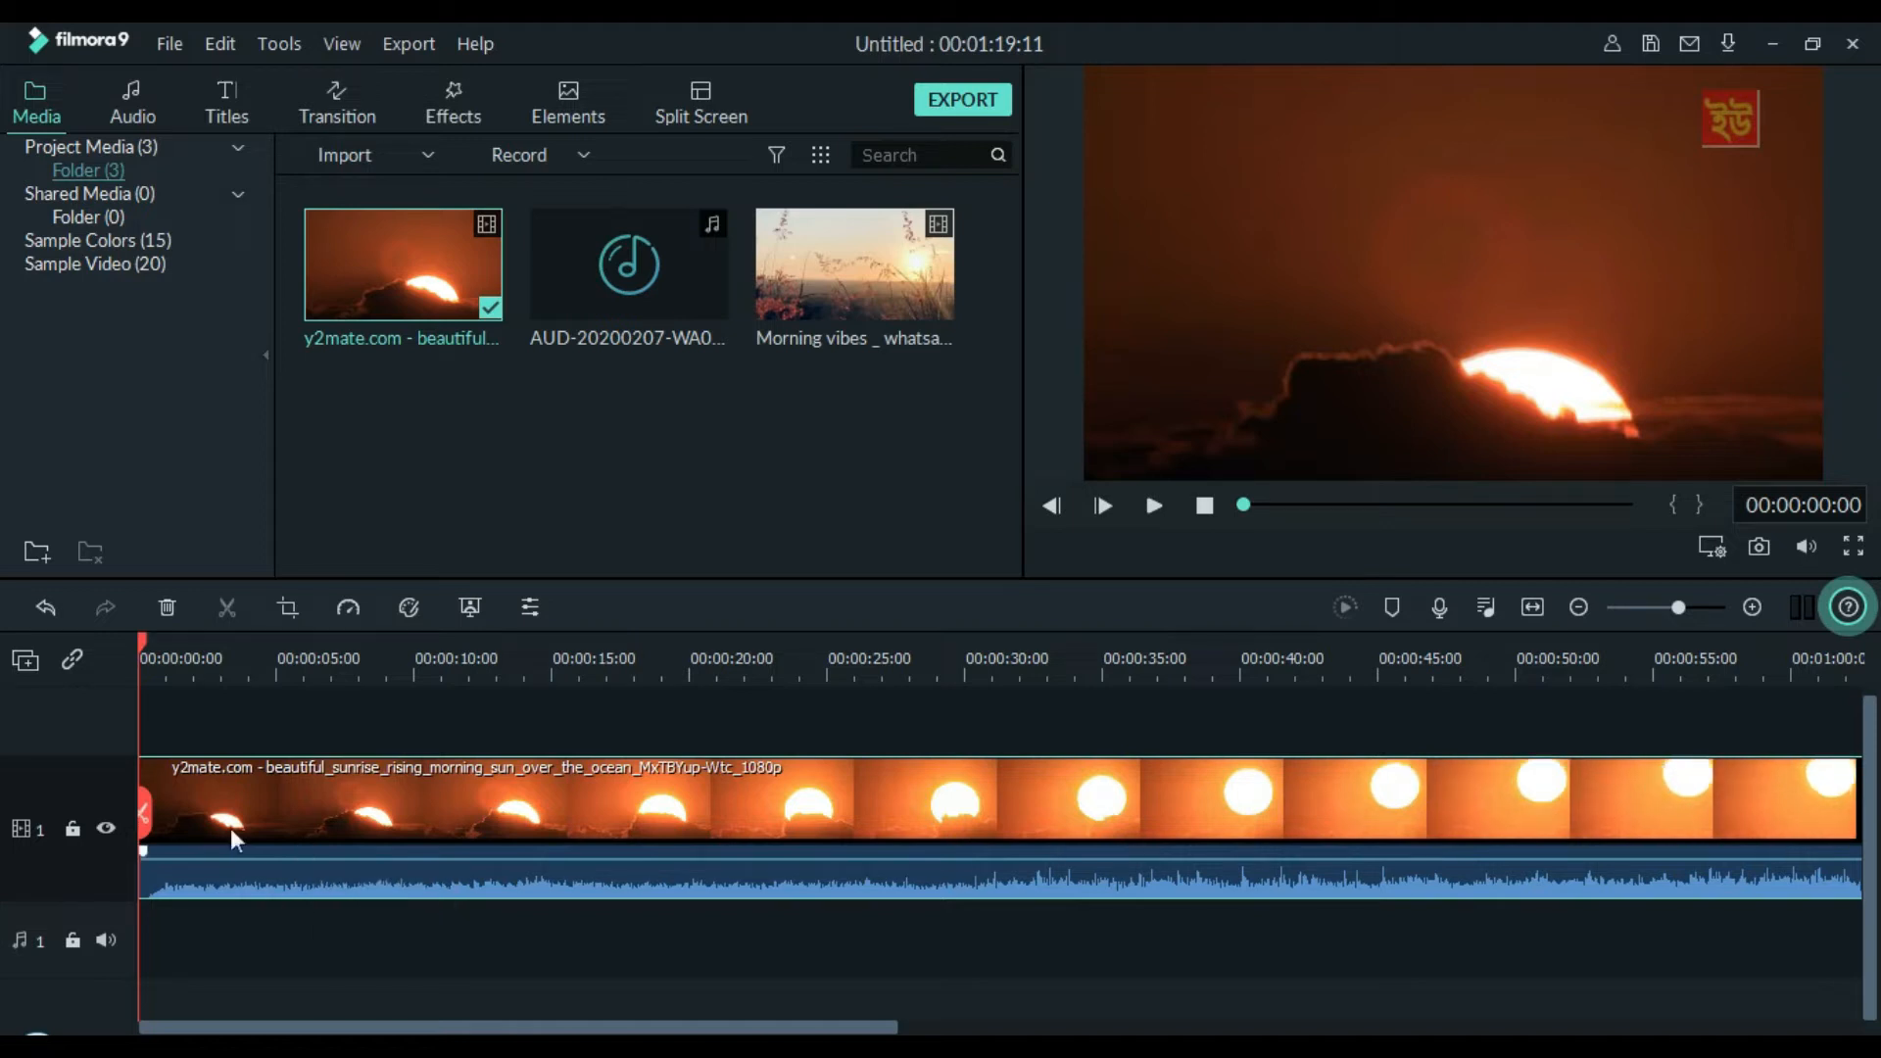
pyautogui.click(1146, 508)
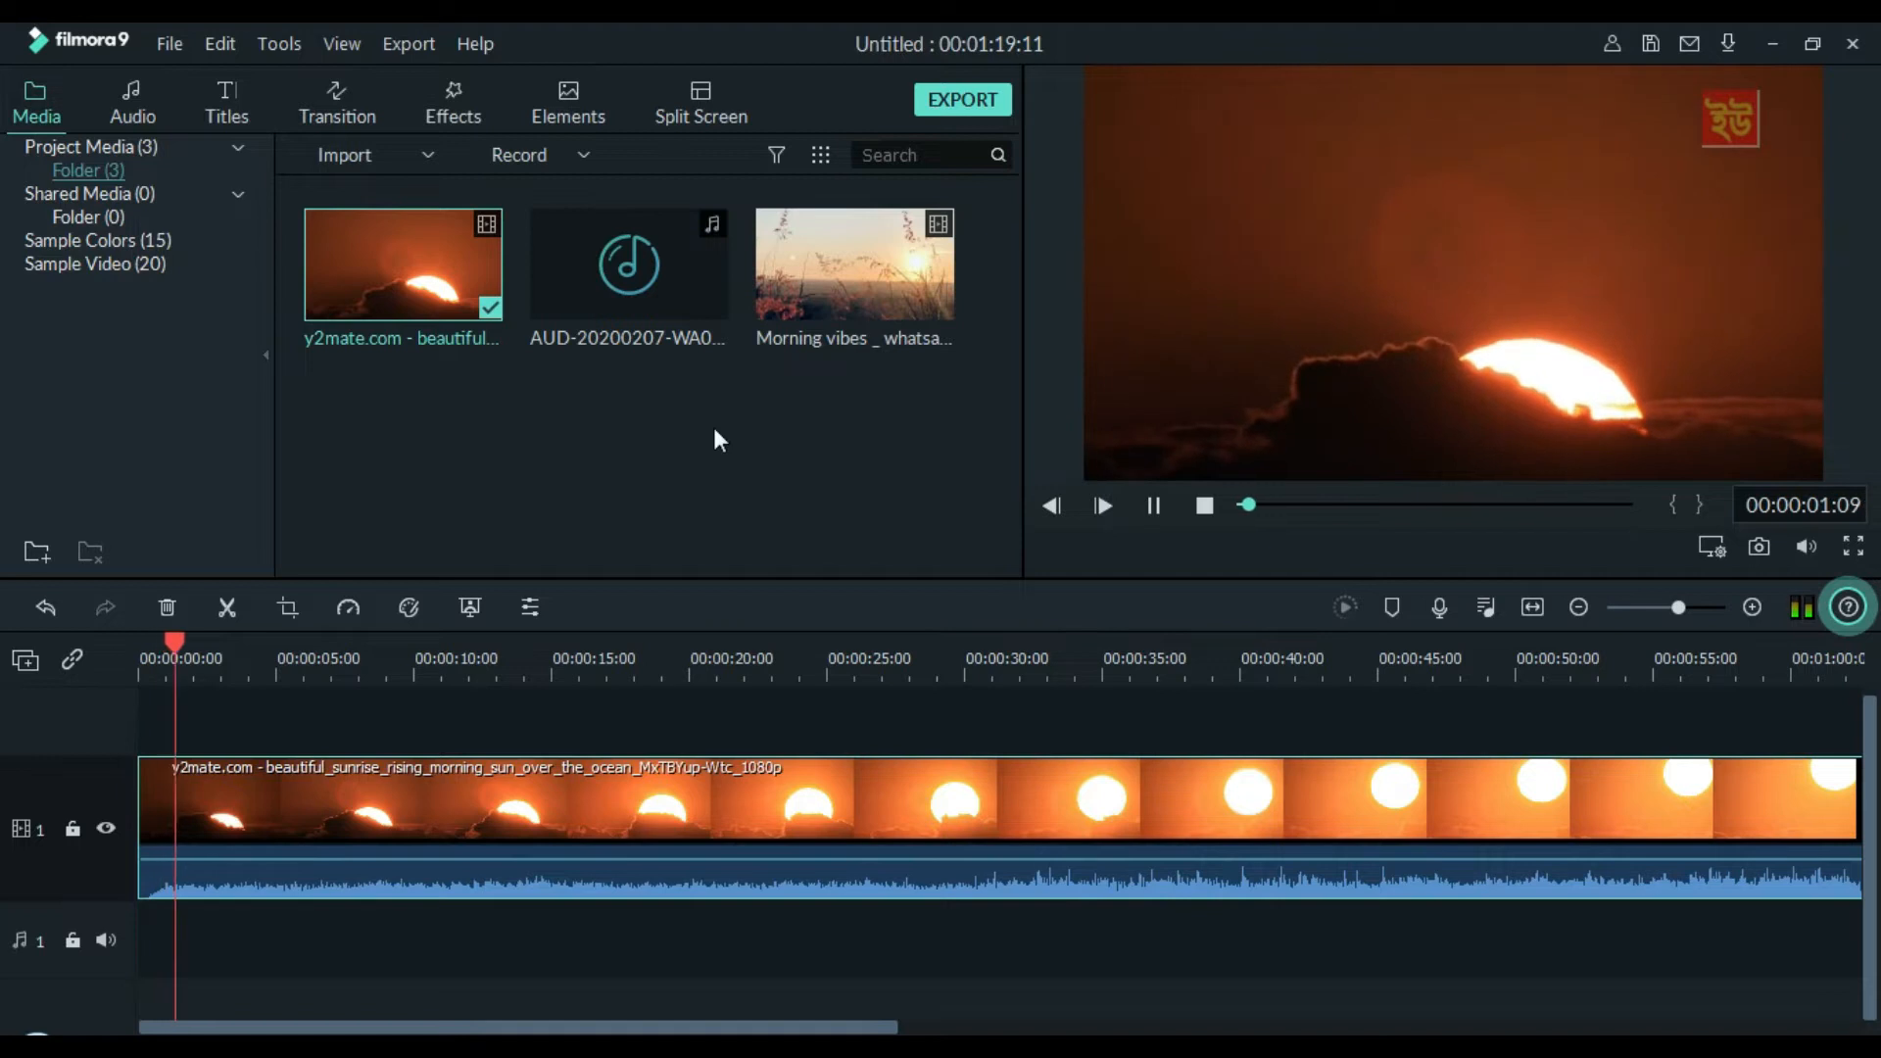
pyautogui.click(1156, 514)
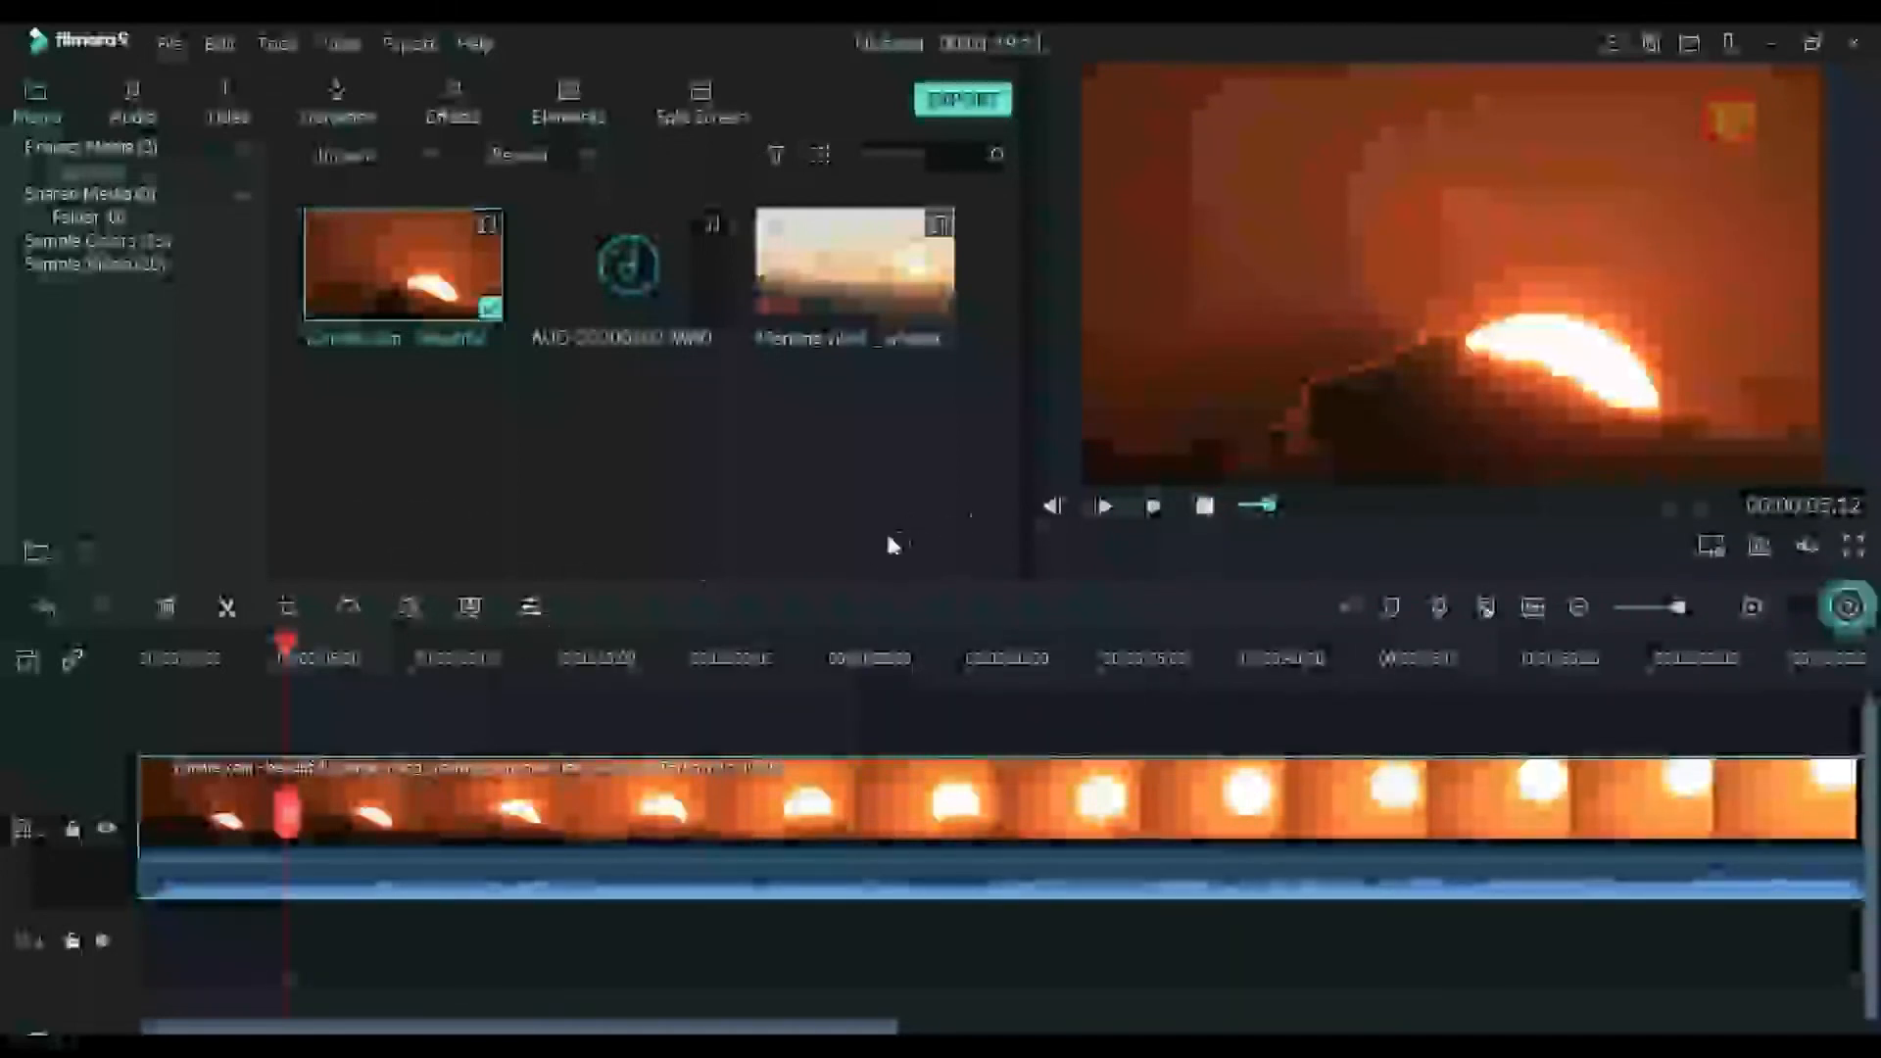
# Mute the sunrise clip on video track 1 by lowering its audio volume to -∞ dB
pyautogui.click(529, 608)
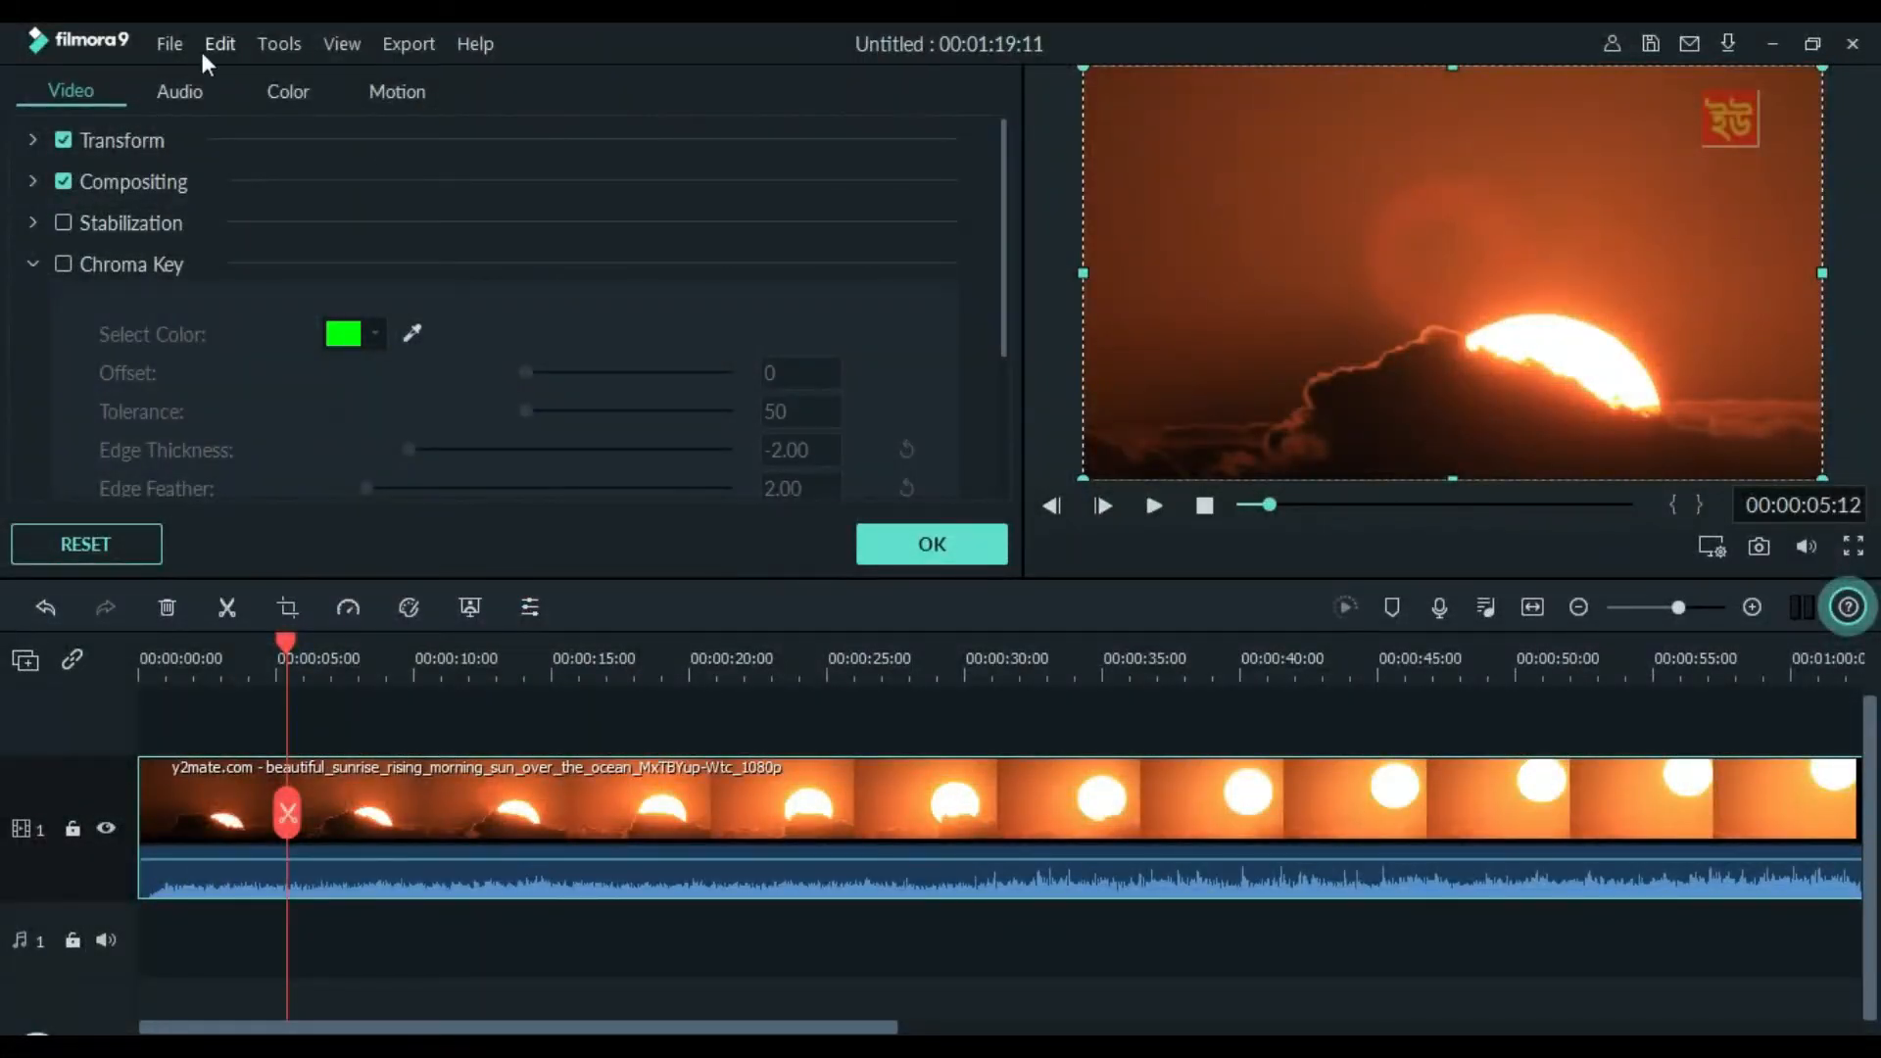
pyautogui.click(169, 93)
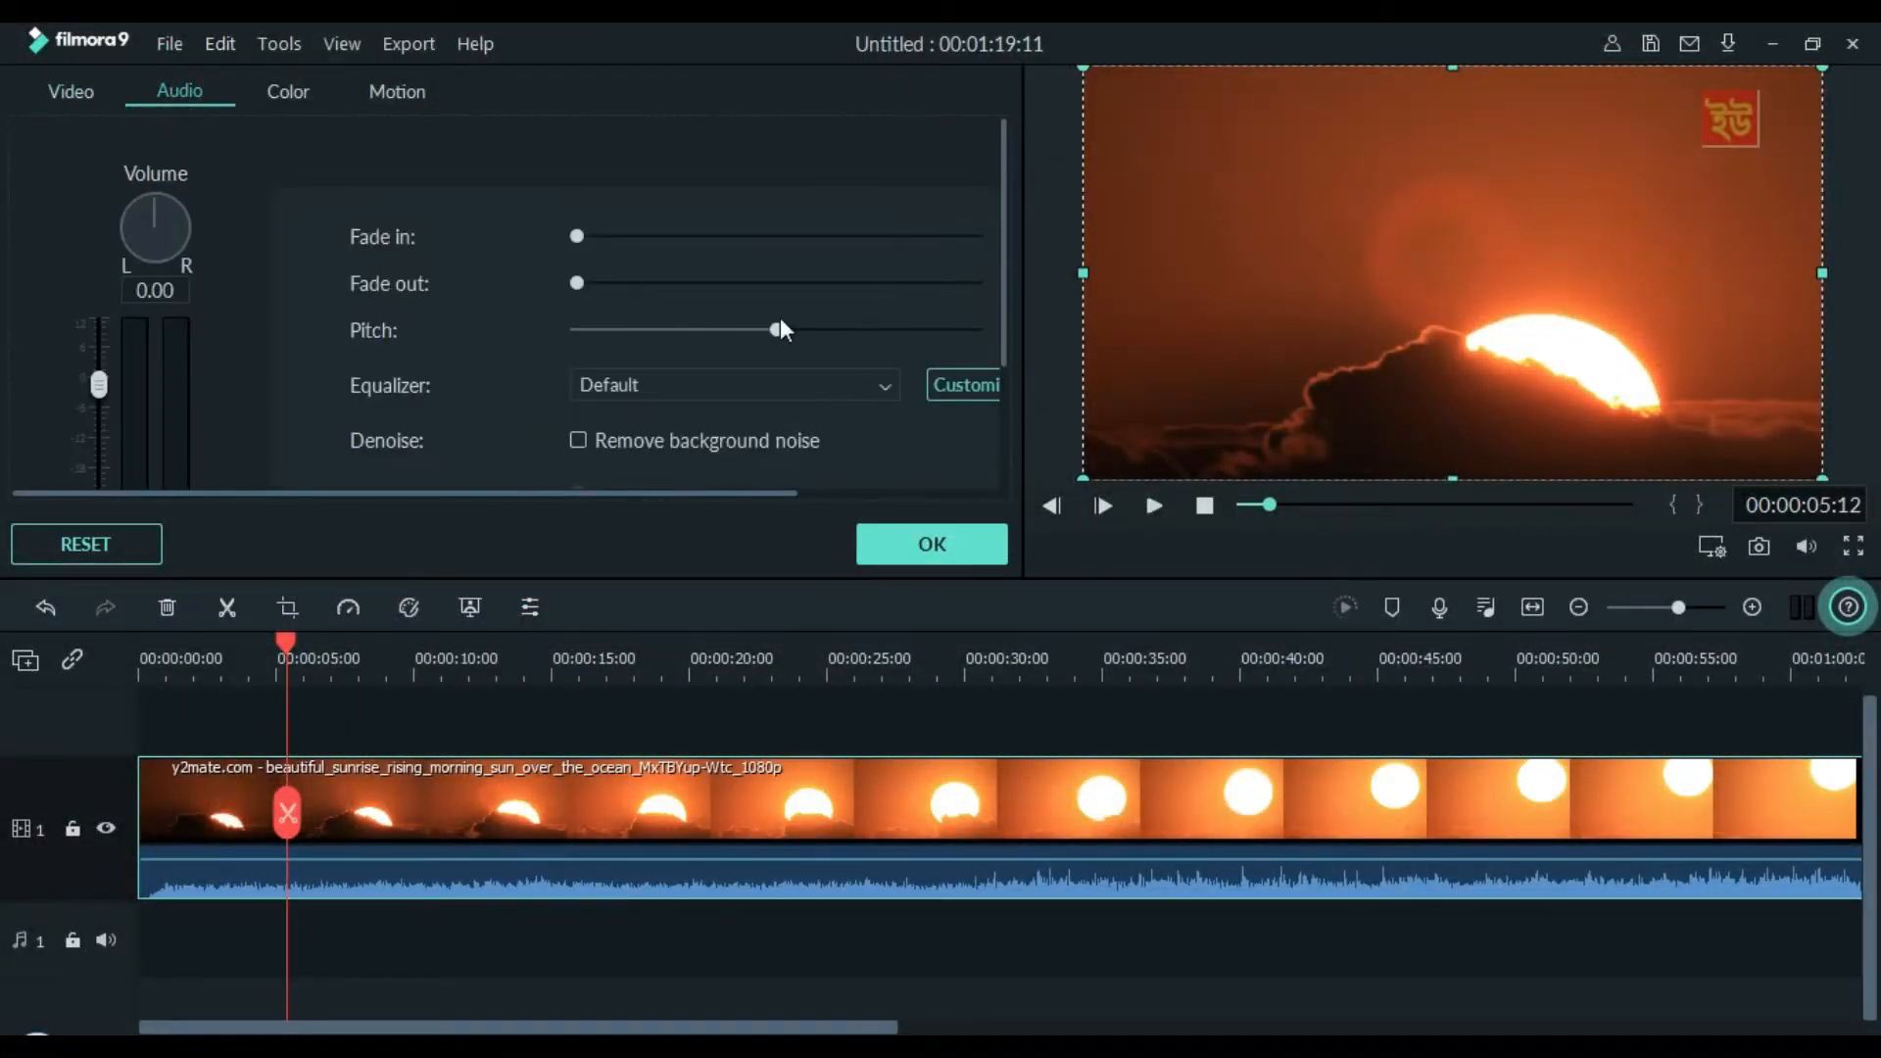
pyautogui.moveTo(98, 379); pyautogui.dragTo(102, 509)
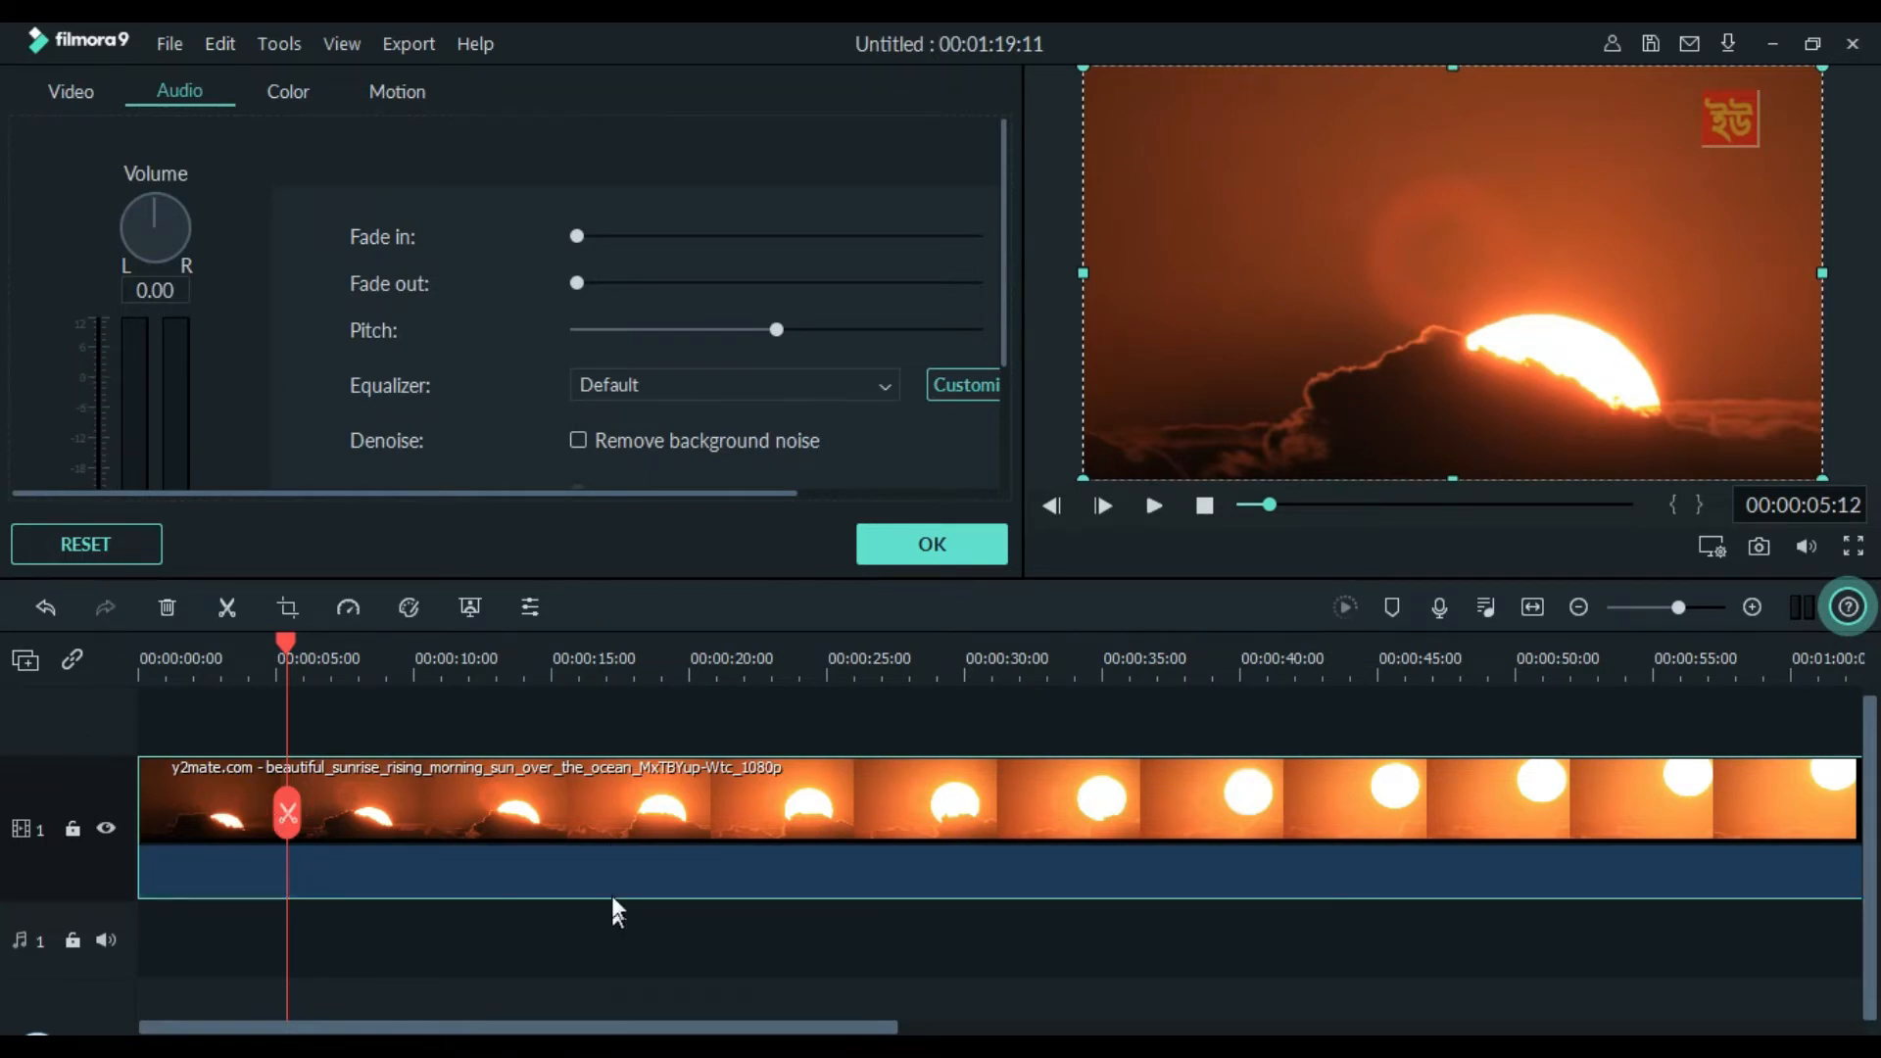
pyautogui.scroll(-3, 102, 471)
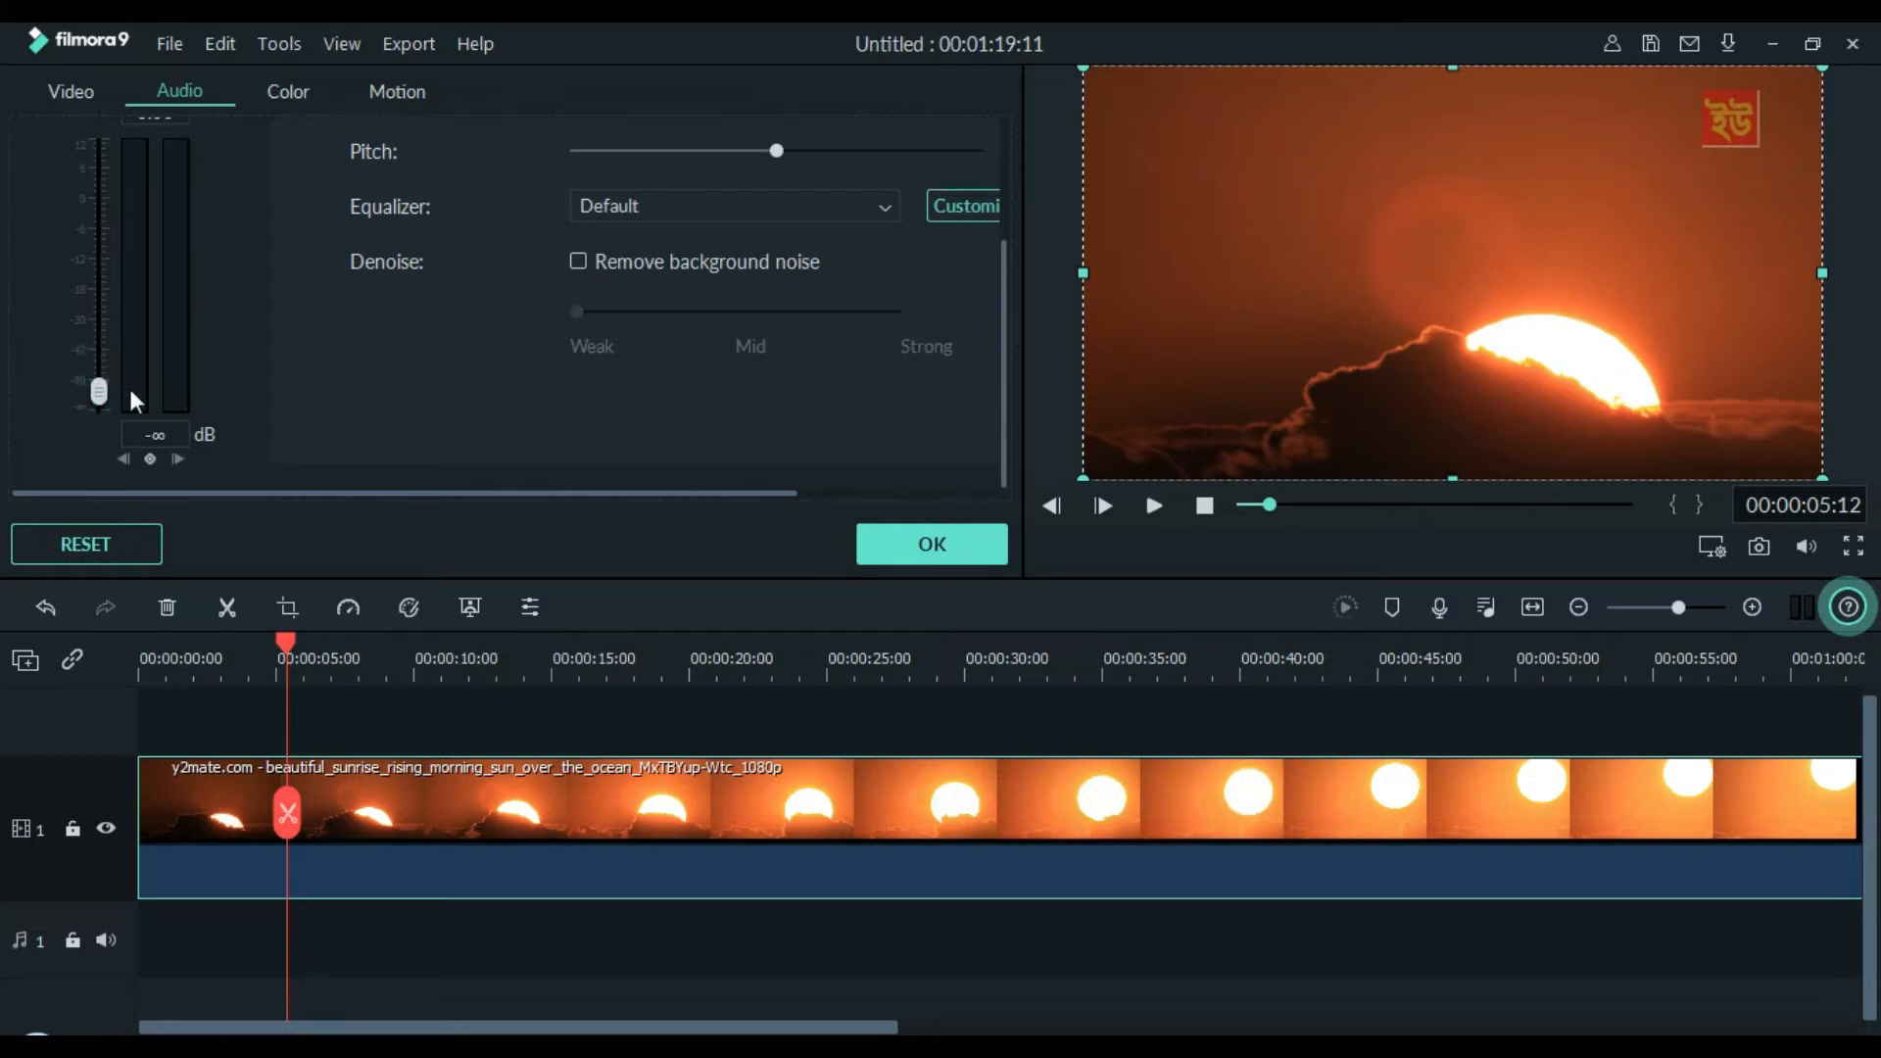
pyautogui.moveTo(102, 390); pyautogui.dragTo(98, 333)
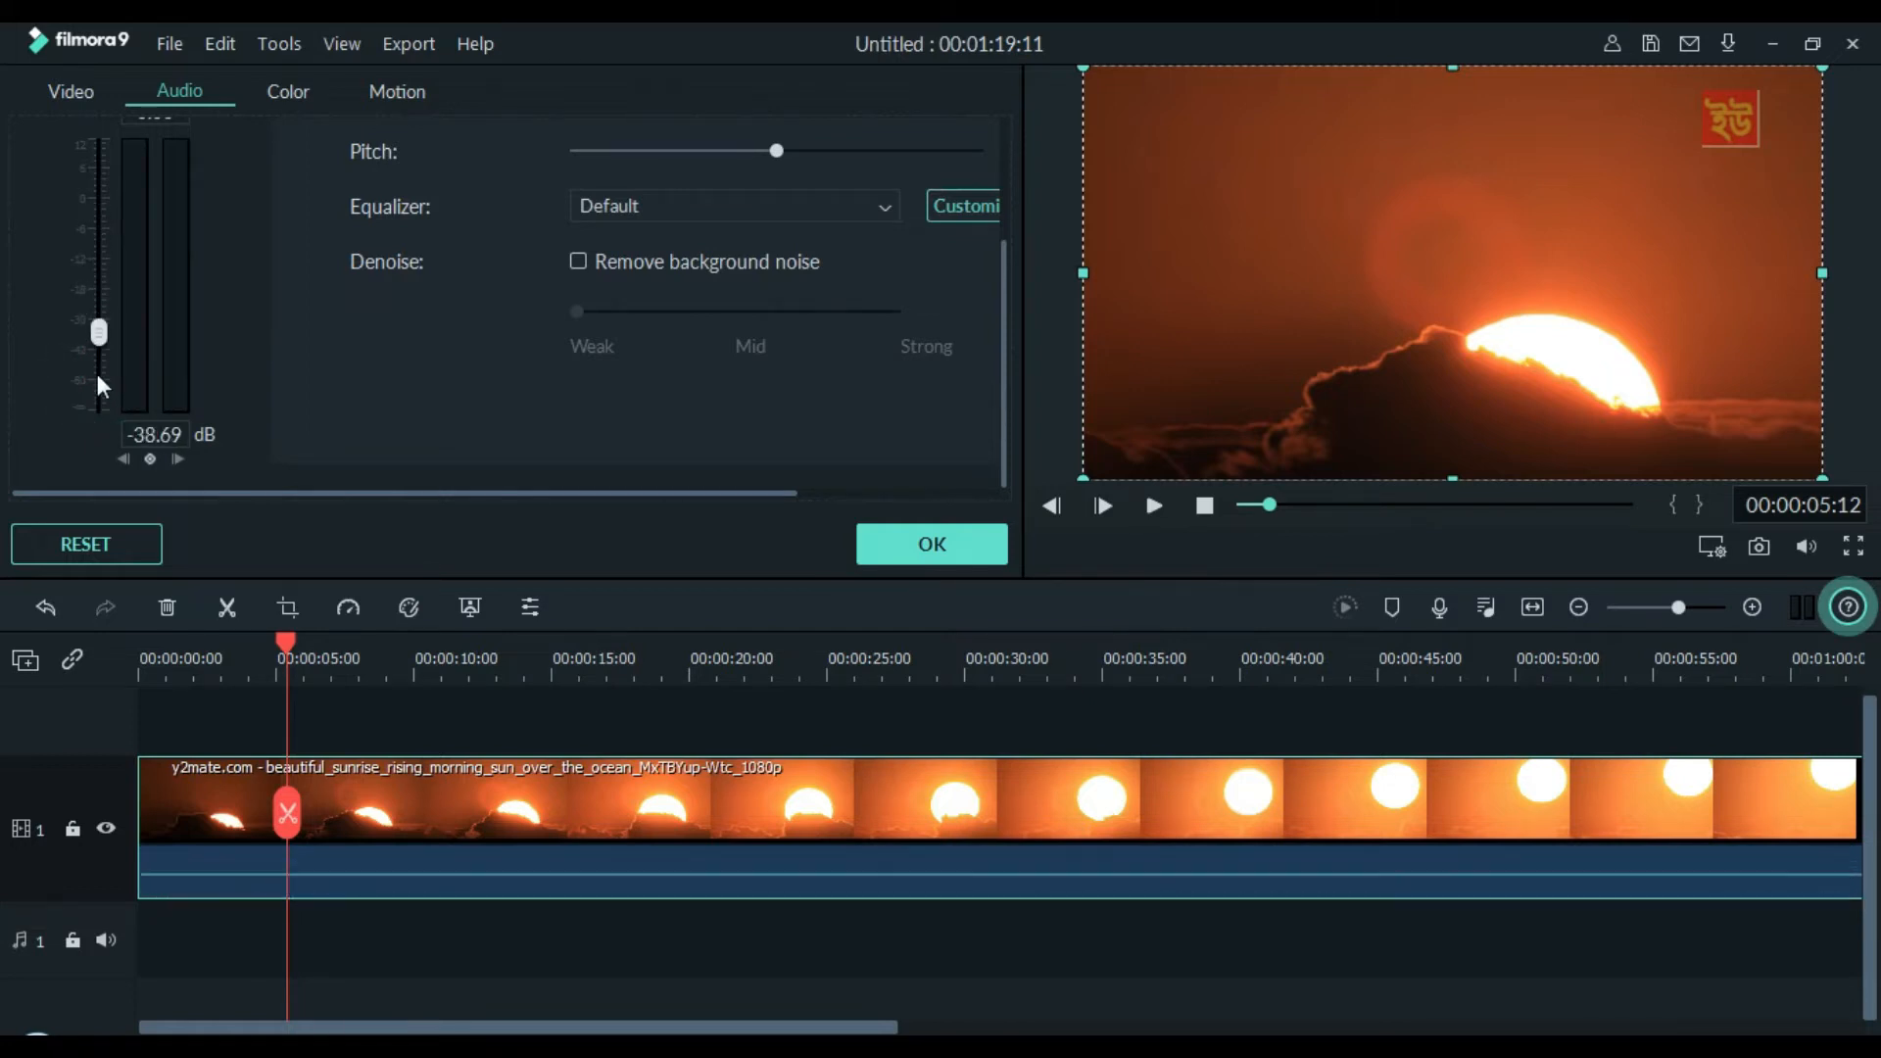
pyautogui.click(957, 544)
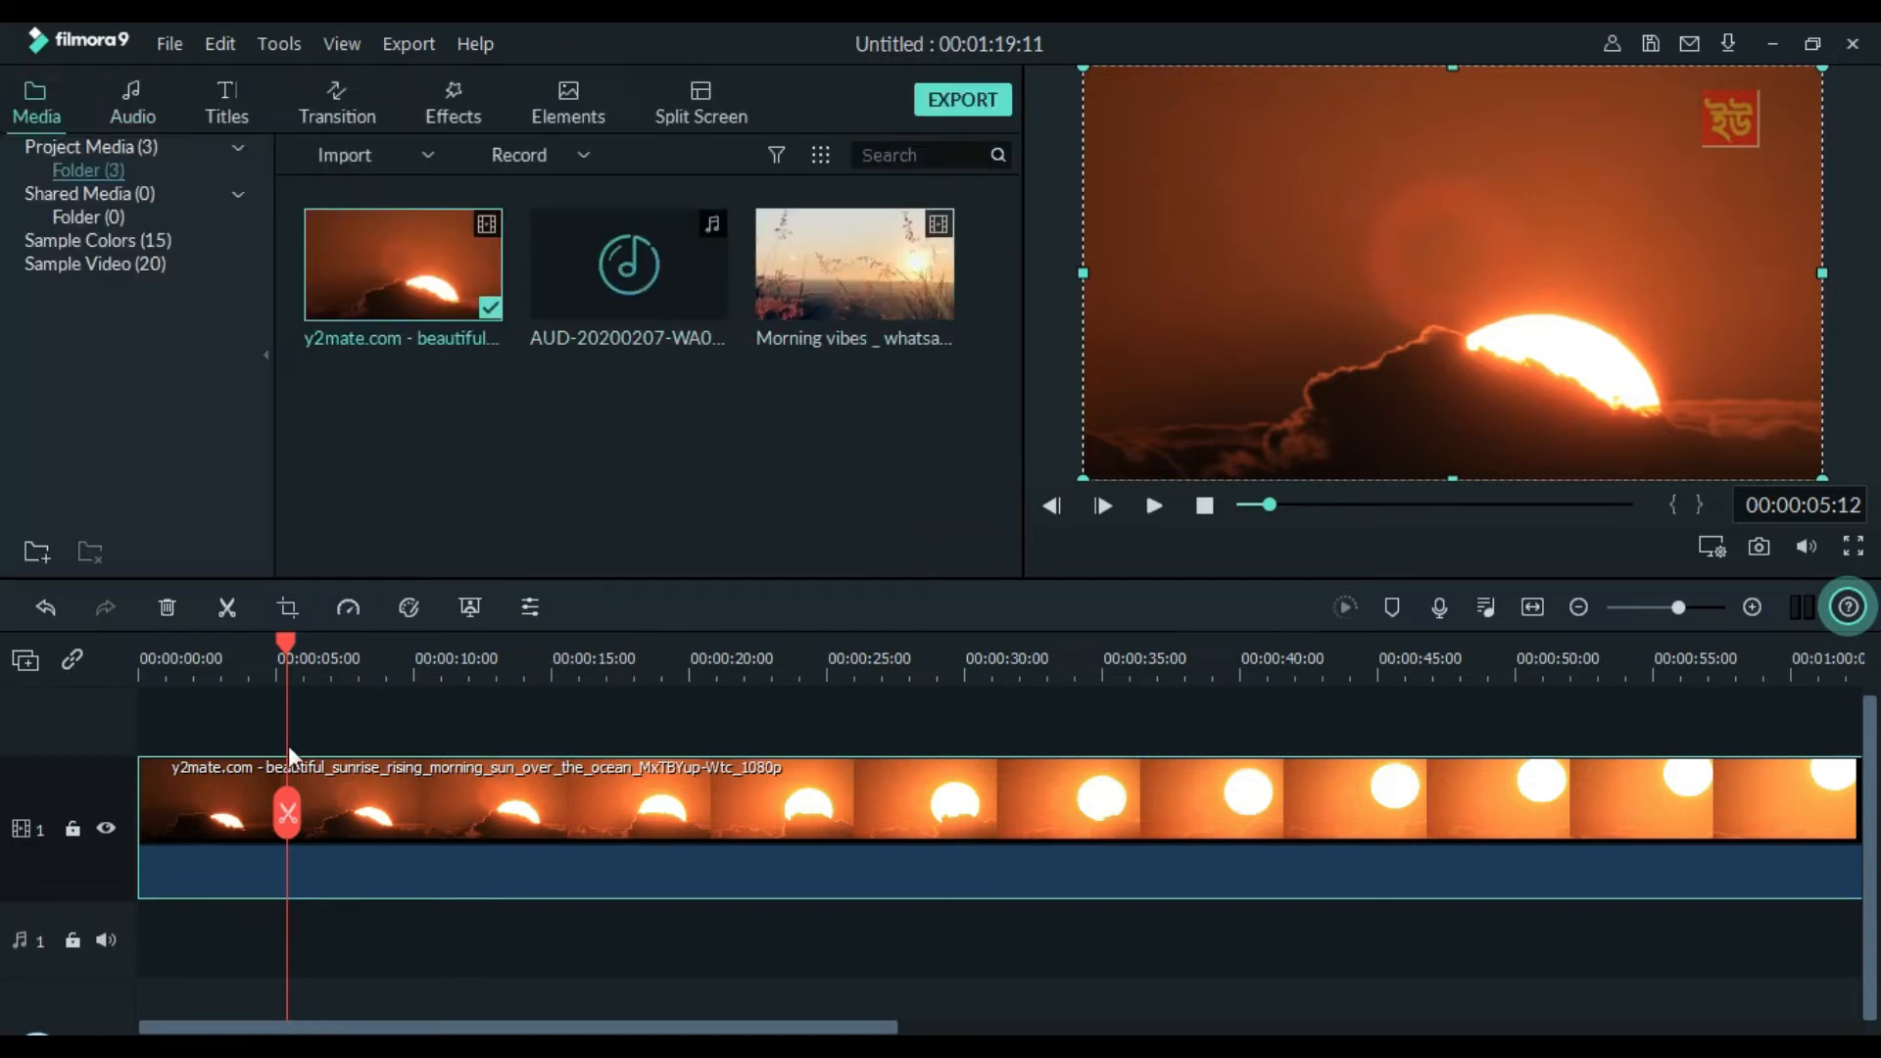
# Split the sunrise clip at 00:00:05:12, delete the part after the cut, and preview the remaining piece
pyautogui.click(434, 781)
pyautogui.hotkey('ctrl', 'b')
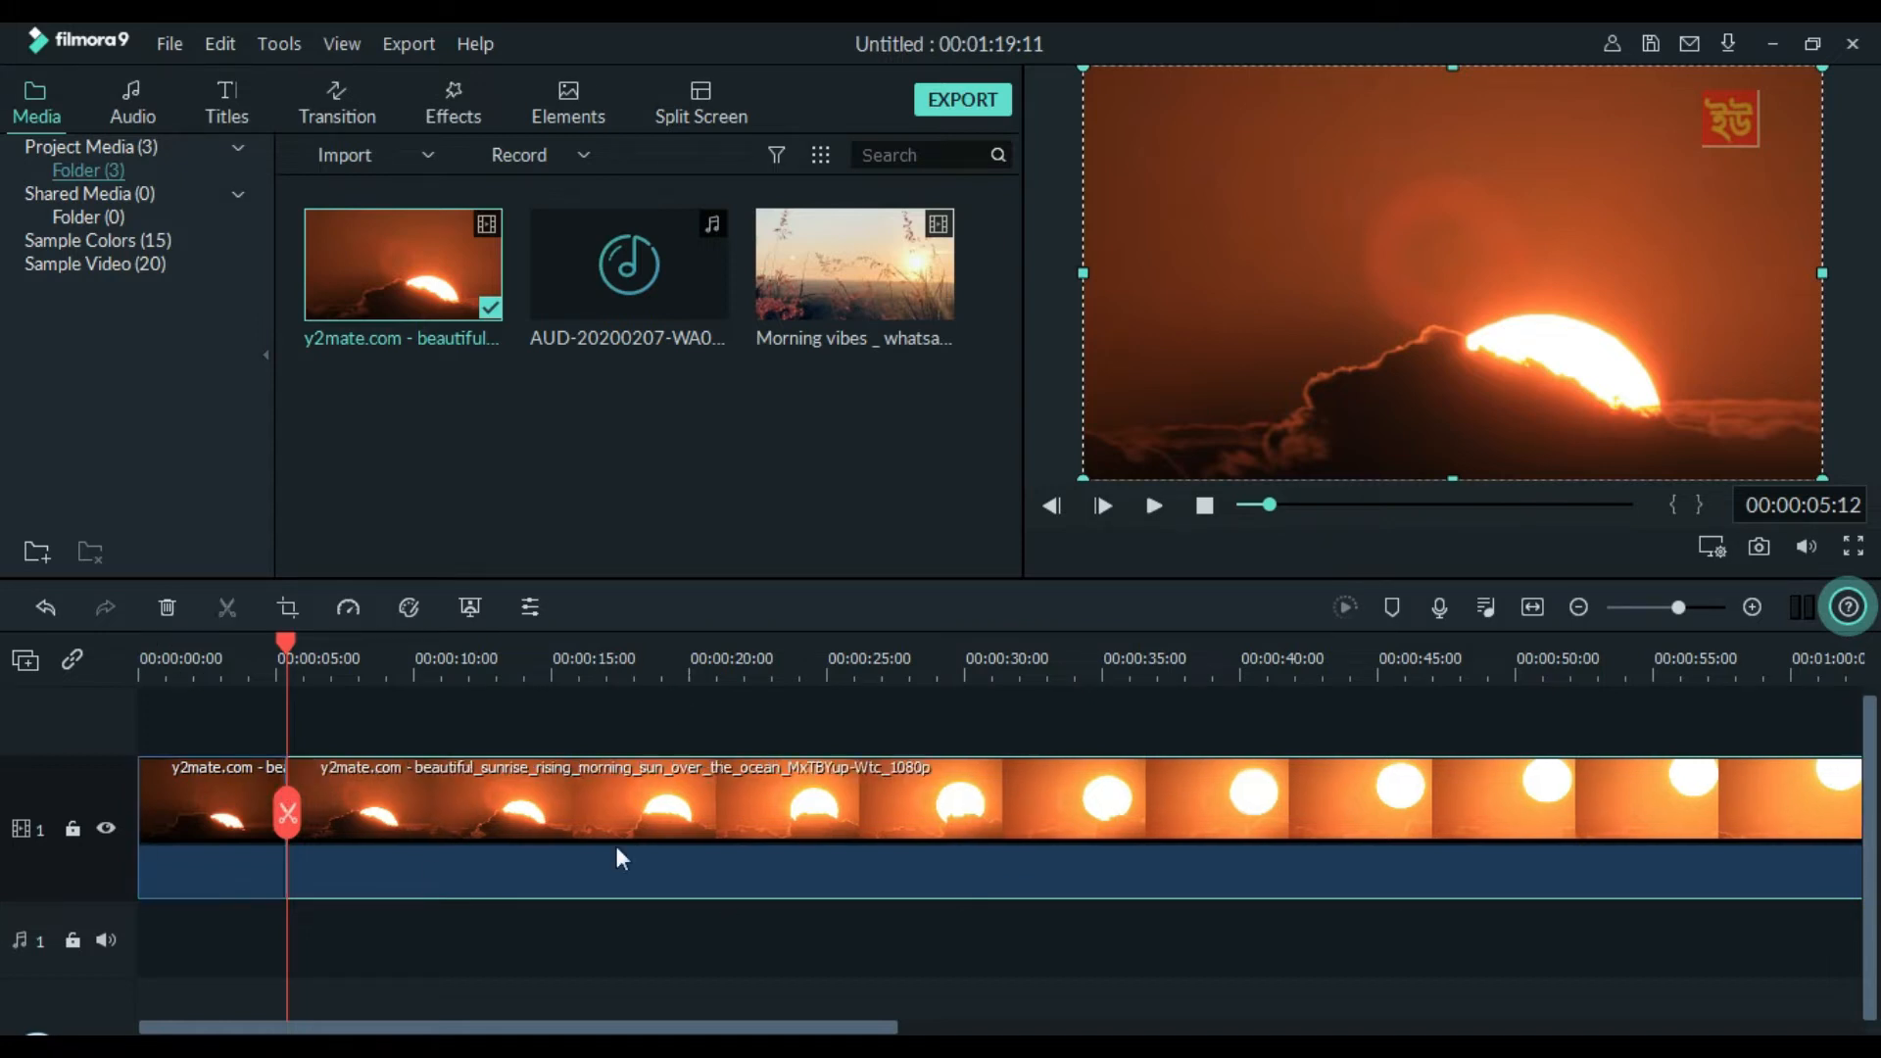
pyautogui.press('Delete')
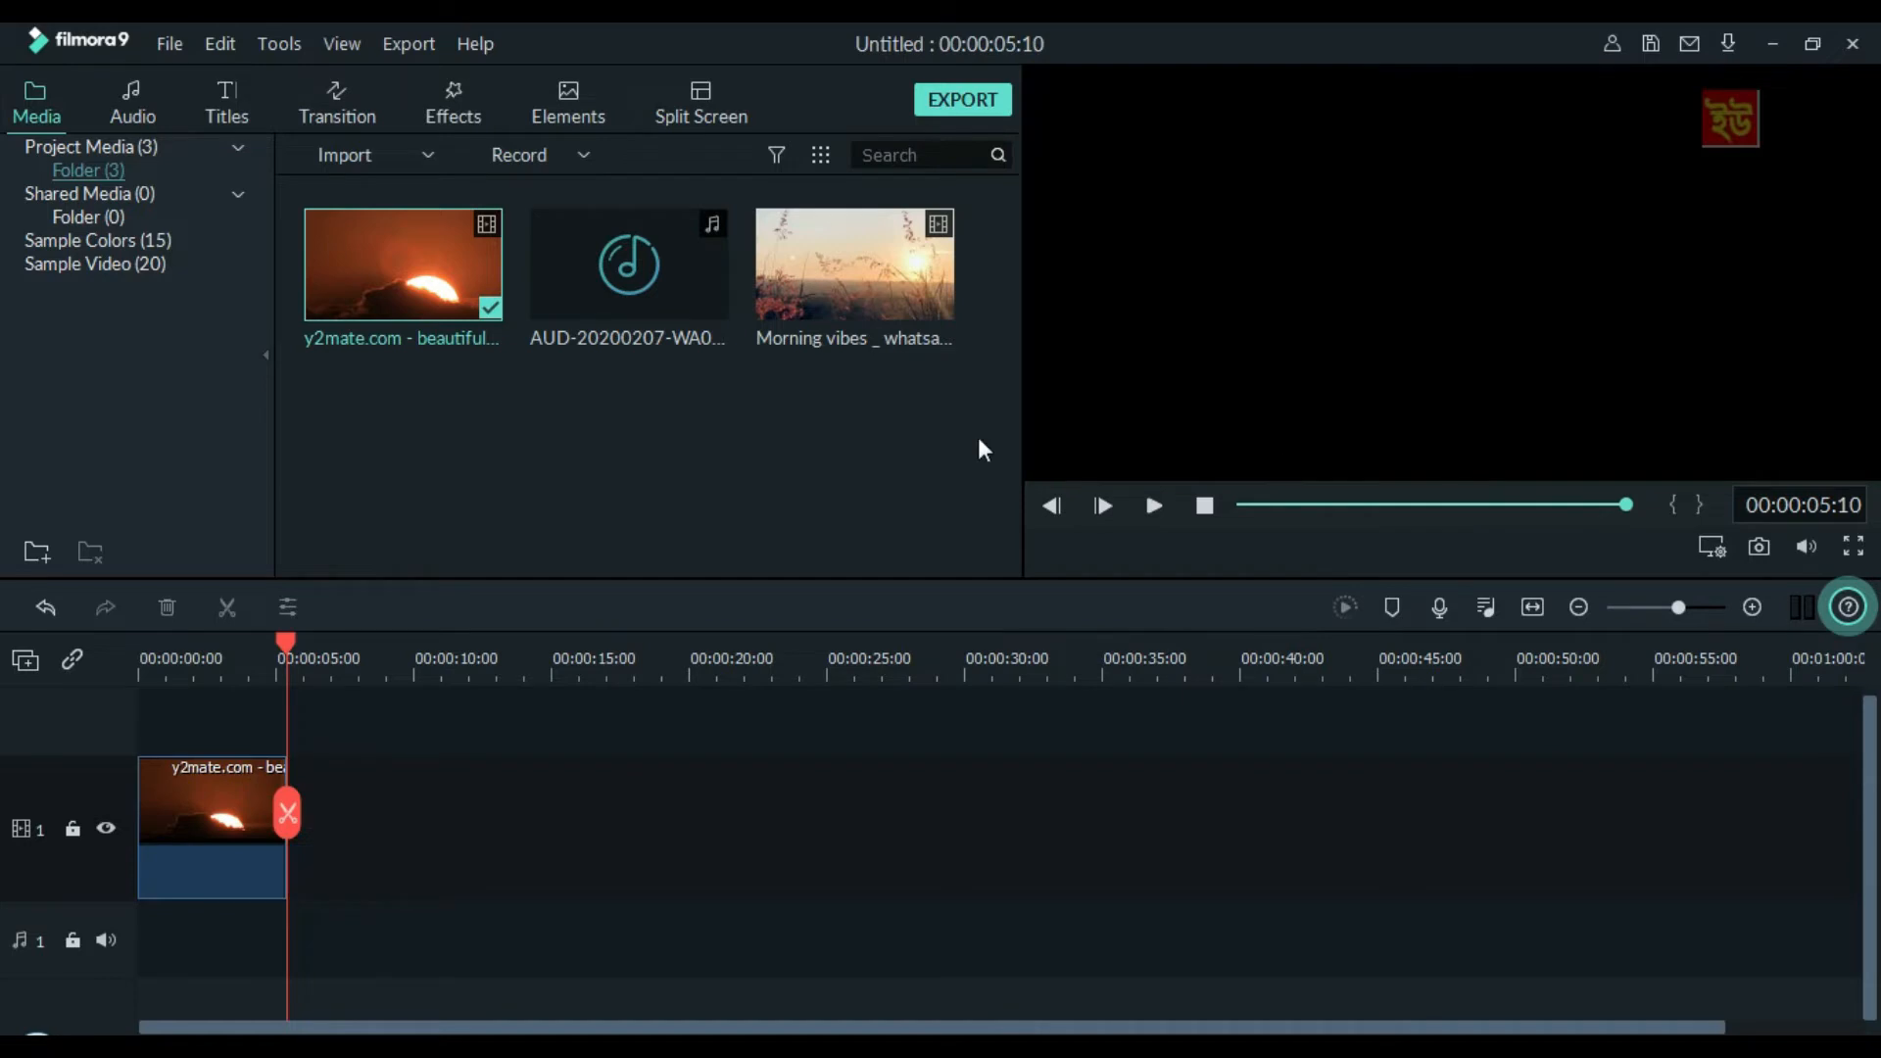
pyautogui.click(1154, 505)
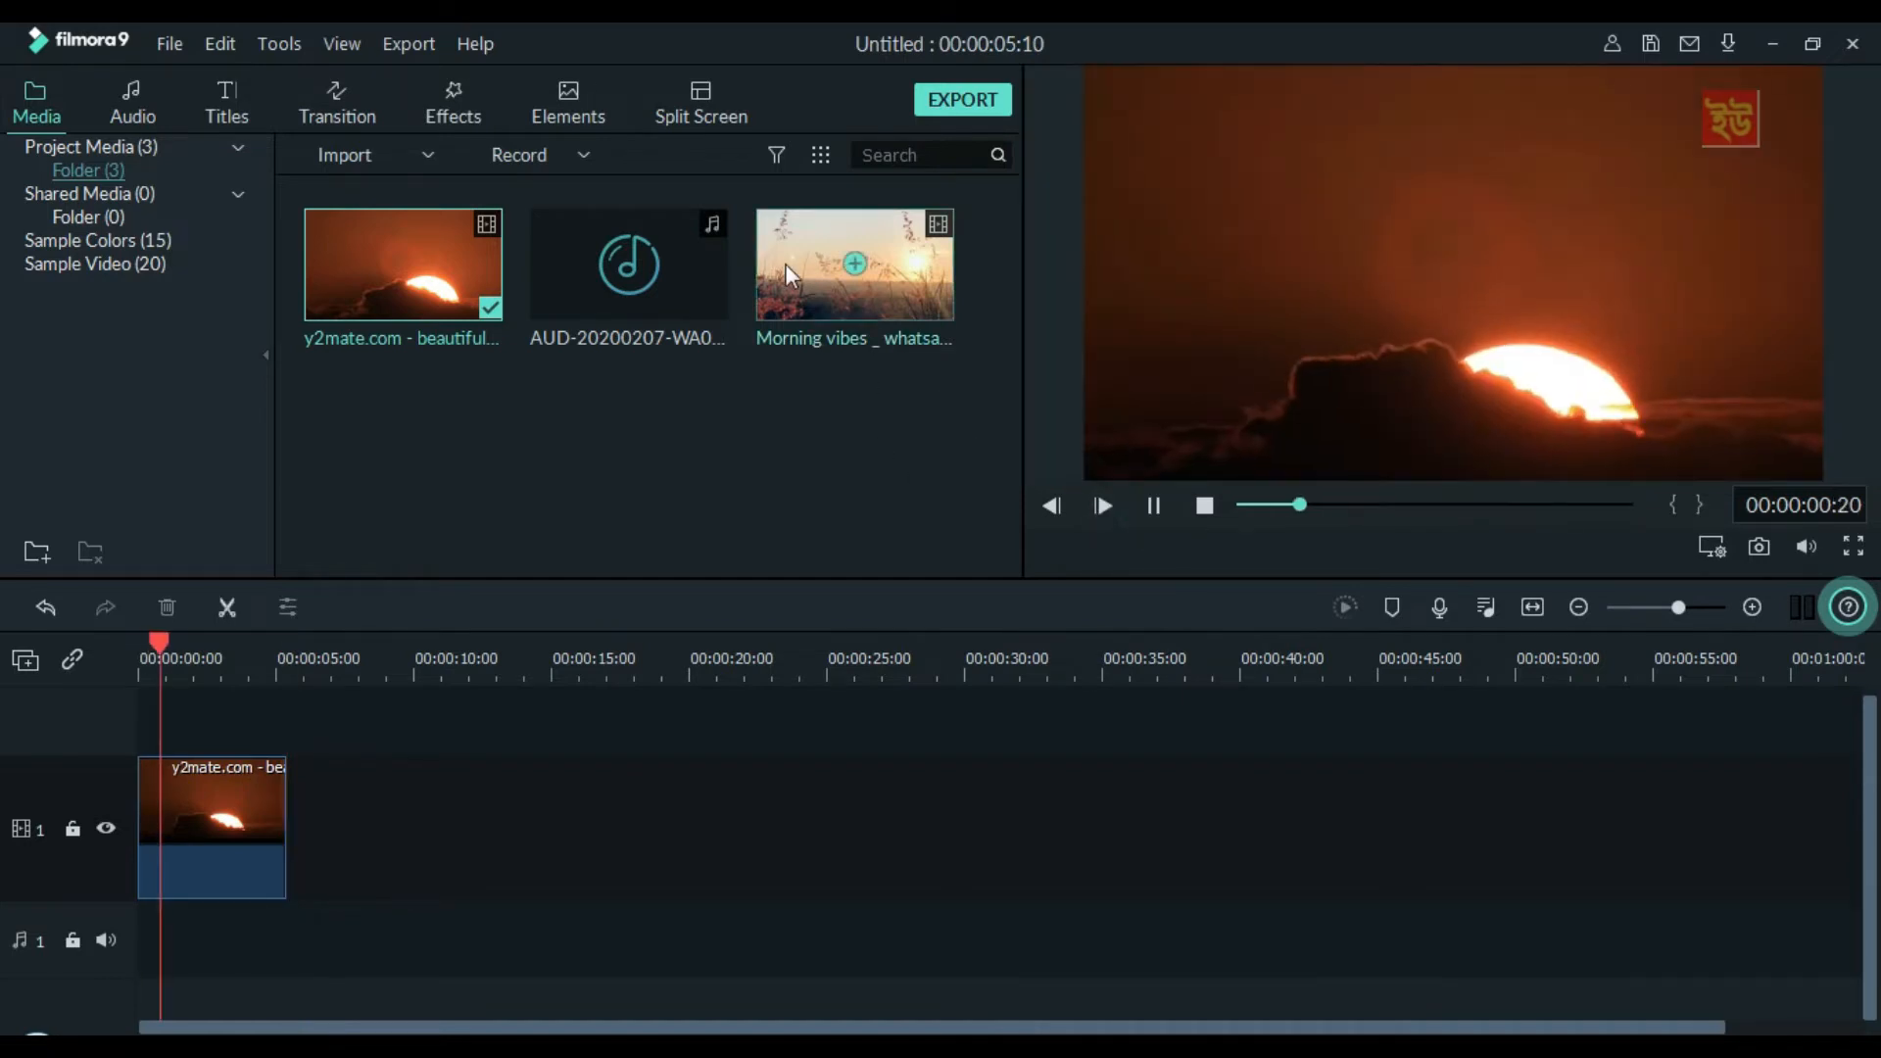
pyautogui.press('space')
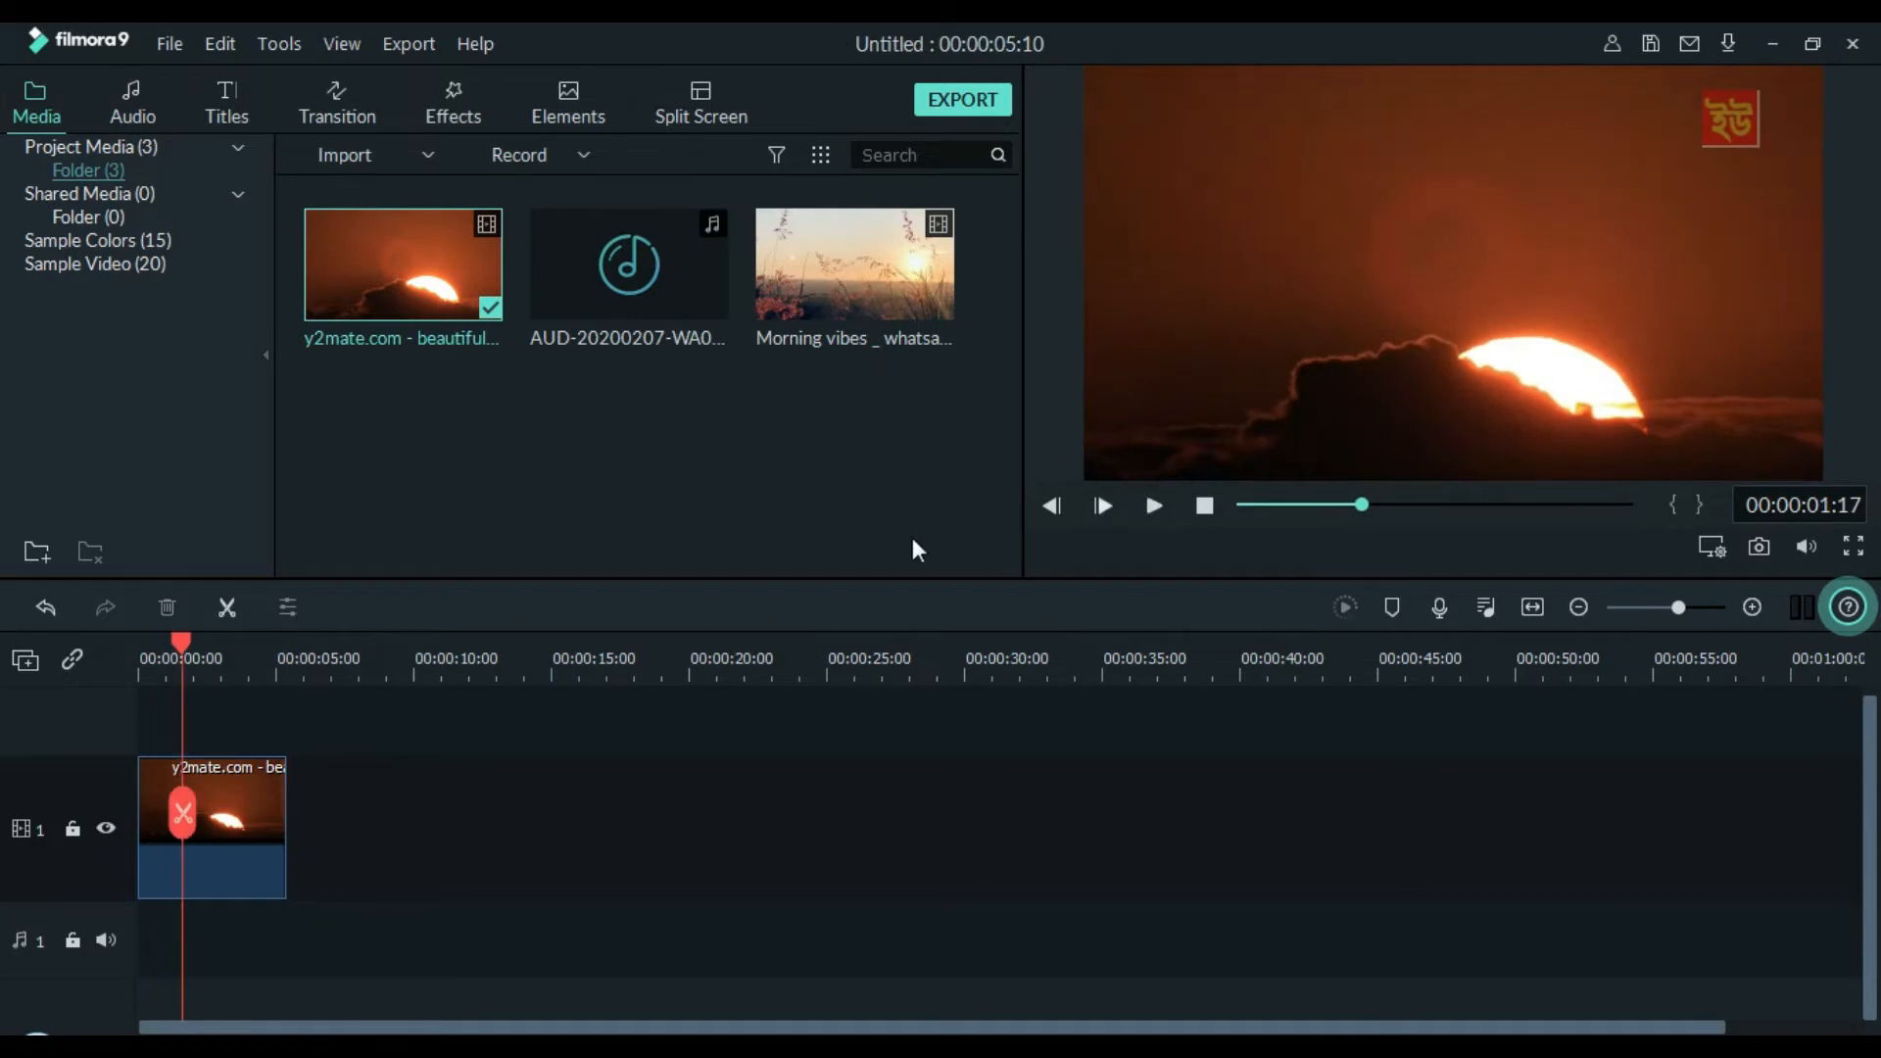
# Place the AUD-20200207-WA0025 audio at the start of audio track 1 and preview it with the sunrise clip from the beginning
pyautogui.moveTo(627, 275); pyautogui.dragTo(120, 900)
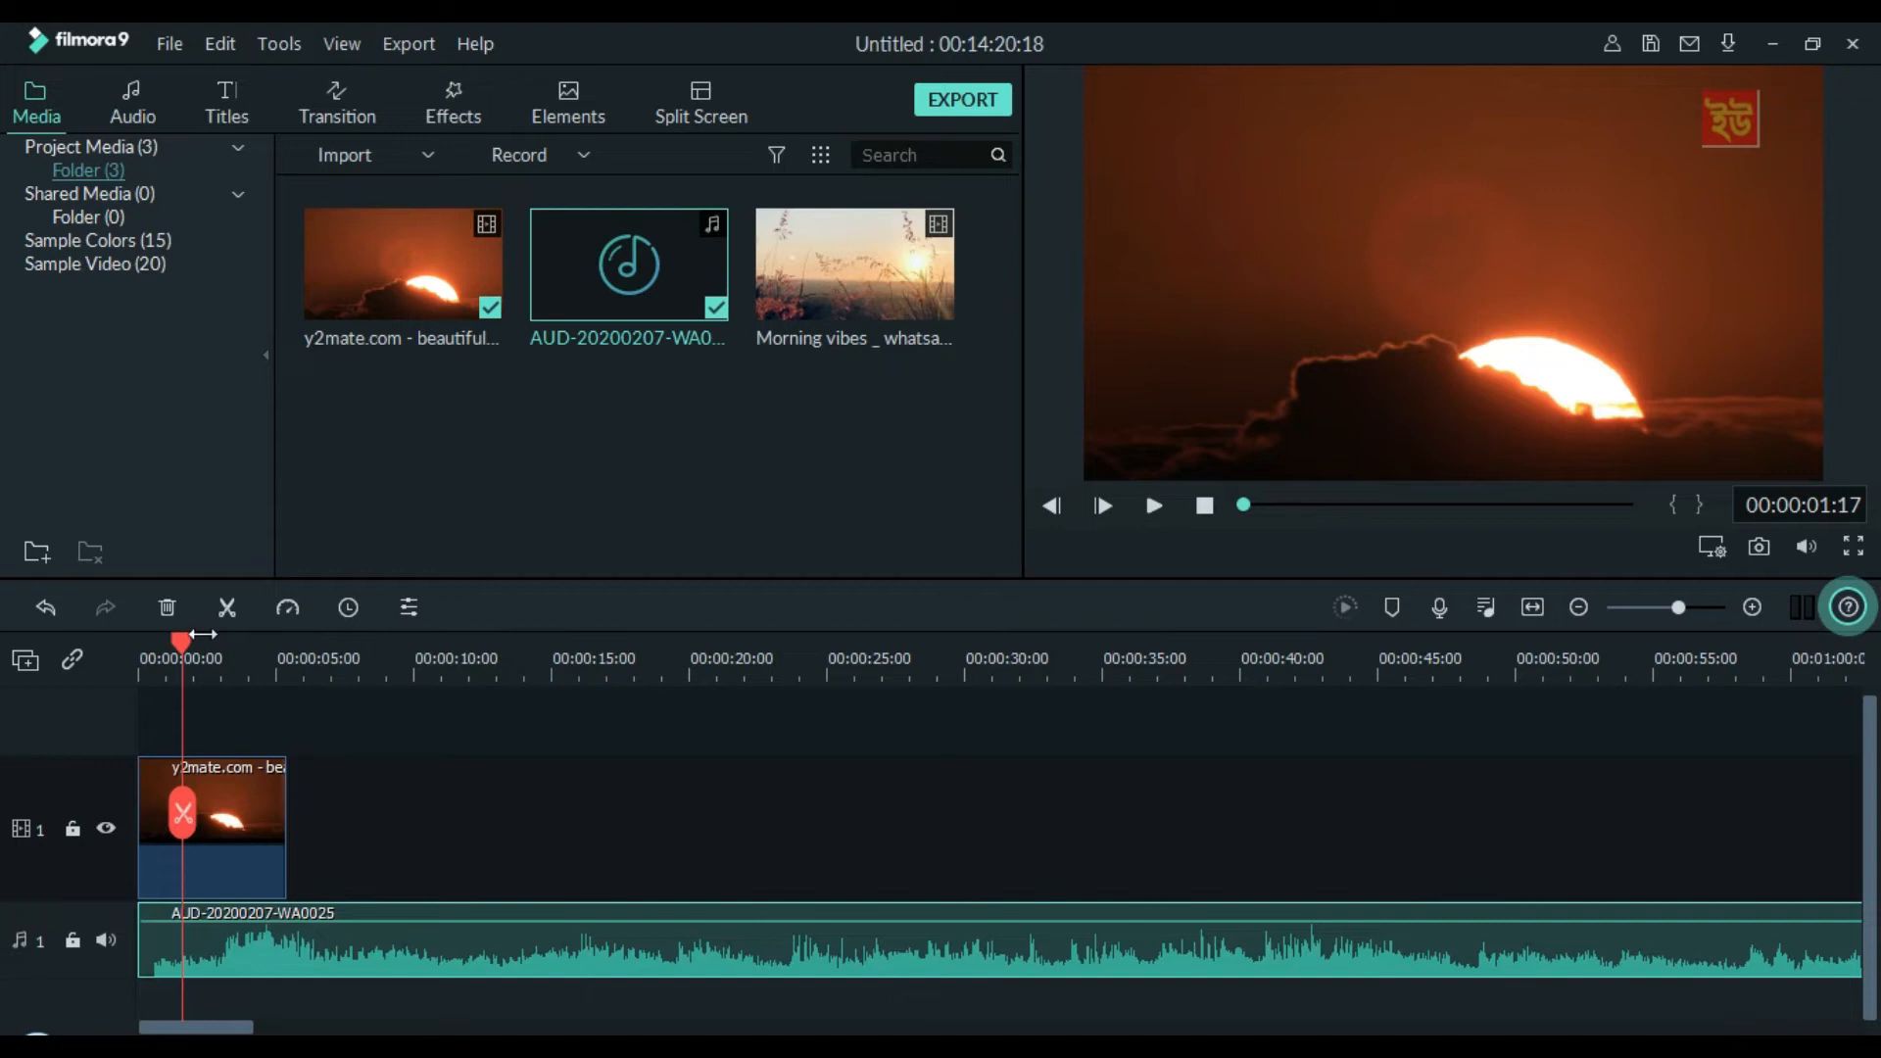
pyautogui.moveTo(178, 654); pyautogui.dragTo(15, 655)
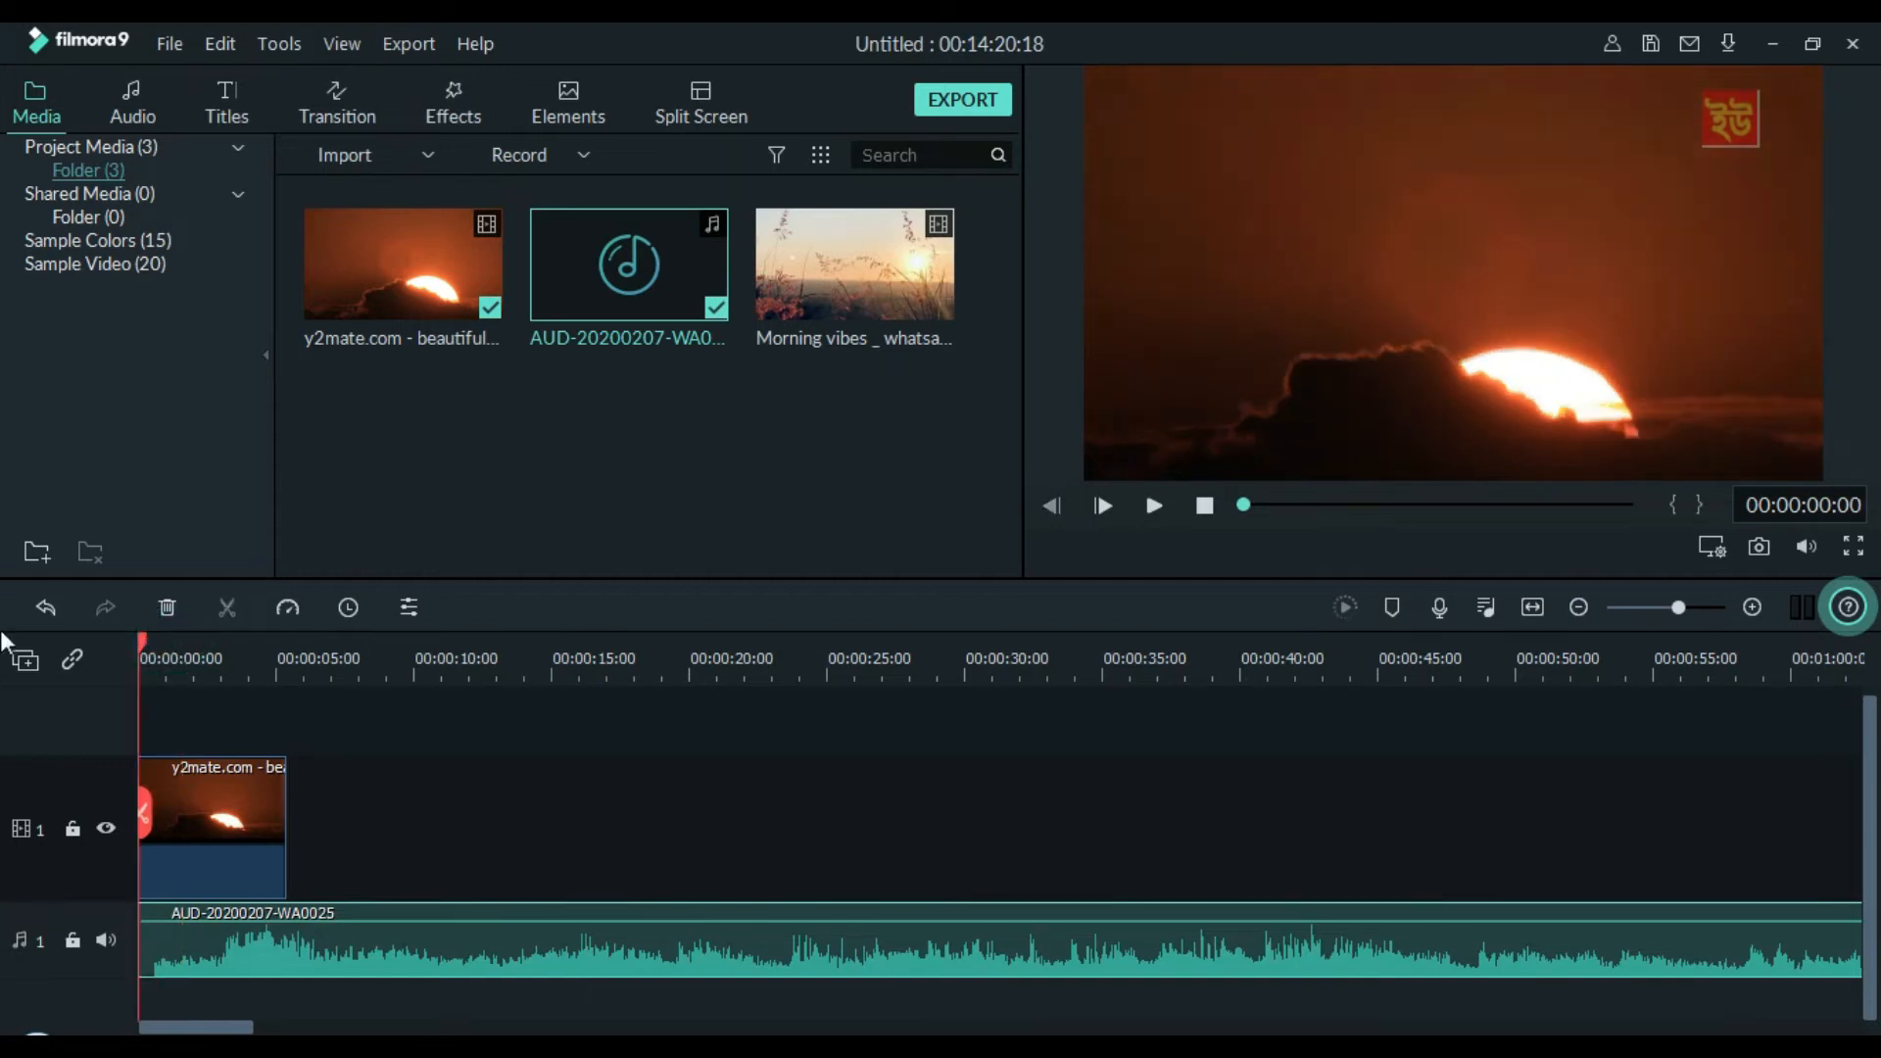
pyautogui.press('space')
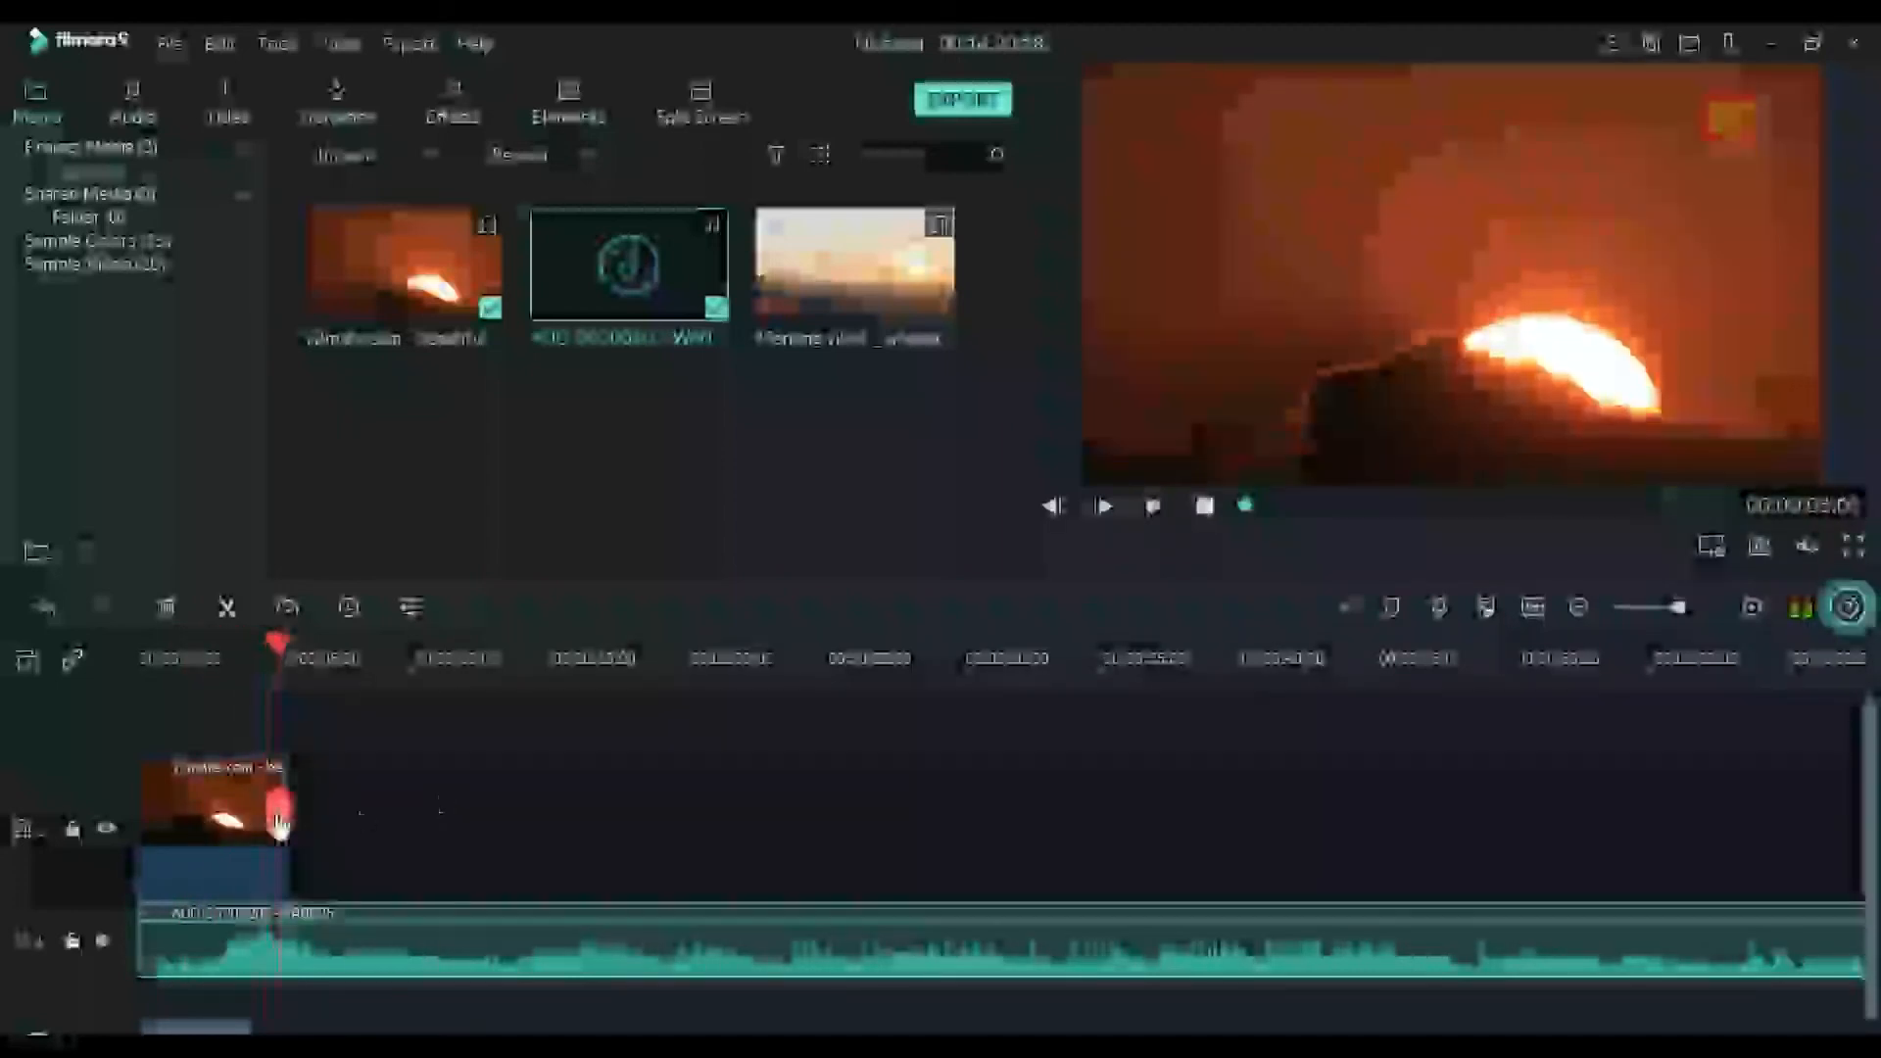
pyautogui.moveTo(278, 651); pyautogui.dragTo(1, 692)
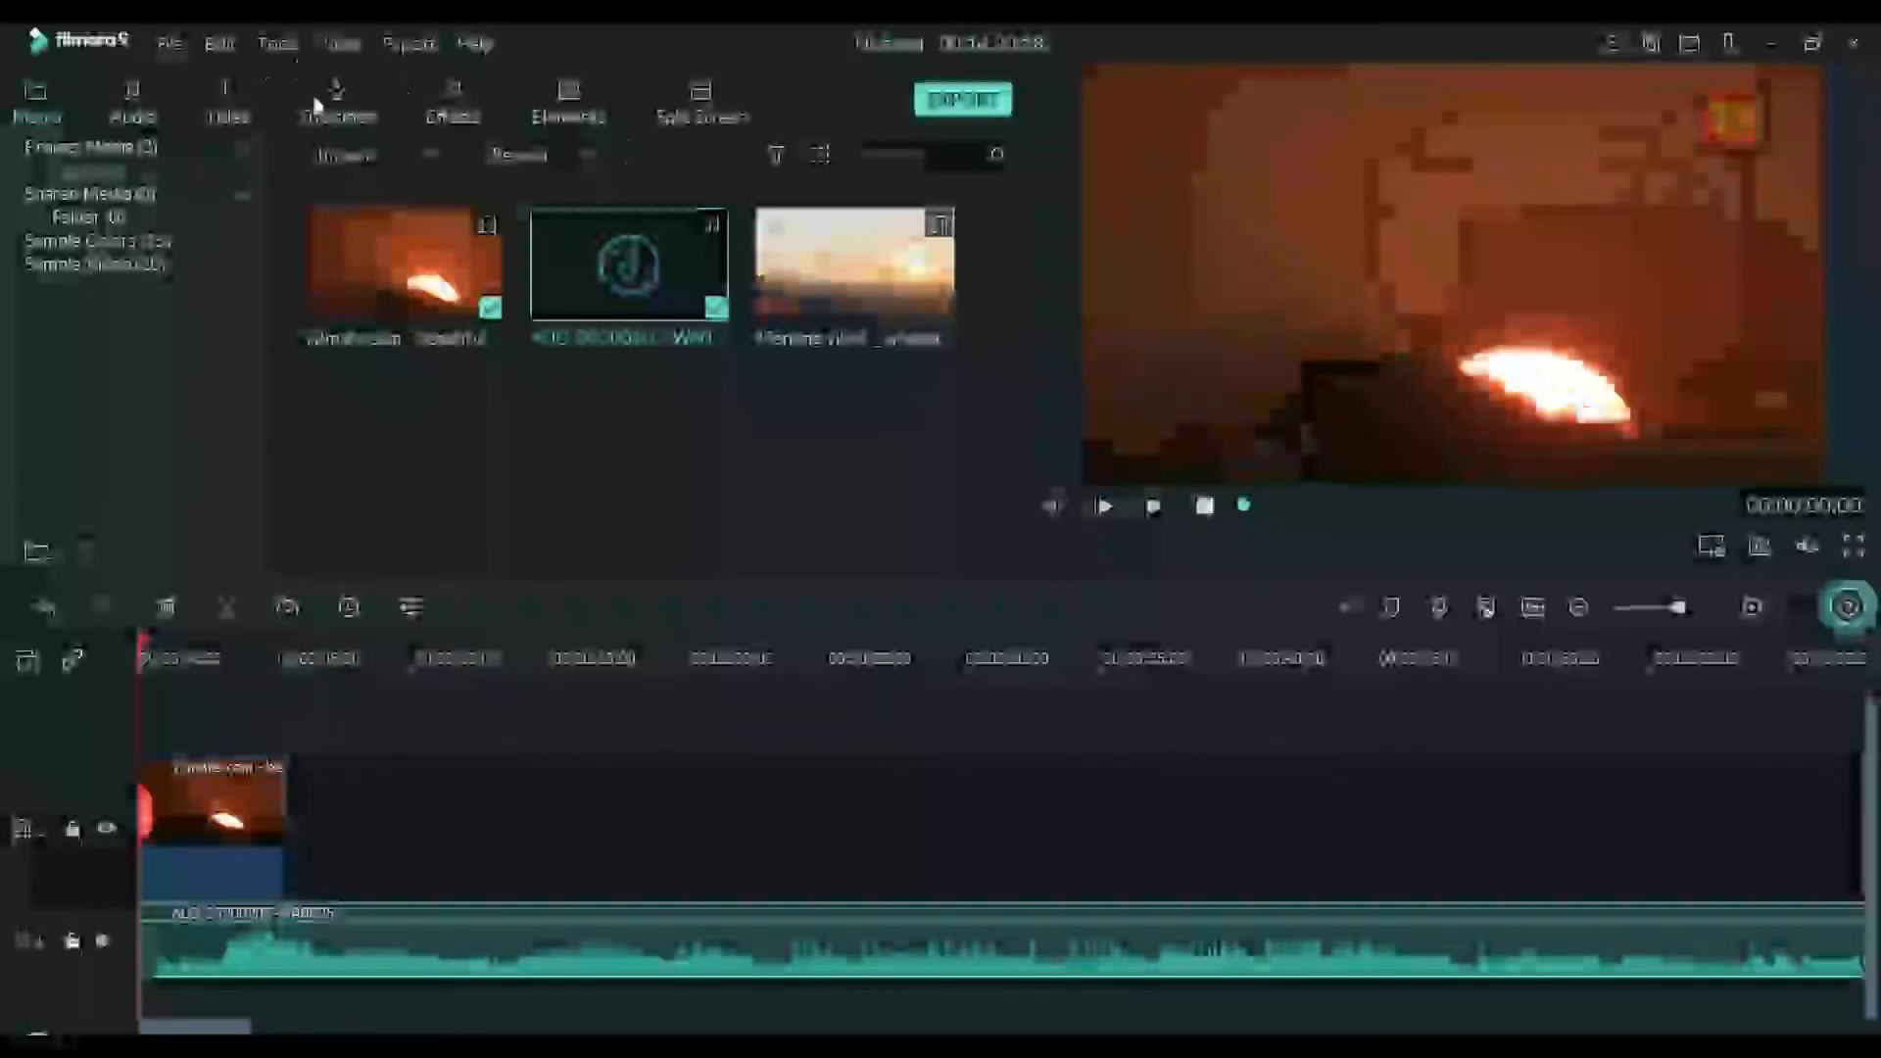
# Apply the Dissolve transition to the start of the sunrise clip and preview it
pyautogui.click(318, 103)
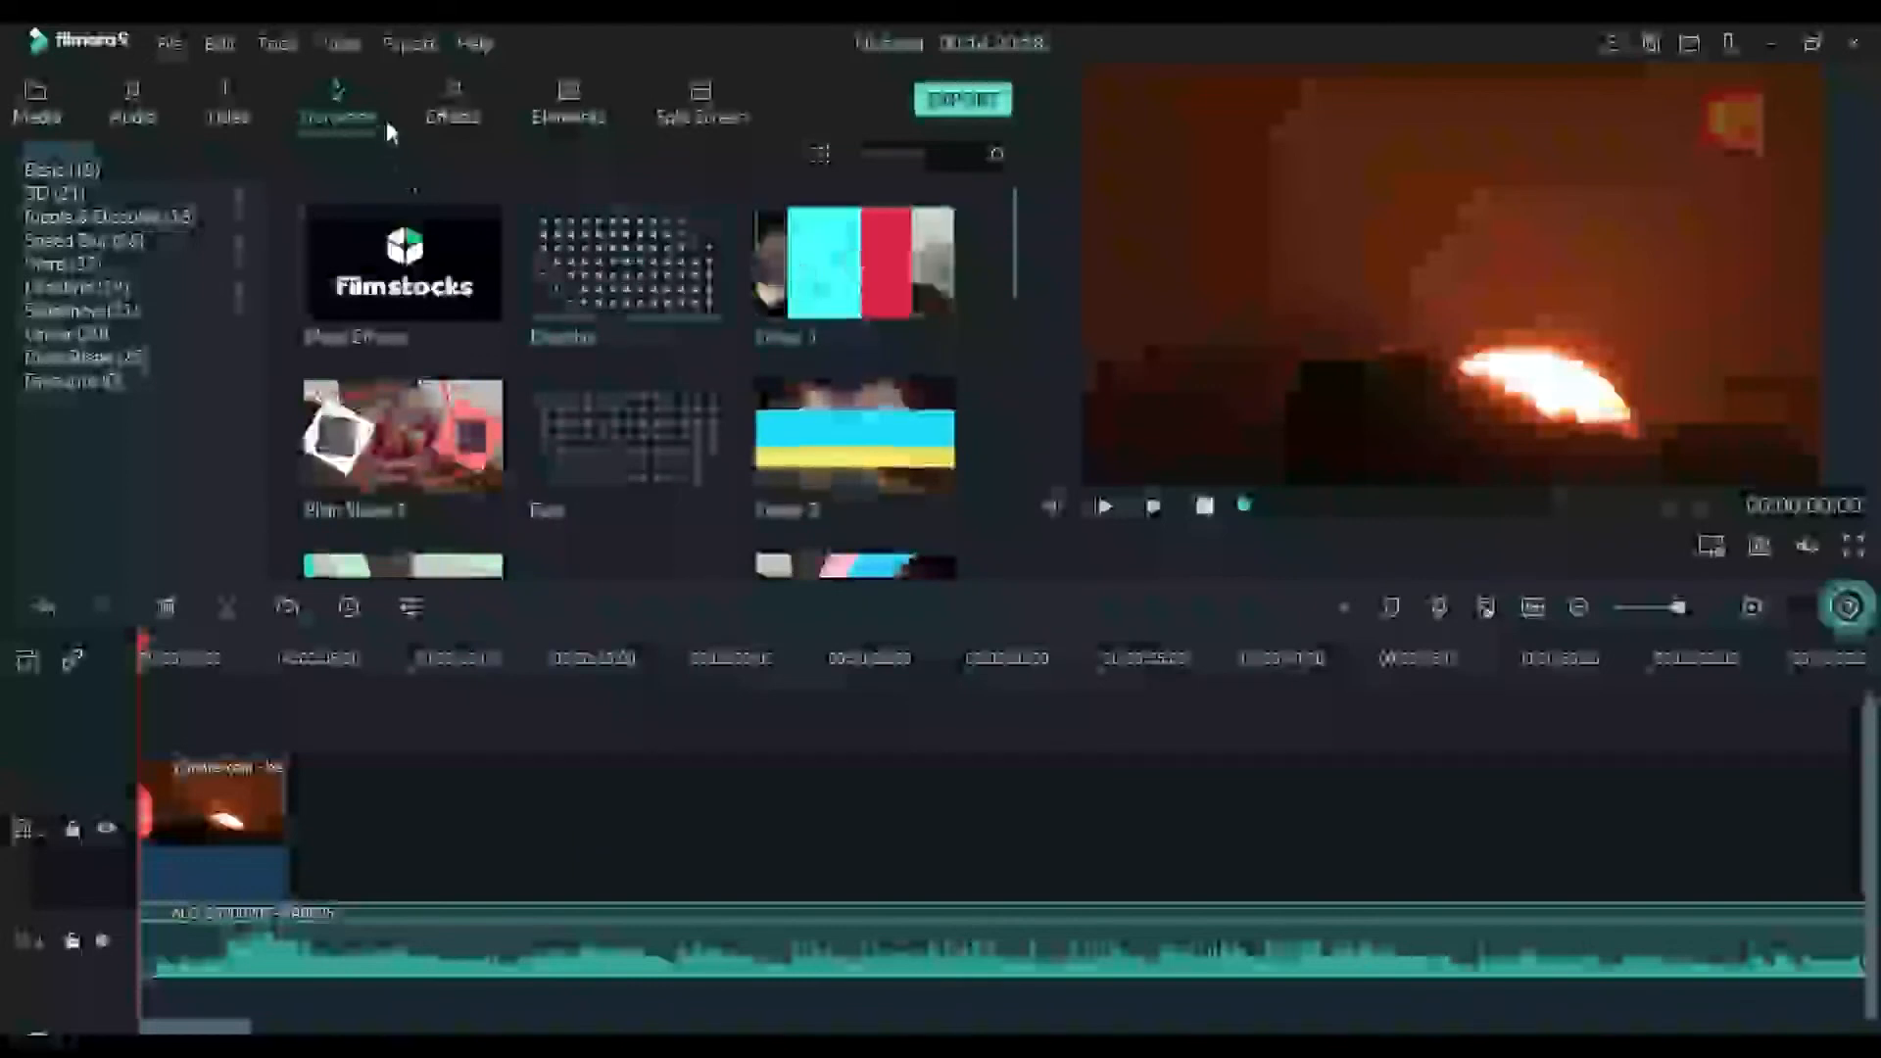
pyautogui.click(454, 110)
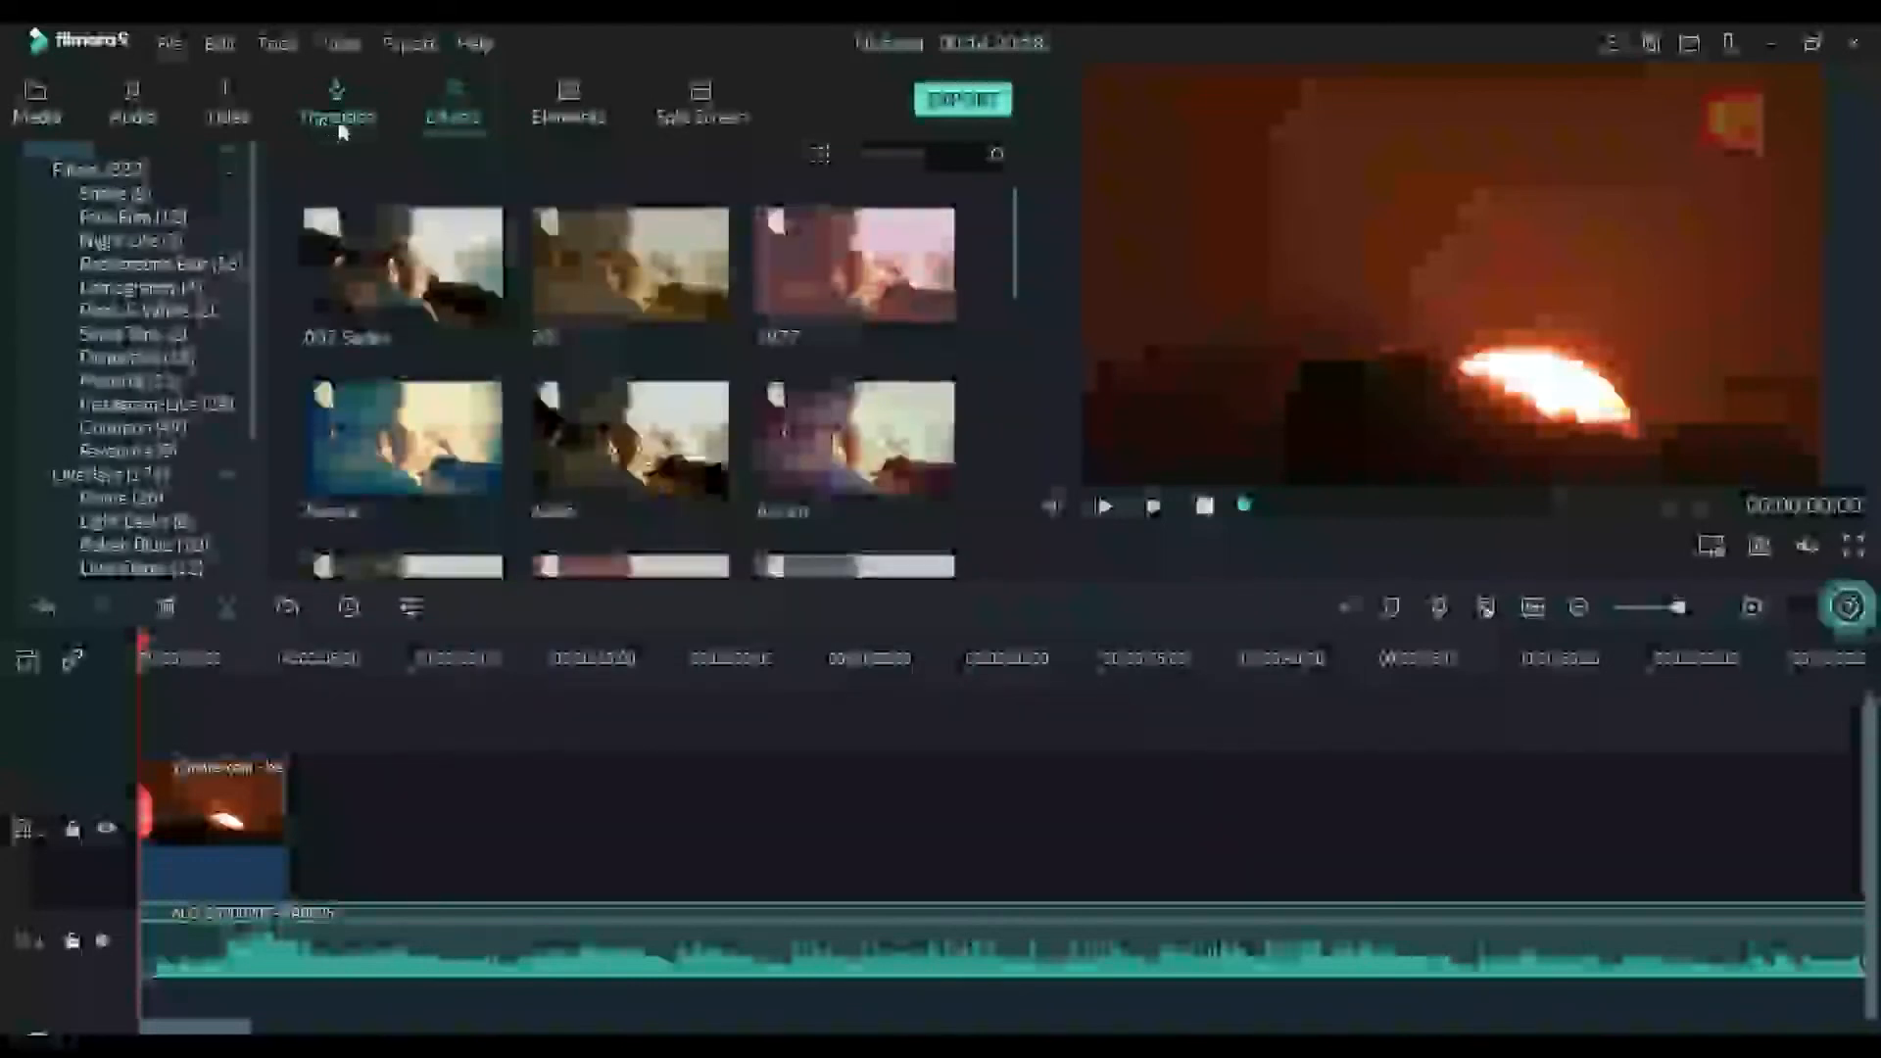
pyautogui.click(339, 108)
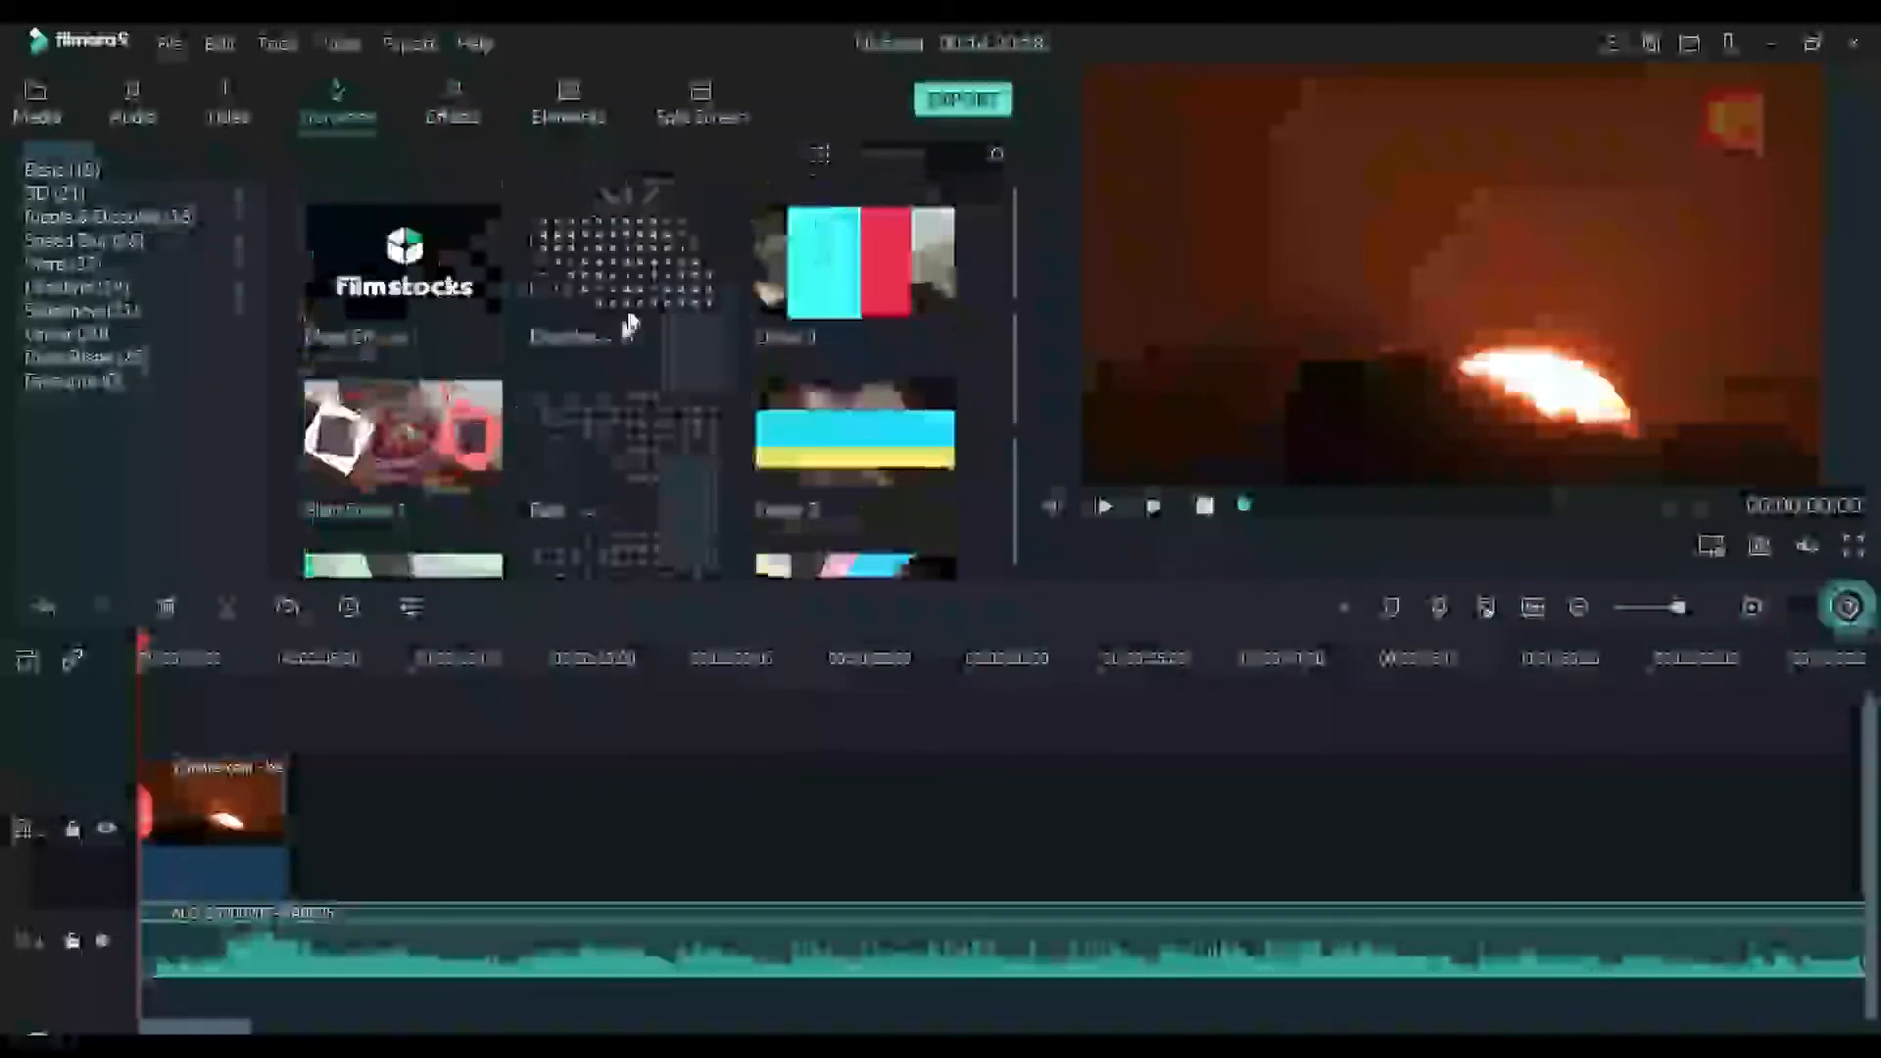
pyautogui.click(659, 260)
pyautogui.moveTo(373, 616); pyautogui.dragTo(195, 843)
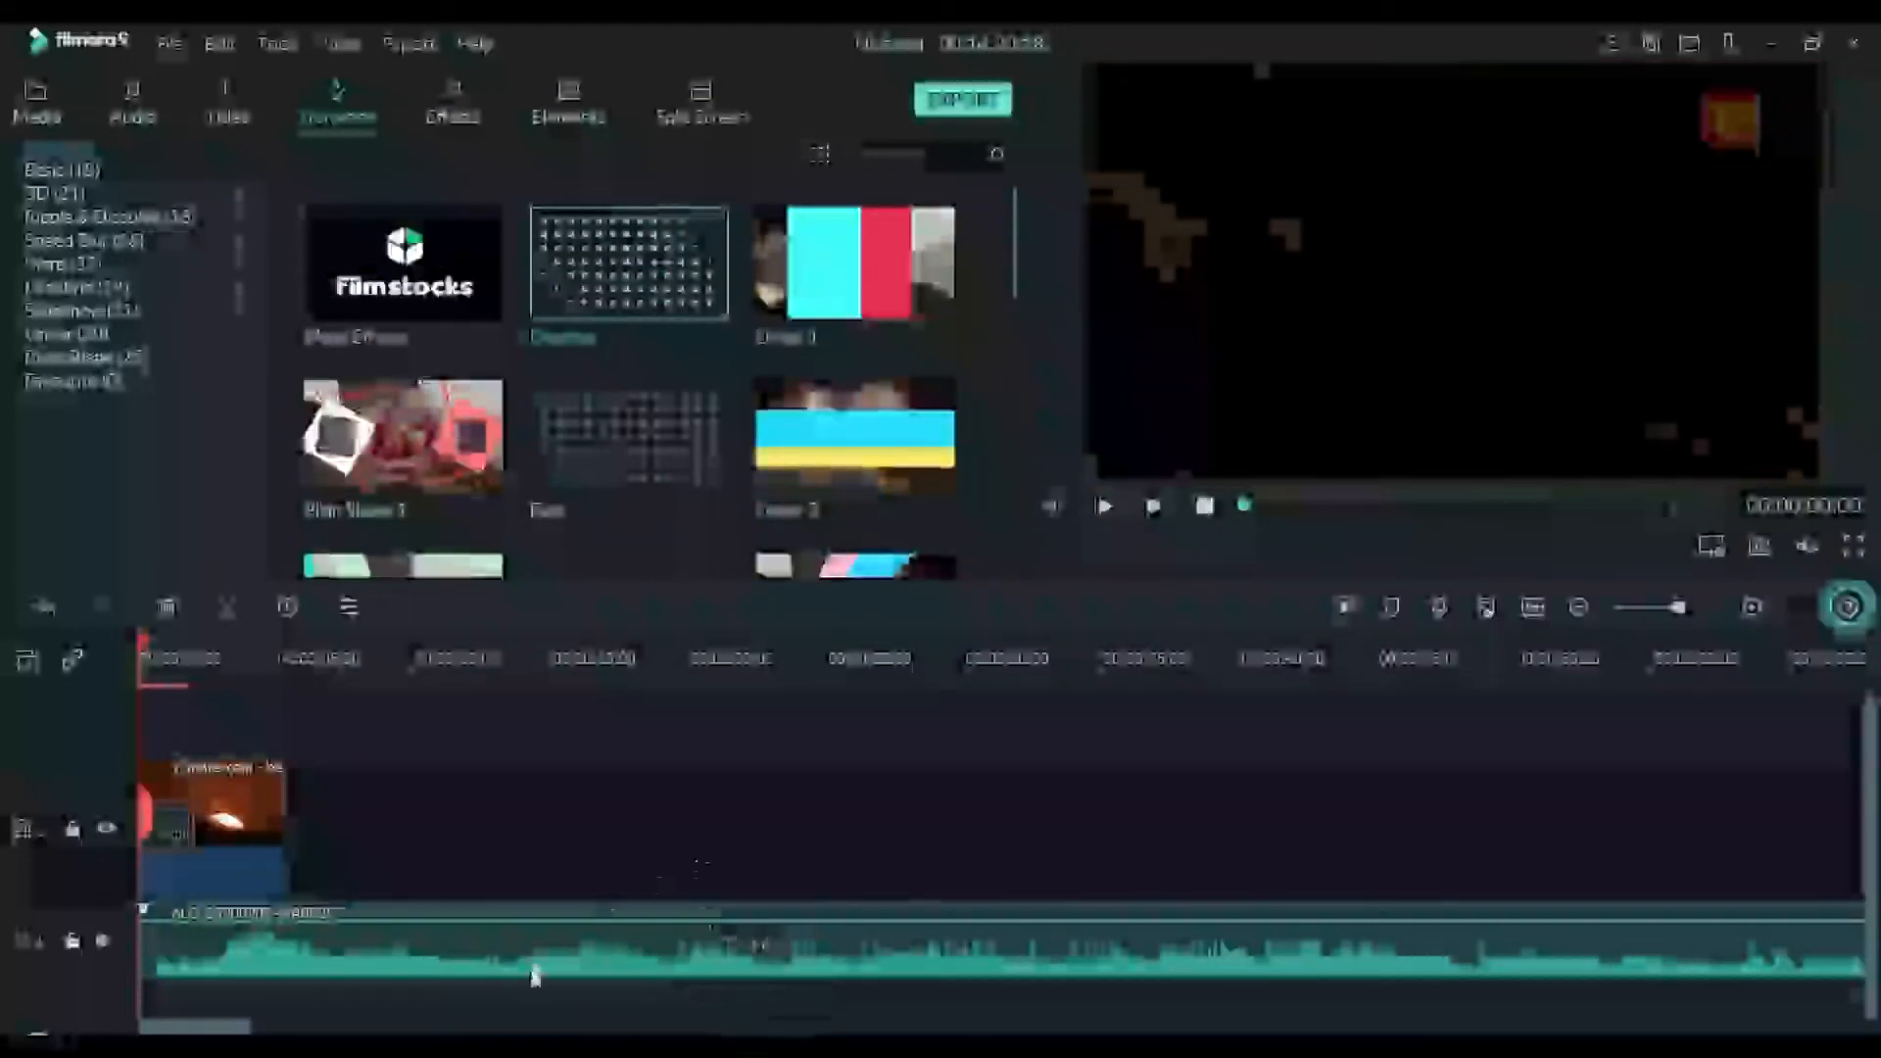
pyautogui.press('space')
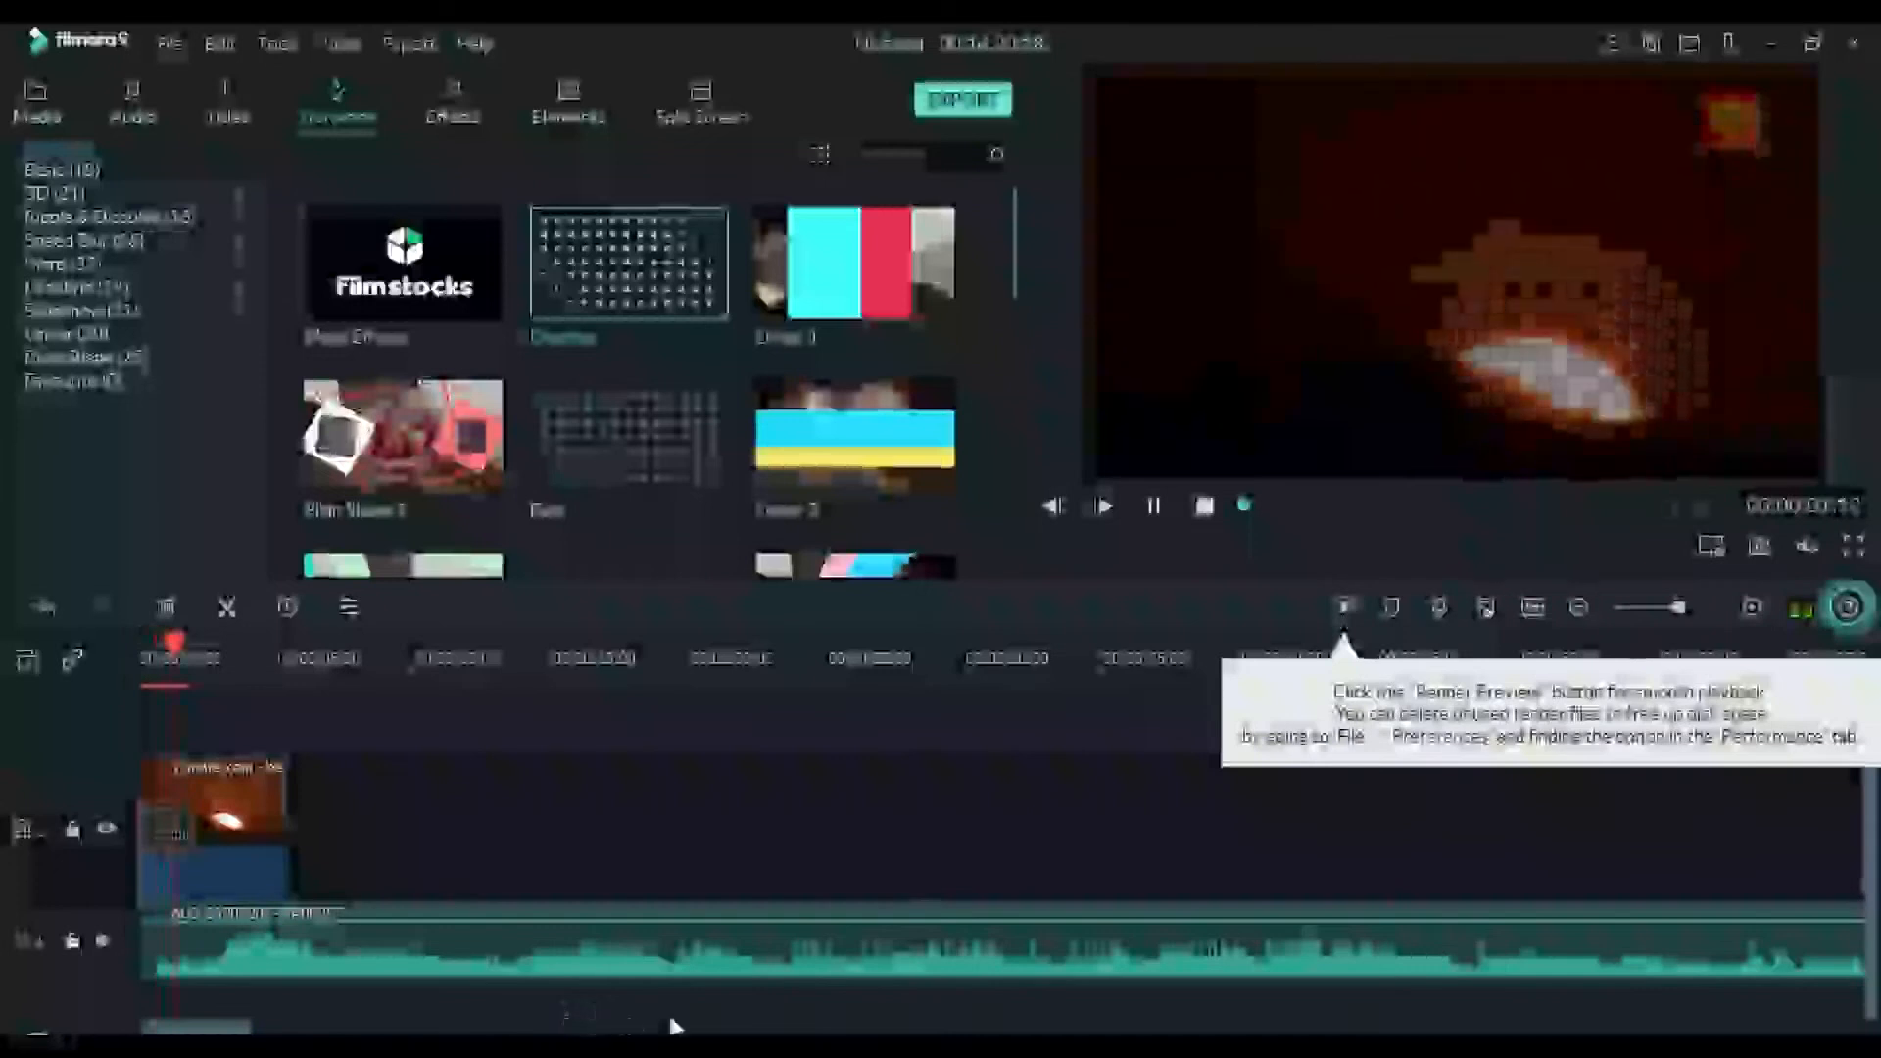
pyautogui.press('space')
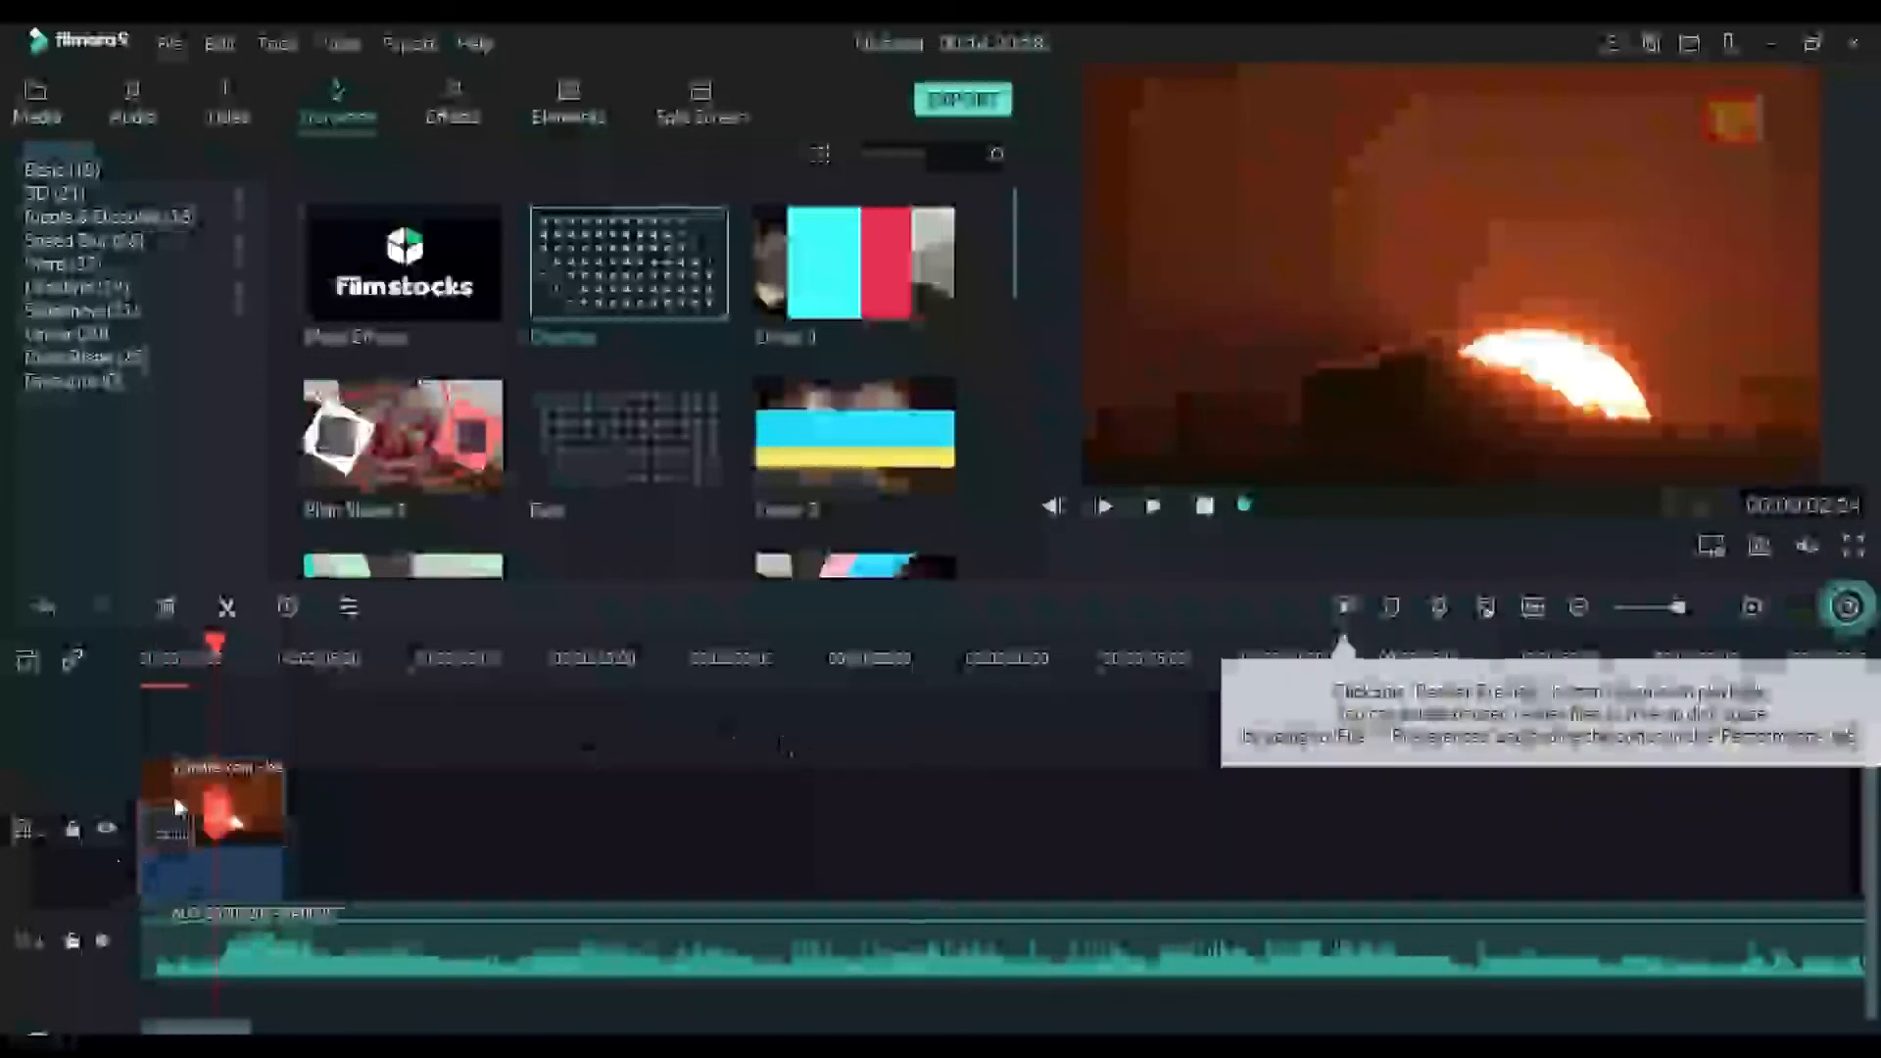
# Delete the Dissolve transition from the sunrise clip and play the opening without it for comparison
pyautogui.press('Delete')
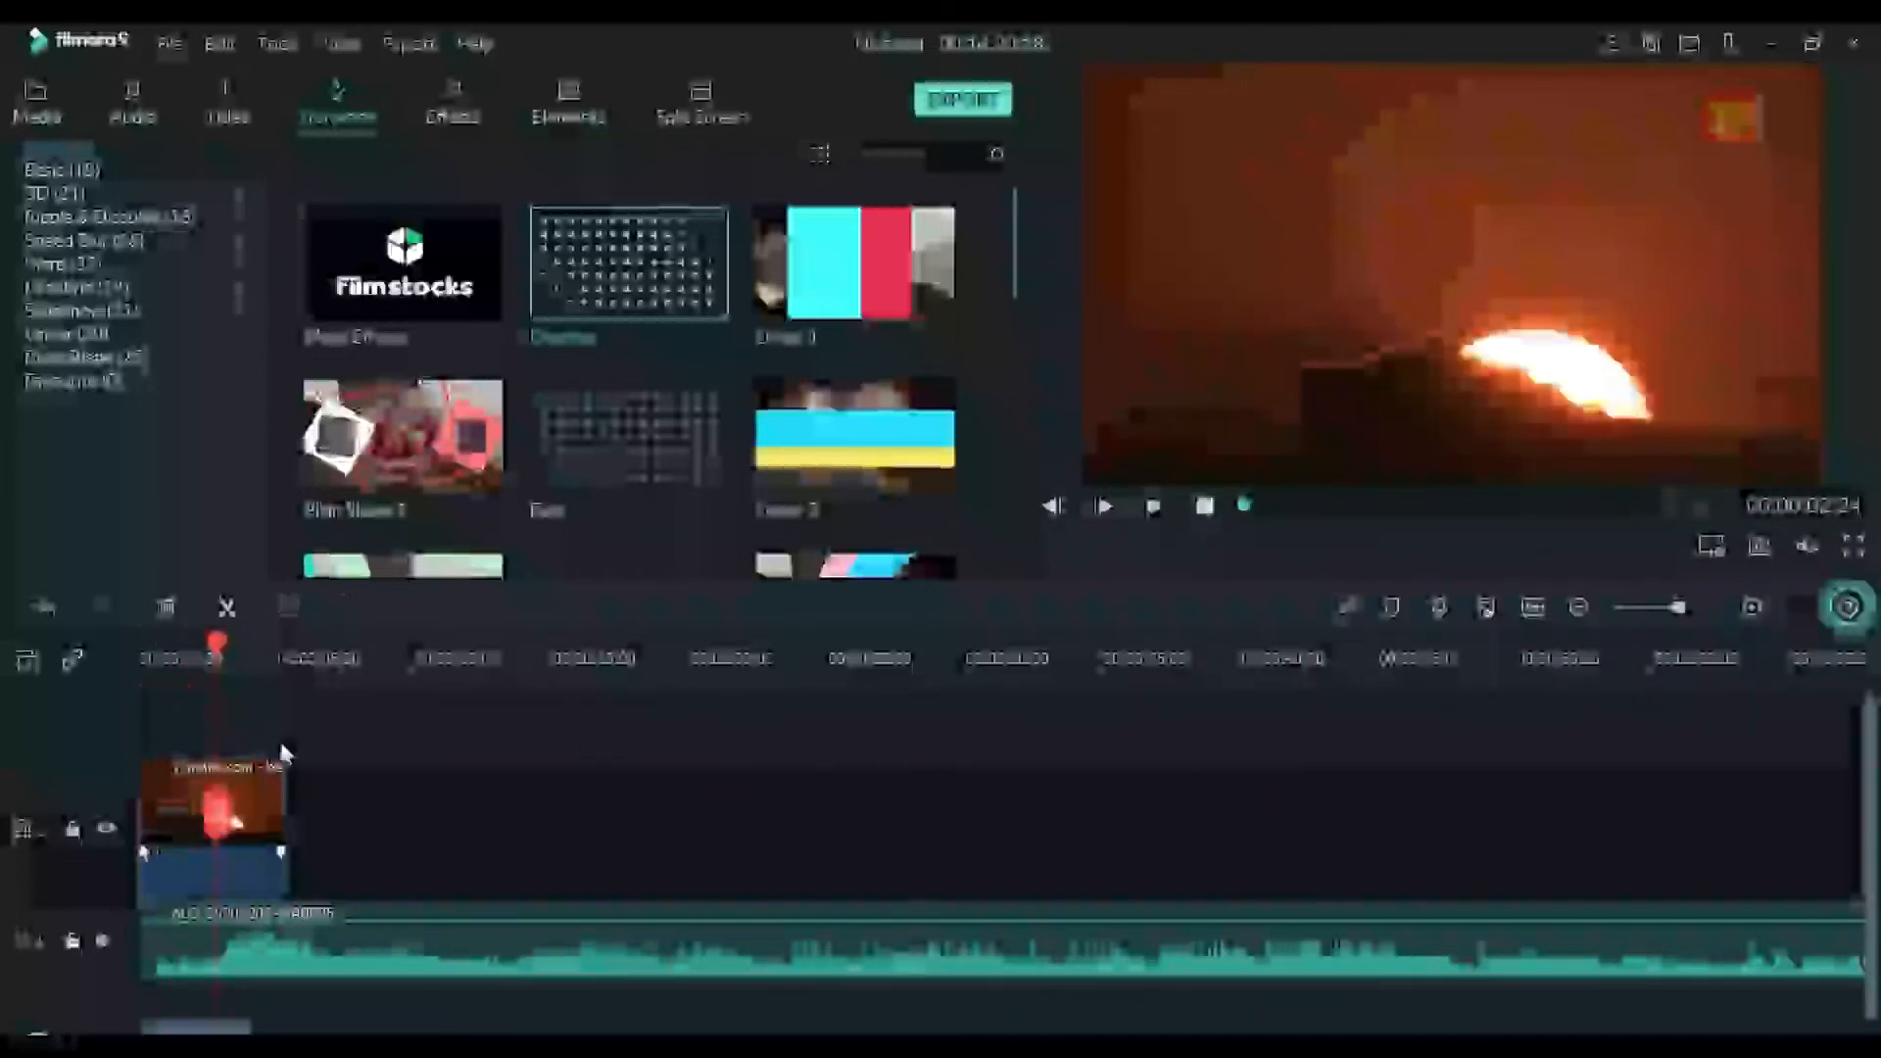
pyautogui.press('space')
pyautogui.press('space')
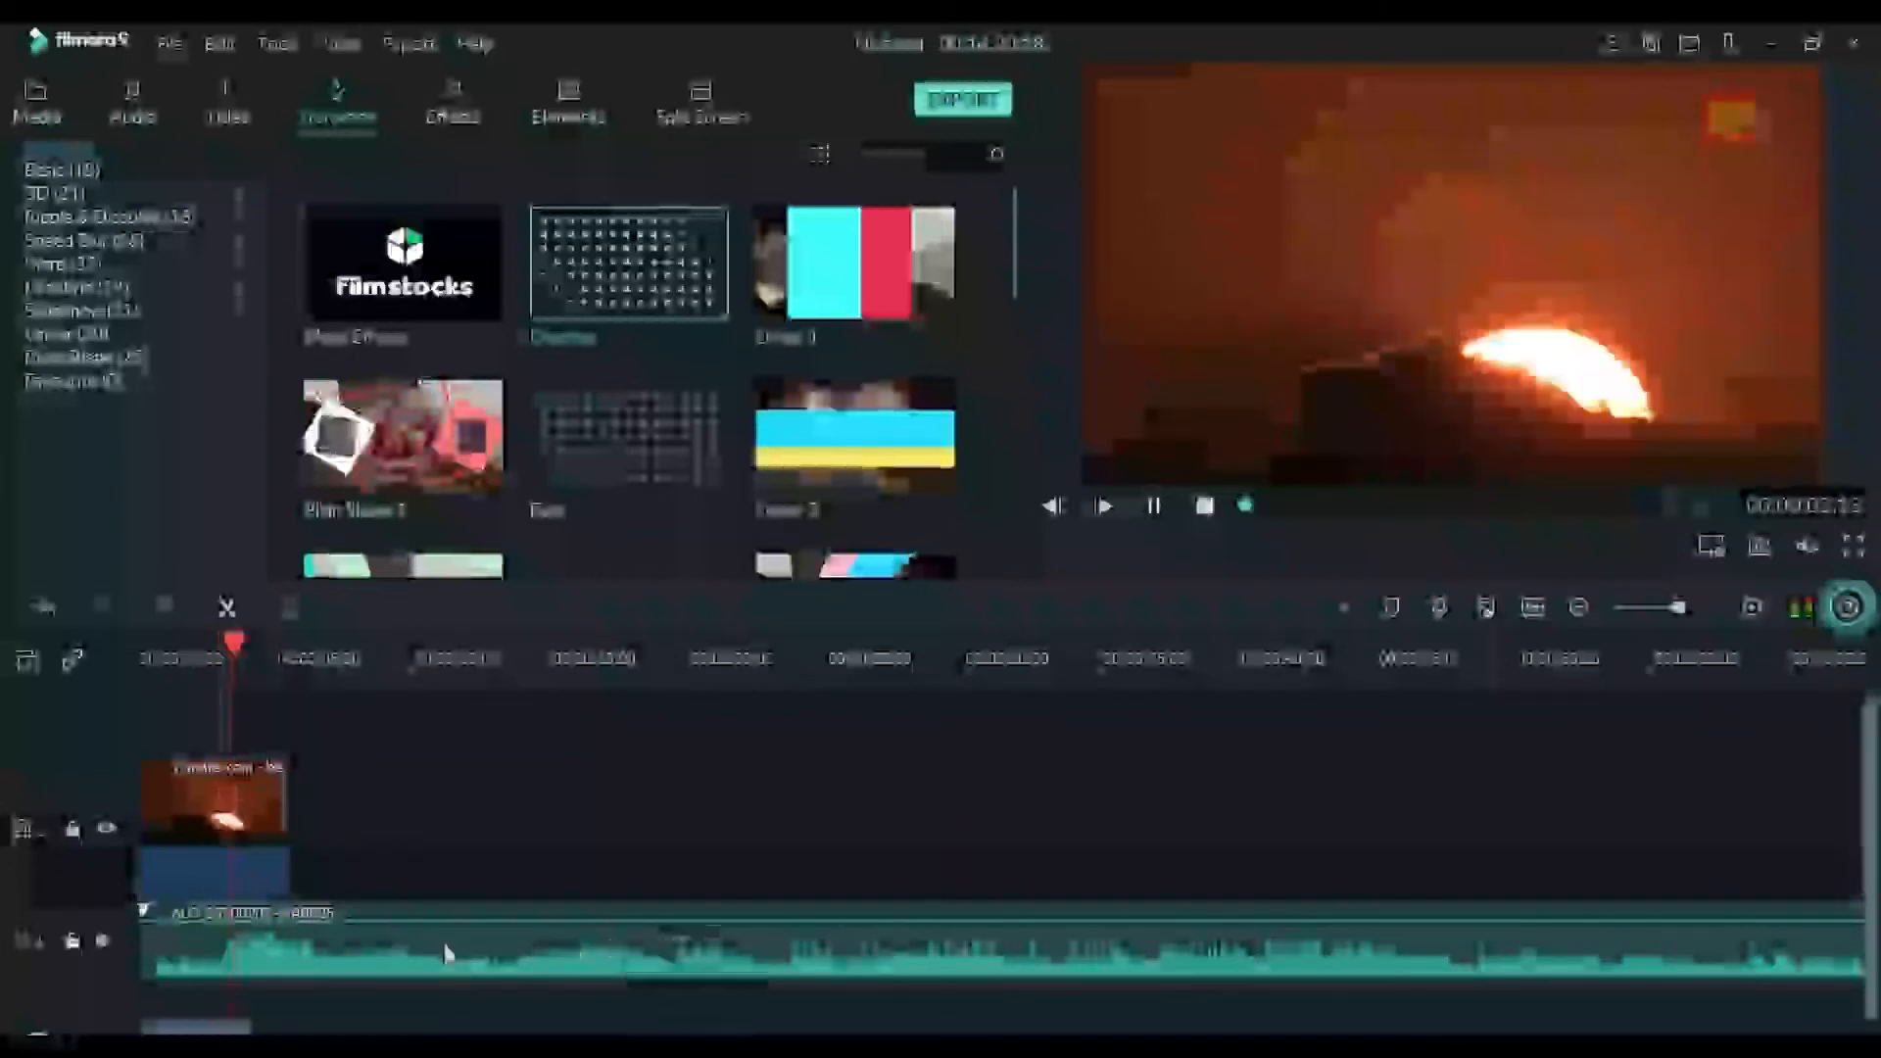
pyautogui.press('space')
pyautogui.moveTo(244, 646); pyautogui.dragTo(5, 648)
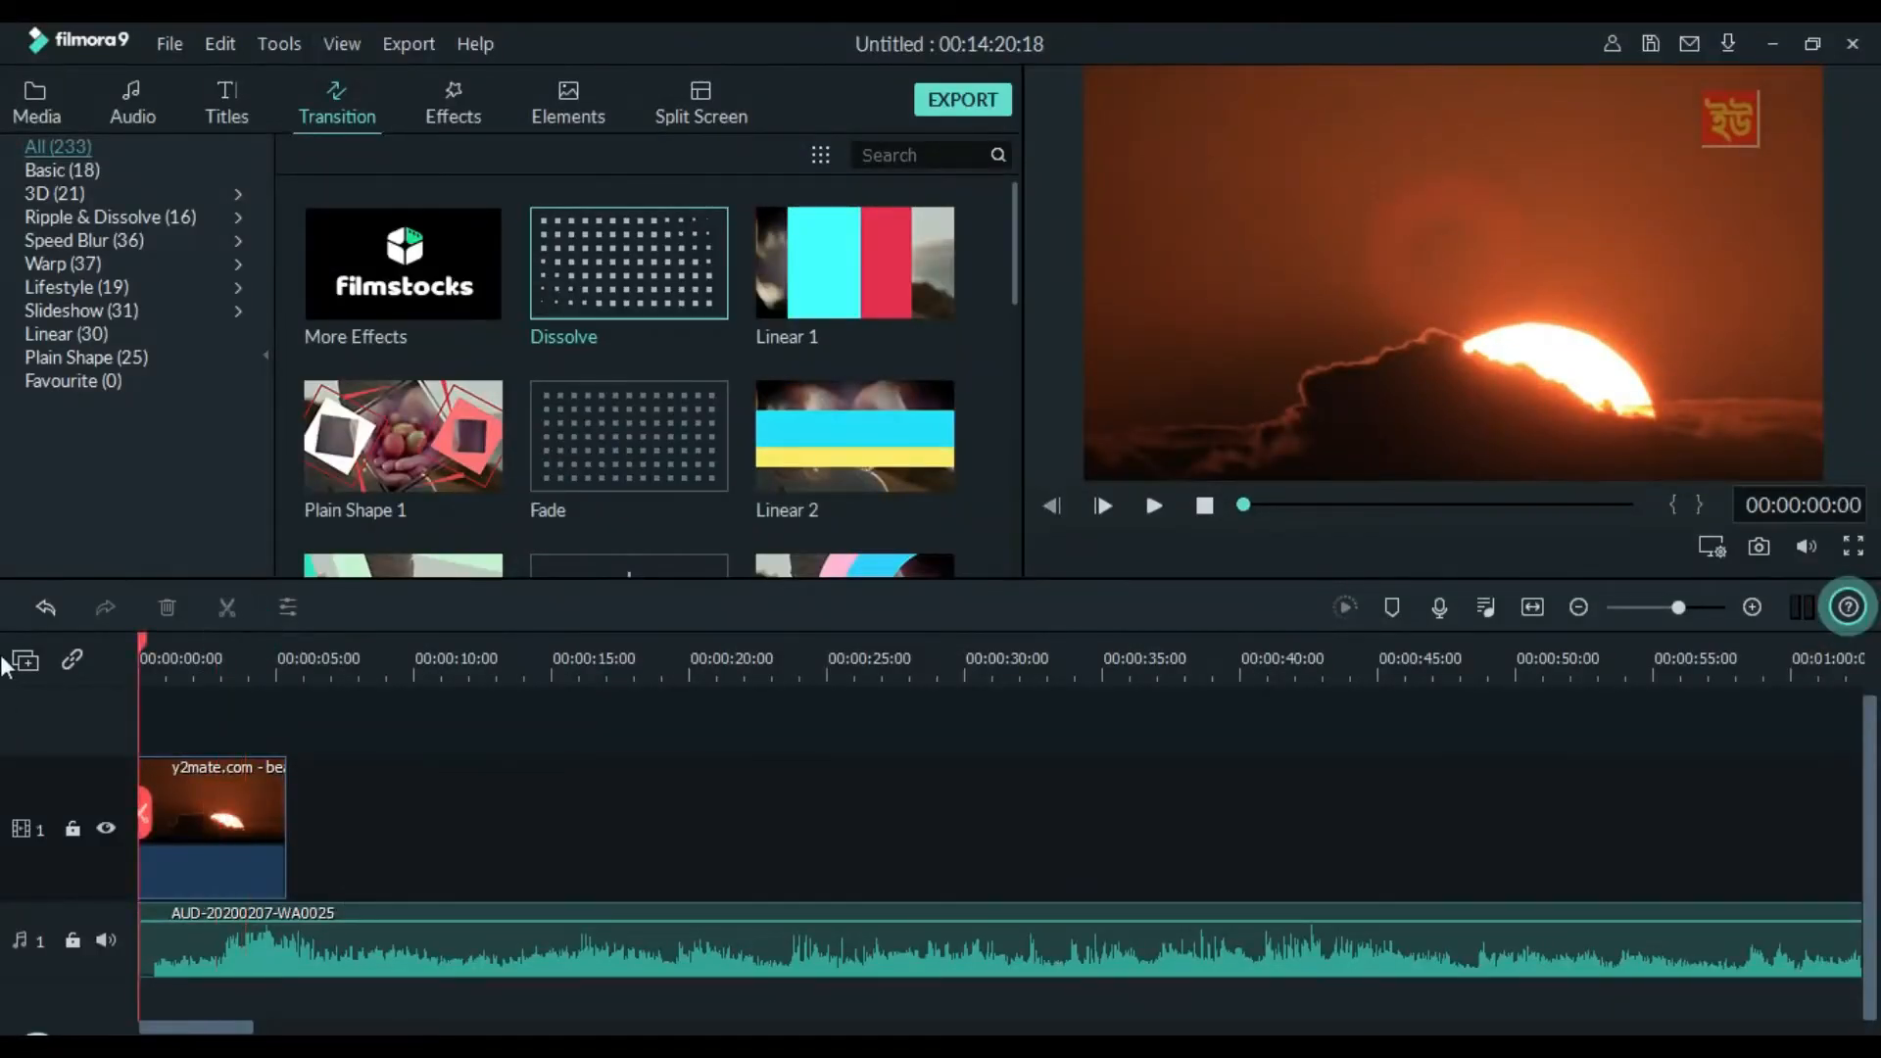
pyautogui.press('space')
pyautogui.press('space')
# Add the Dissolve transition again at the start of the sunrise clip and play the opening from 00:00:00:00
pyautogui.moveTo(637, 293); pyautogui.dragTo(162, 755)
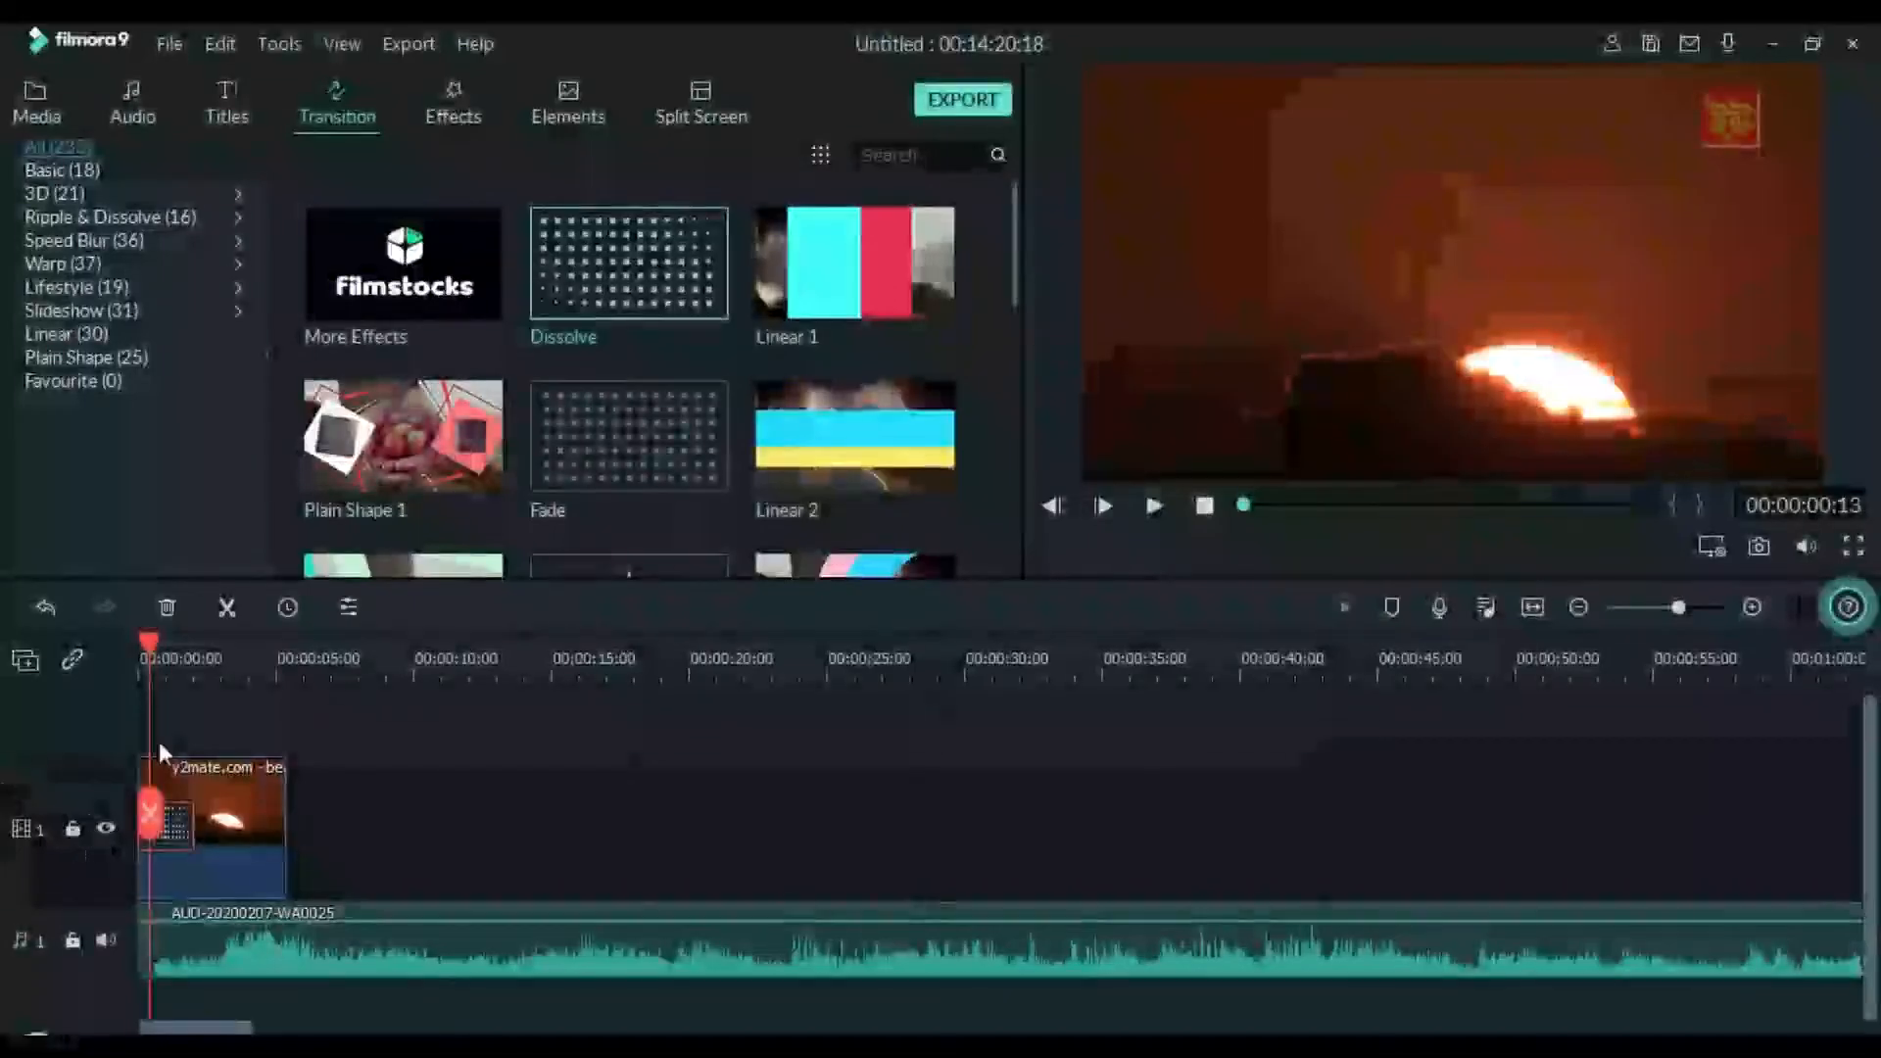
pyautogui.press('space')
pyautogui.press('space')
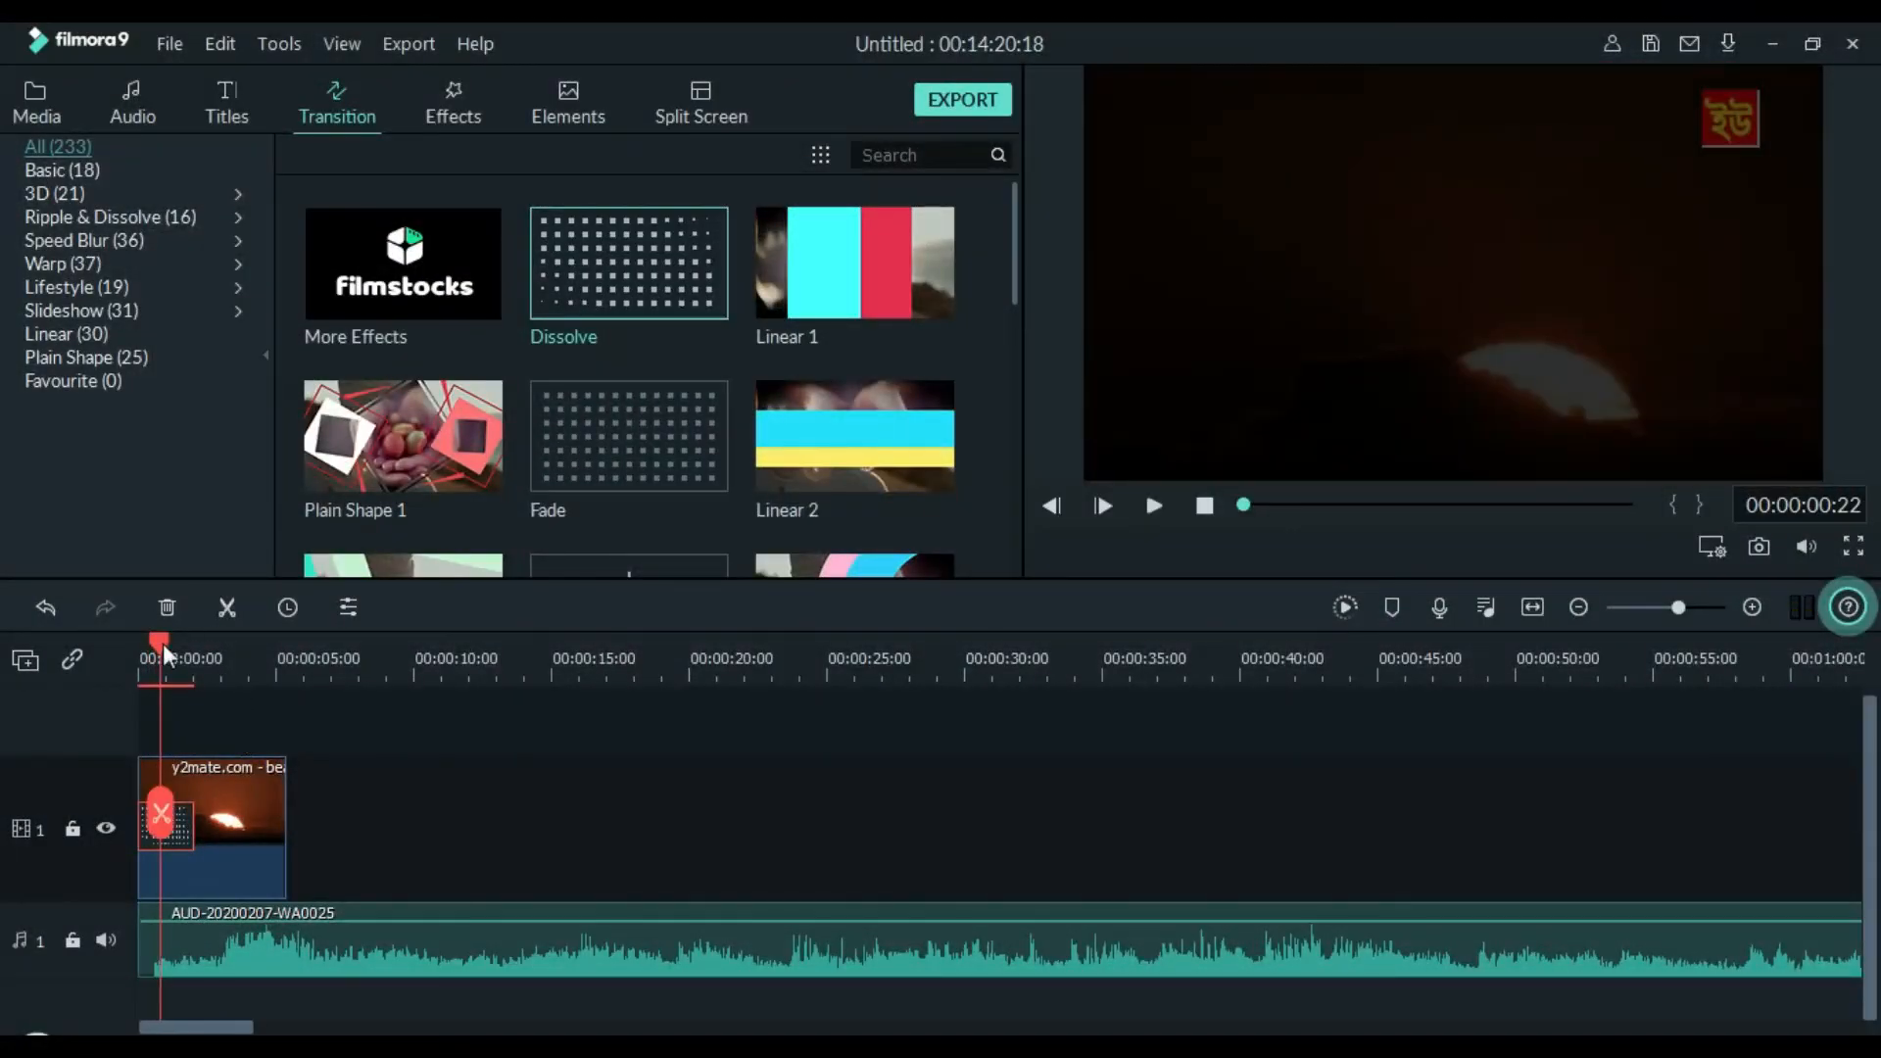
pyautogui.moveTo(162, 644); pyautogui.dragTo(2, 668)
pyautogui.press('space')
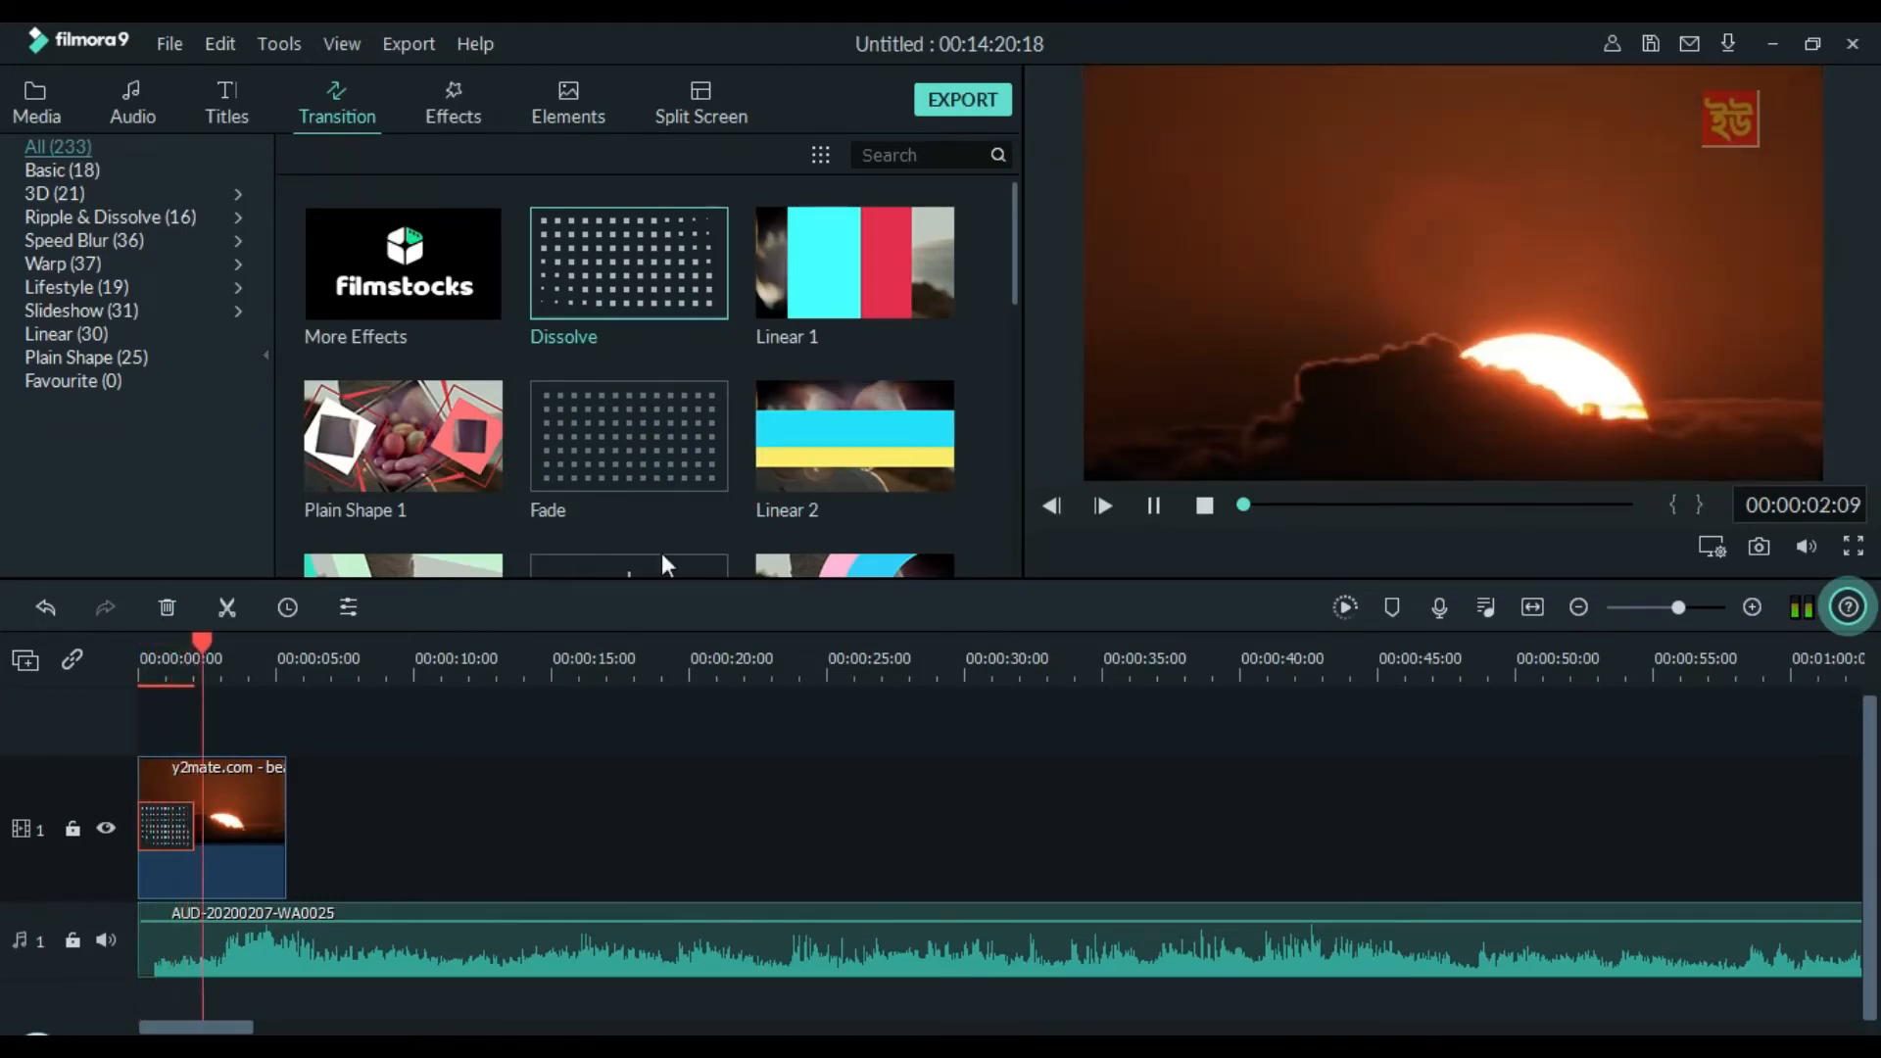
pyautogui.press('space')
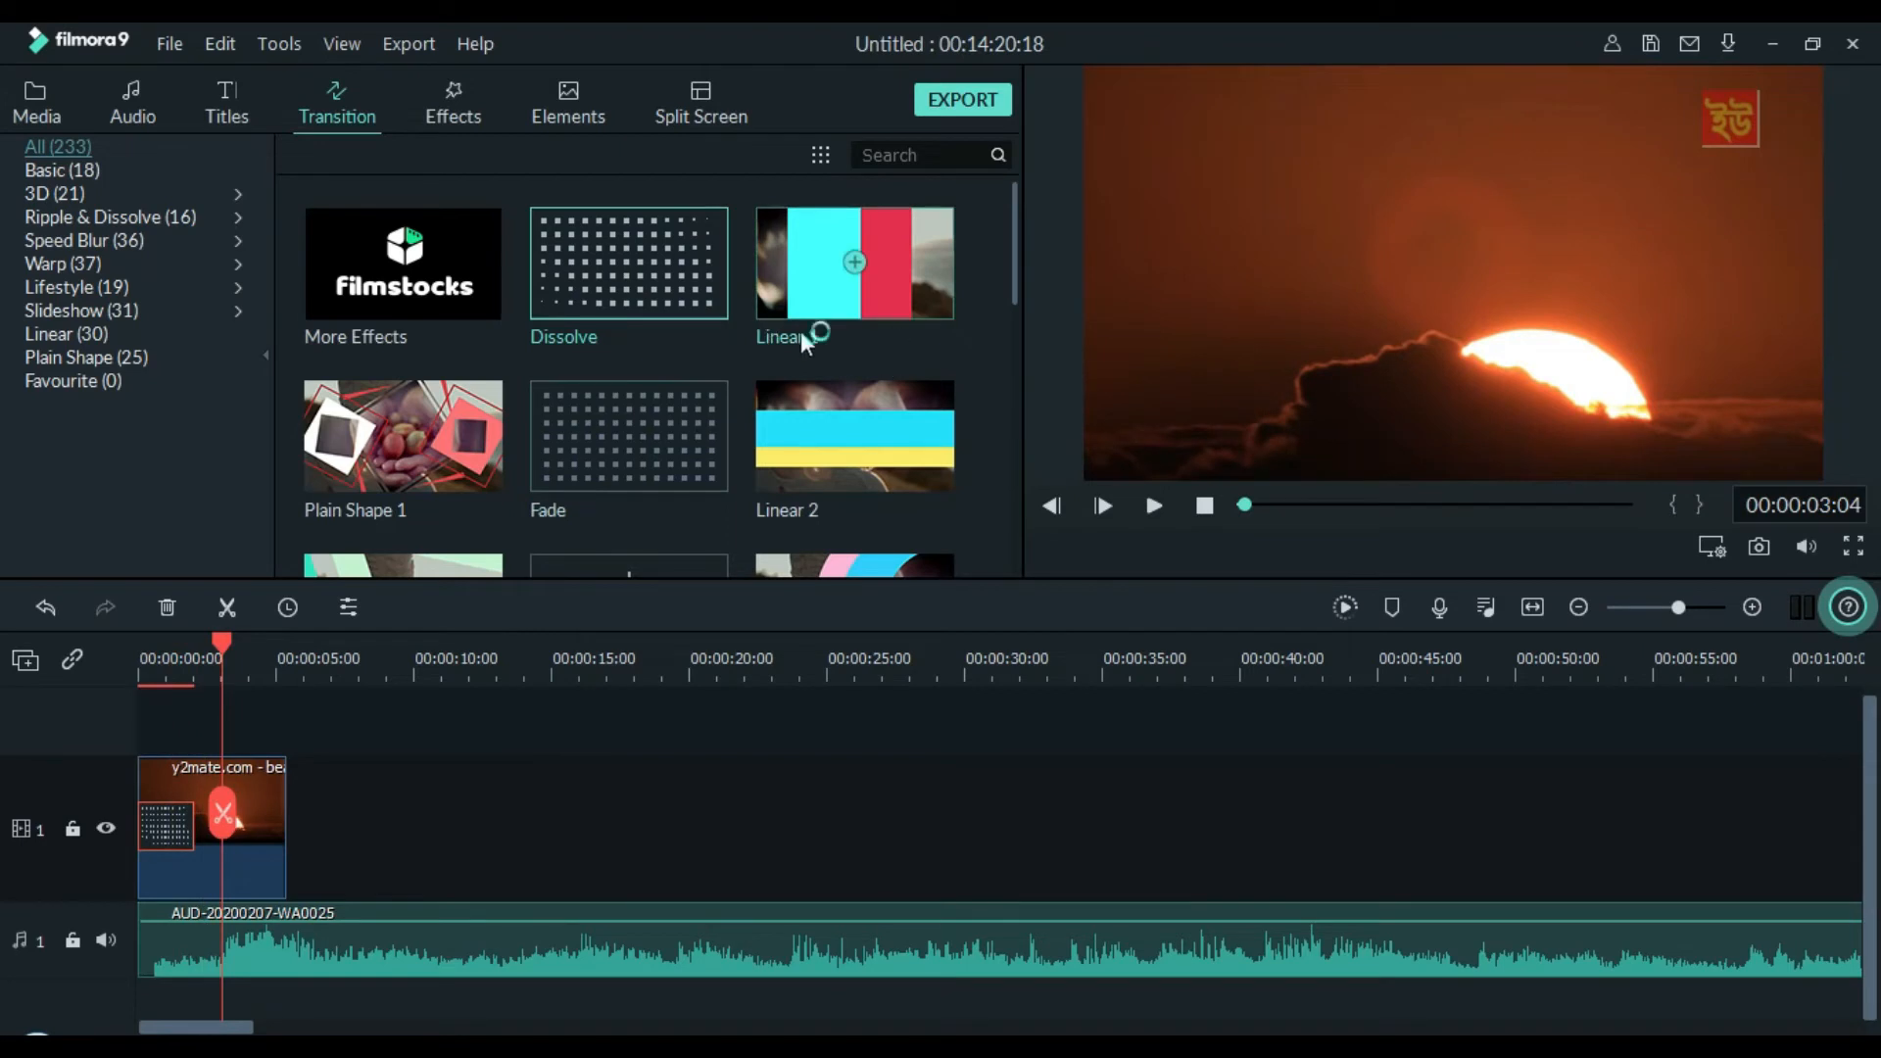
# Place the "Morning vibes _ whatsapp status" video directly after the sunrise clip on video track 1 and preview the cut
pyautogui.click(62, 81)
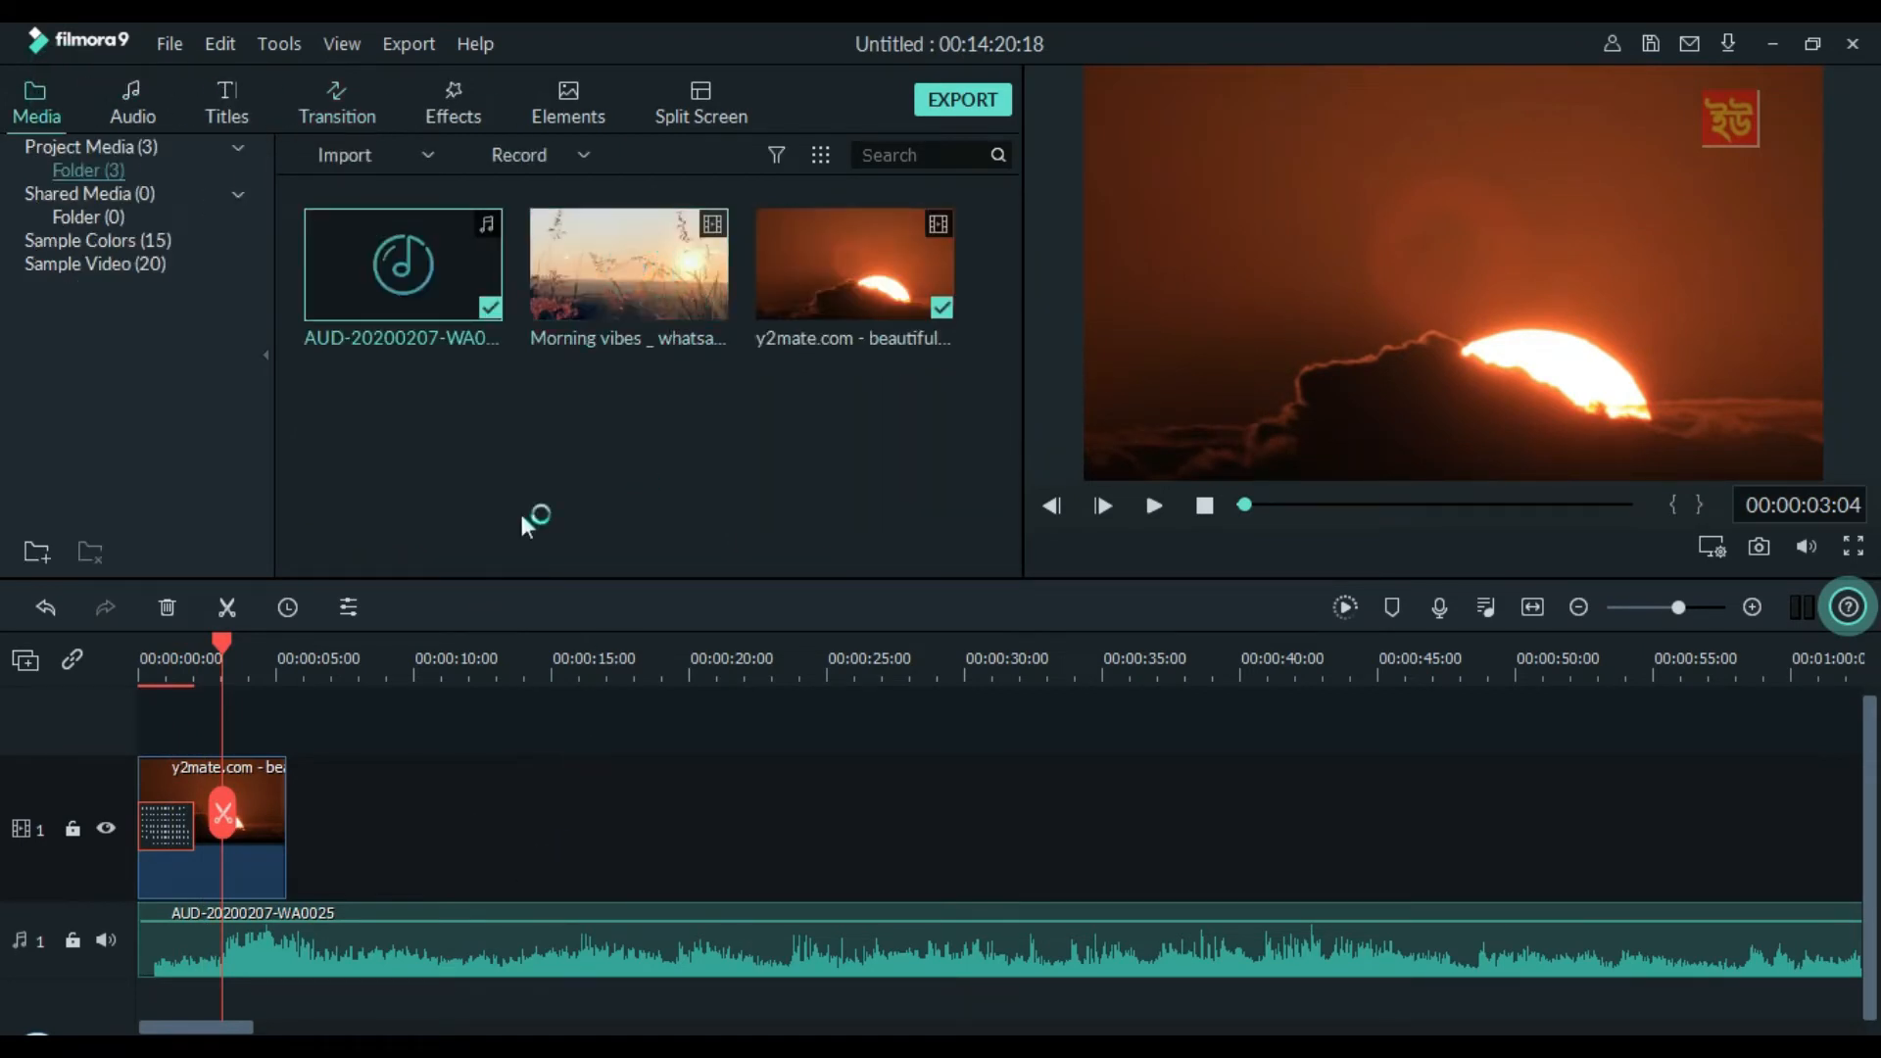
pyautogui.moveTo(661, 297); pyautogui.dragTo(294, 861)
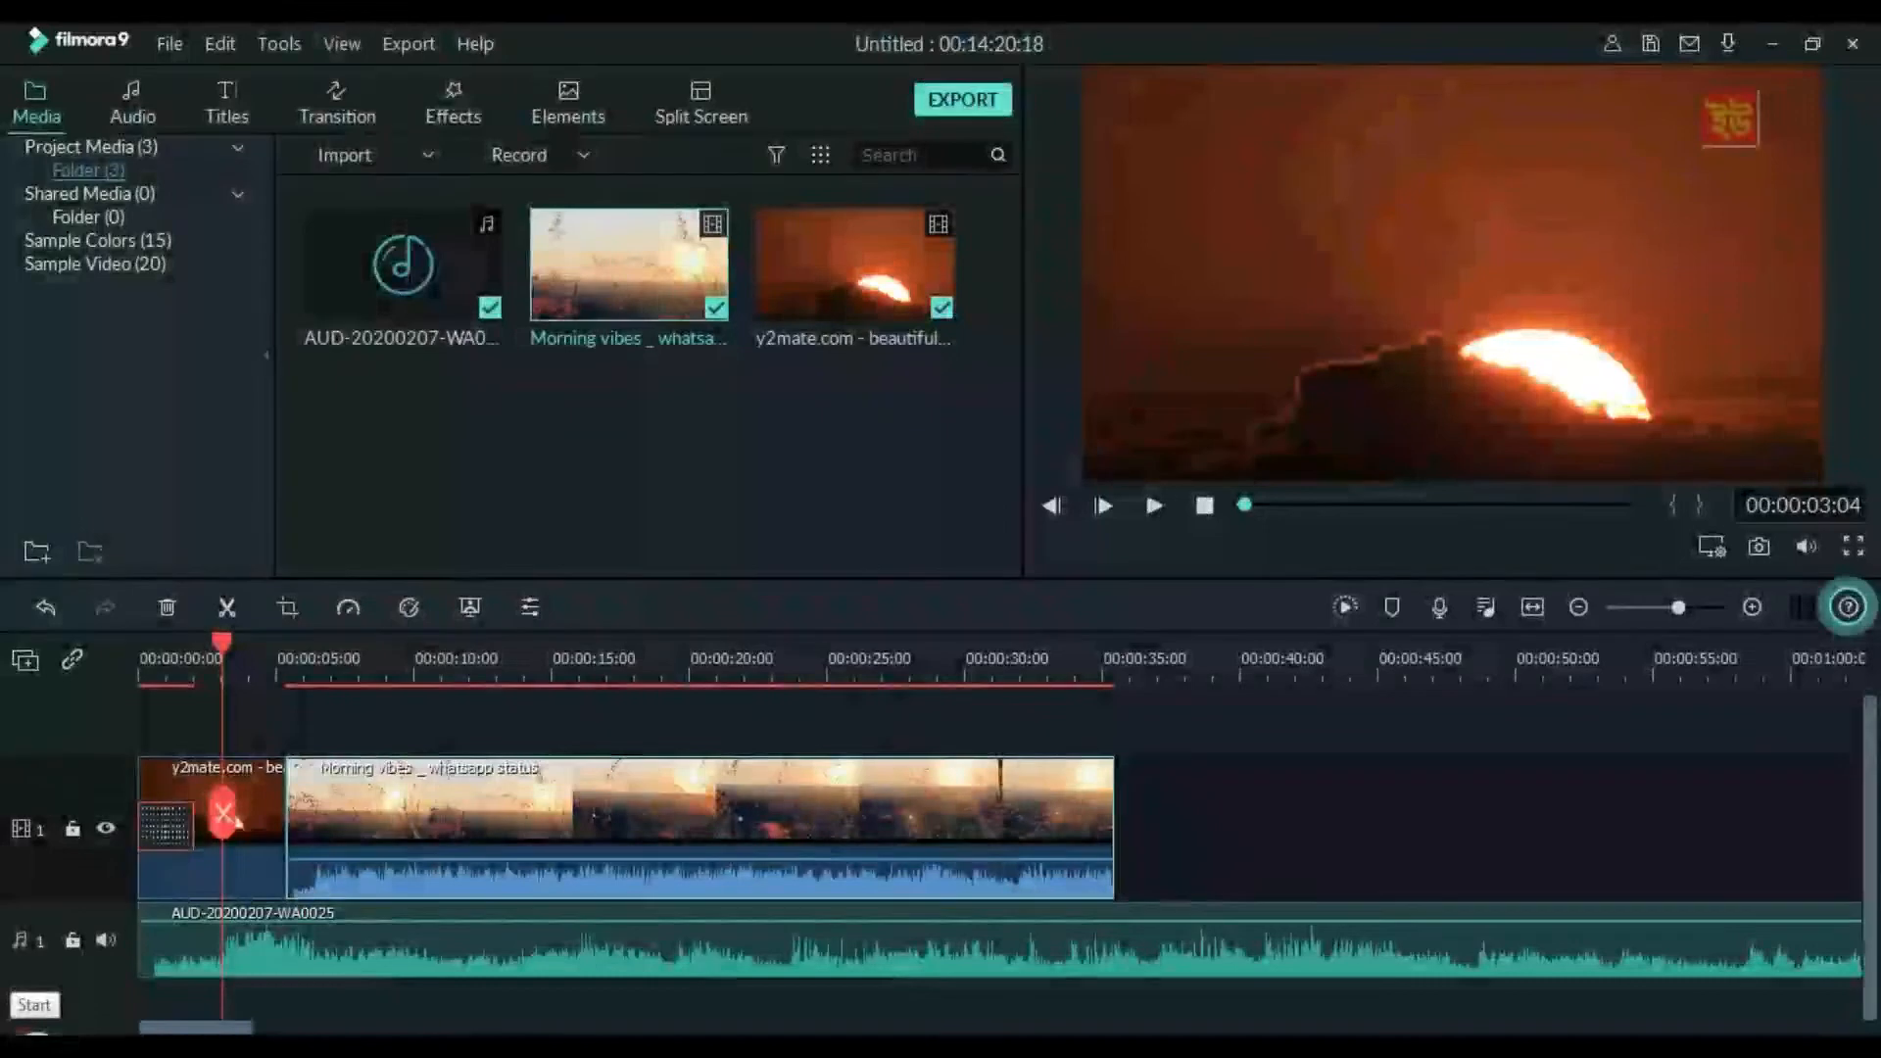
pyautogui.press('space')
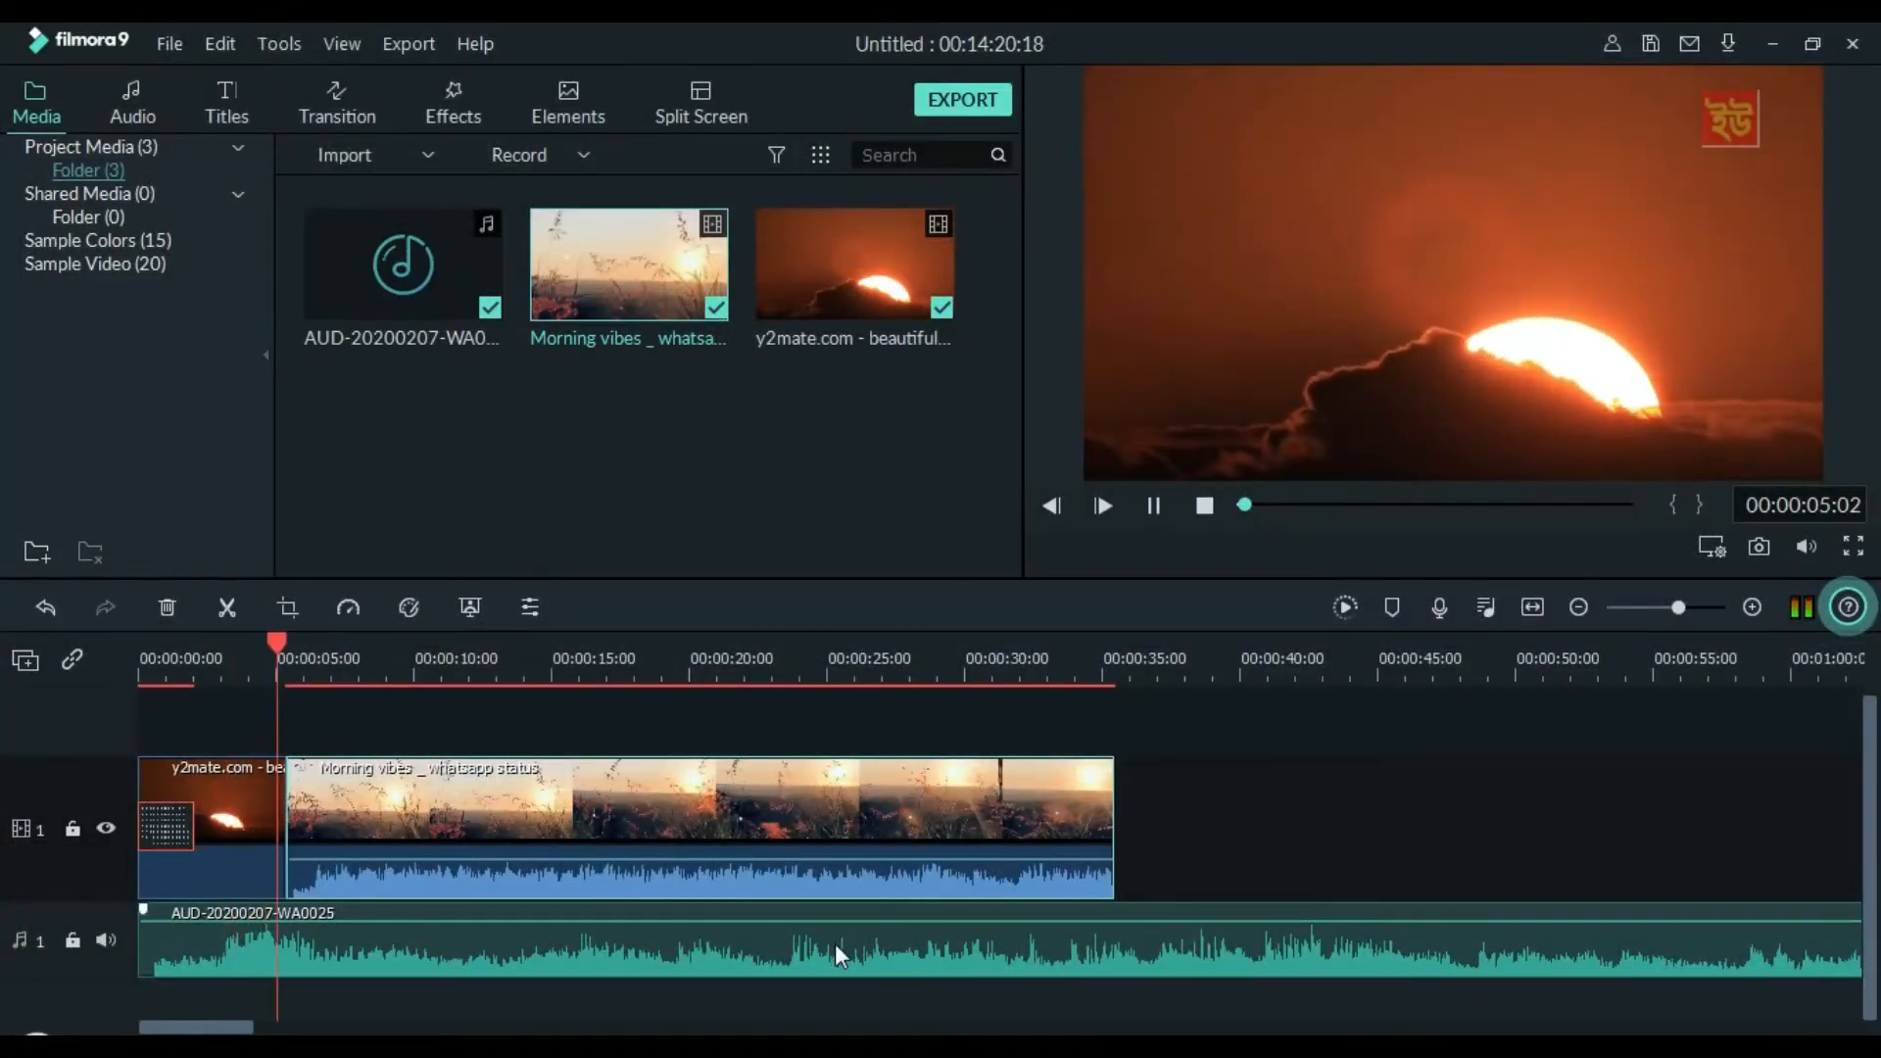
pyautogui.press('space')
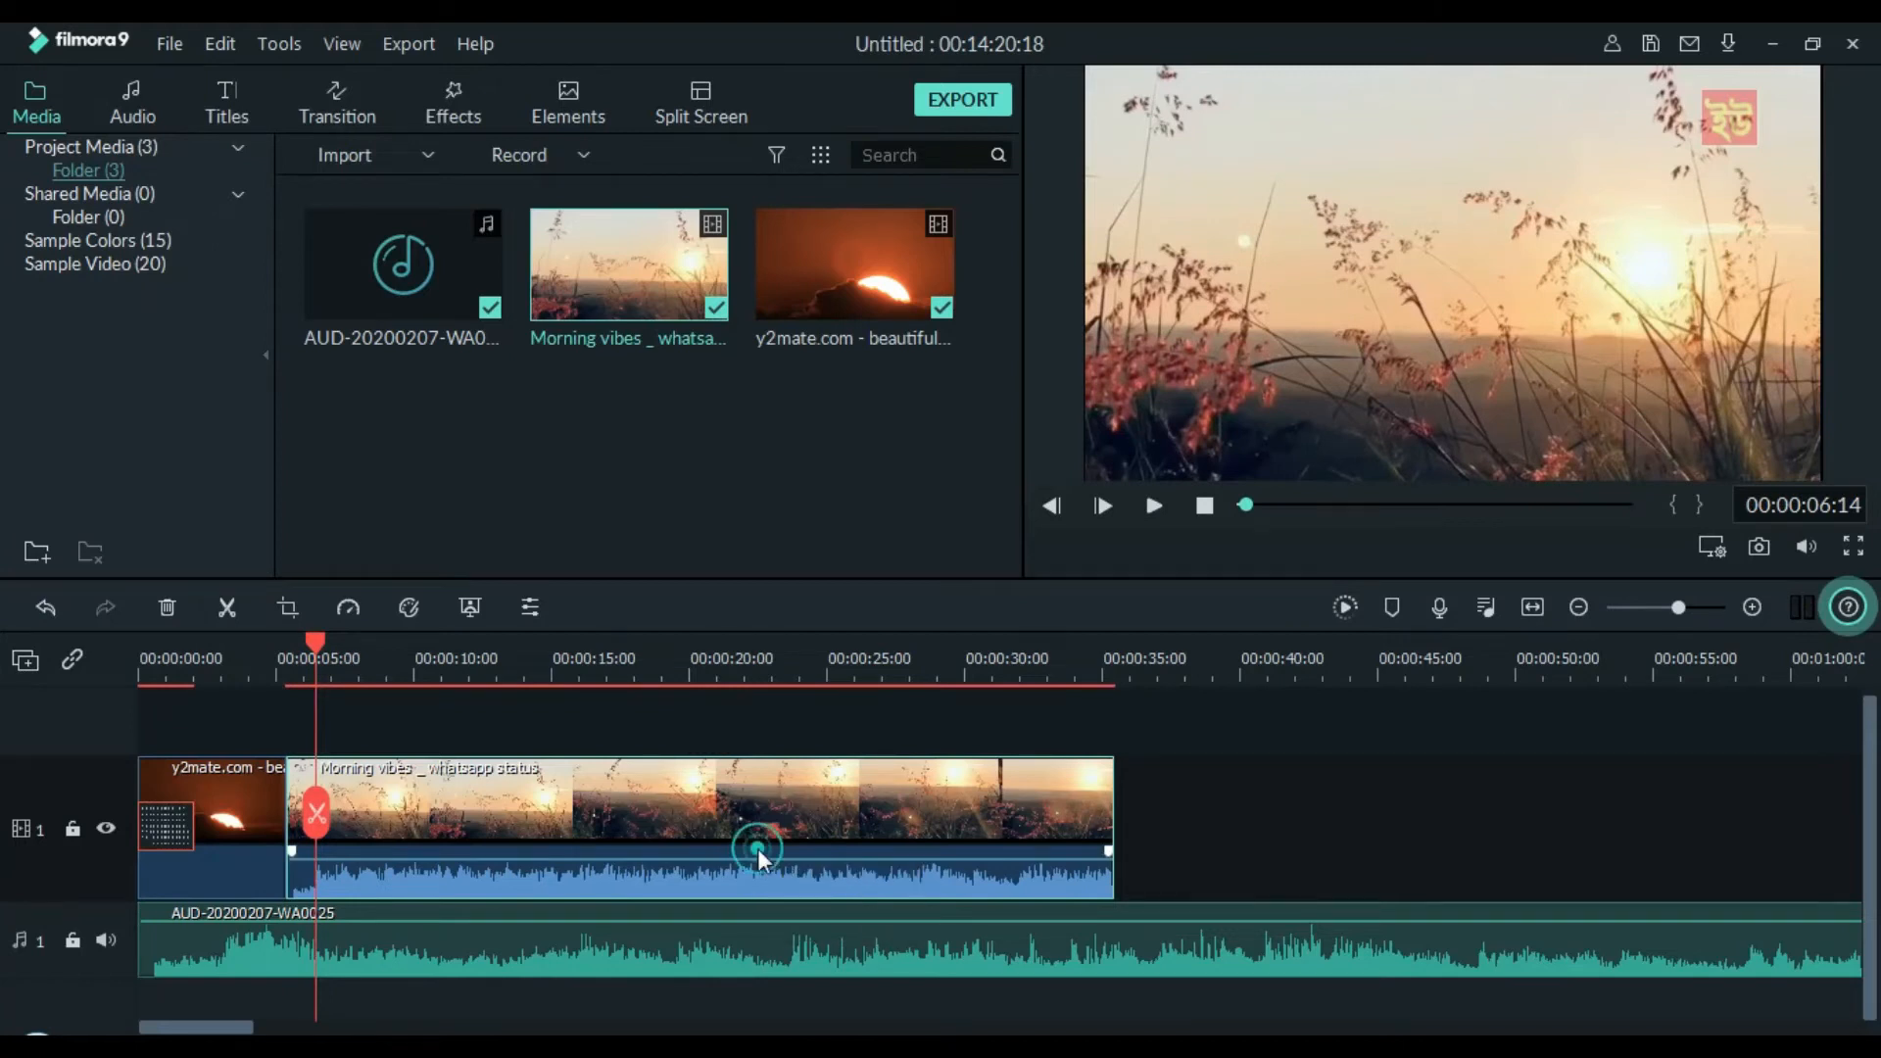
# Mute the Morning vibes clip's sound on the timeline and replay the cut between the two video clips
pyautogui.moveTo(761, 860)
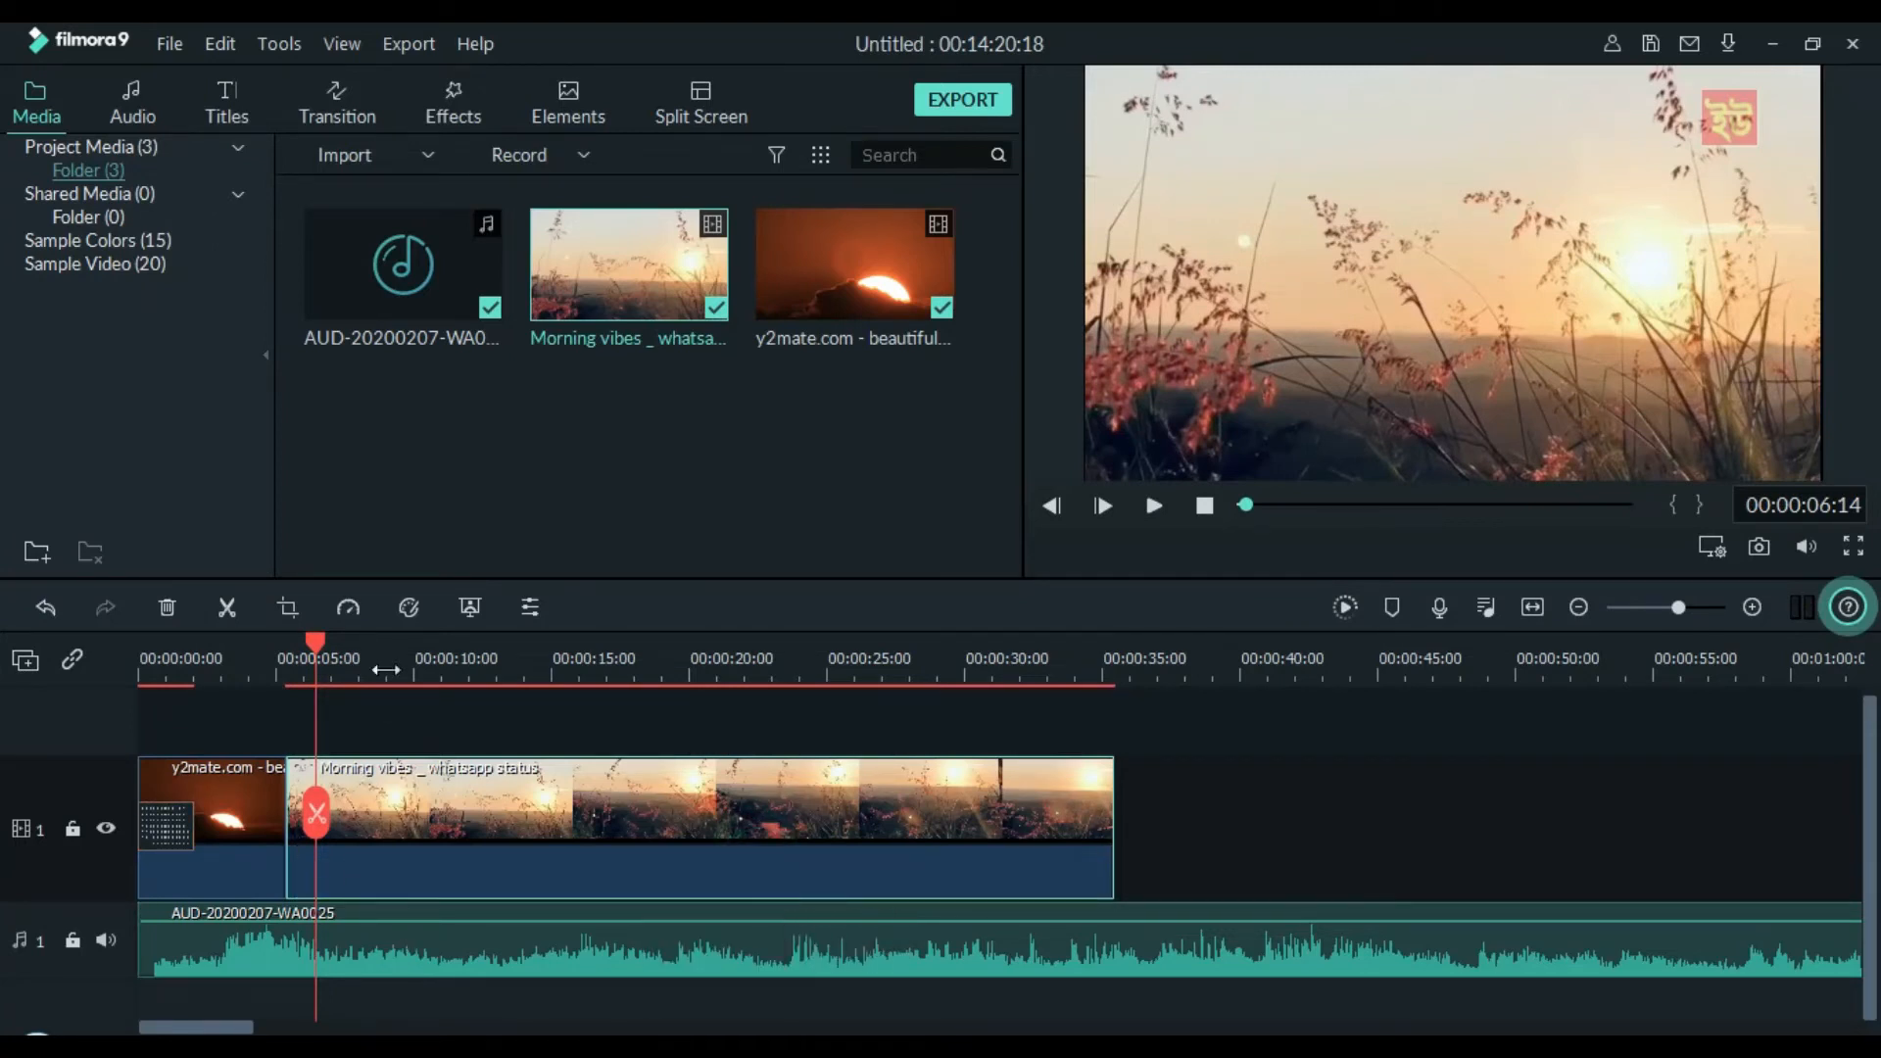
pyautogui.moveTo(322, 650); pyautogui.dragTo(231, 642)
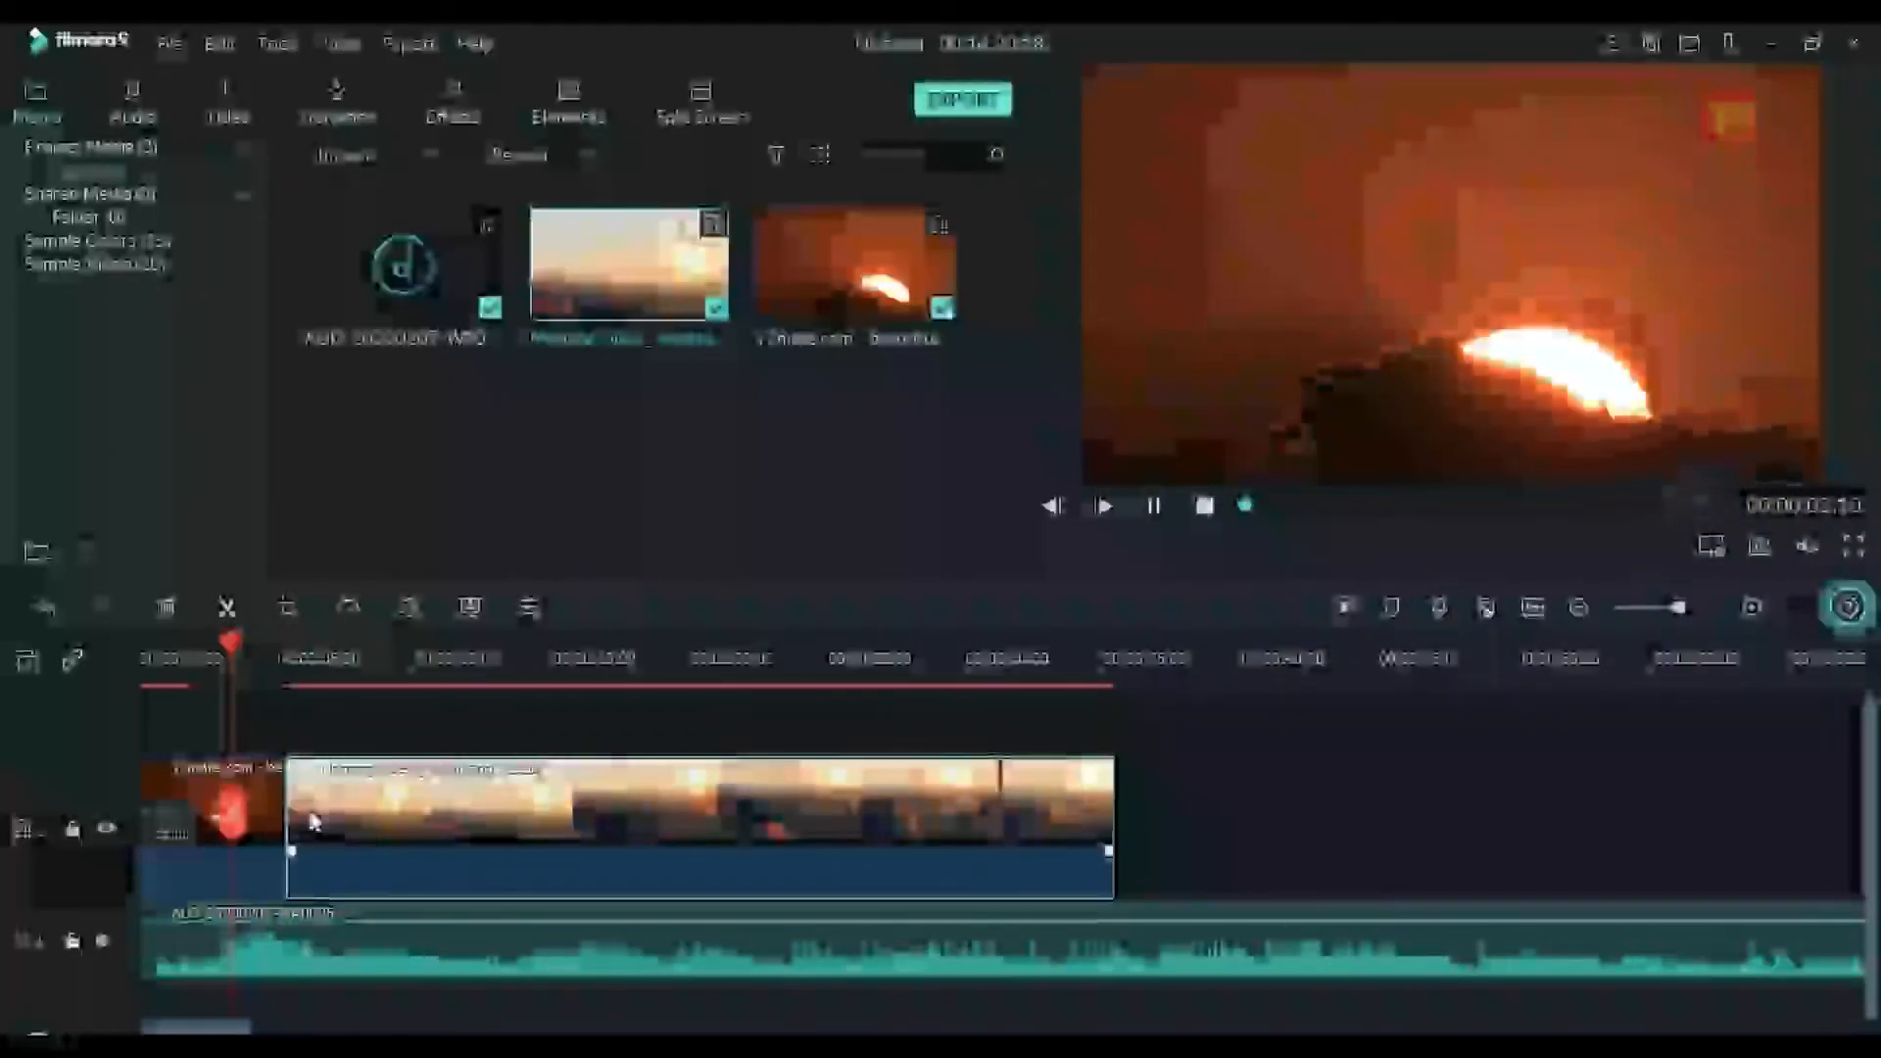
pyautogui.press('space')
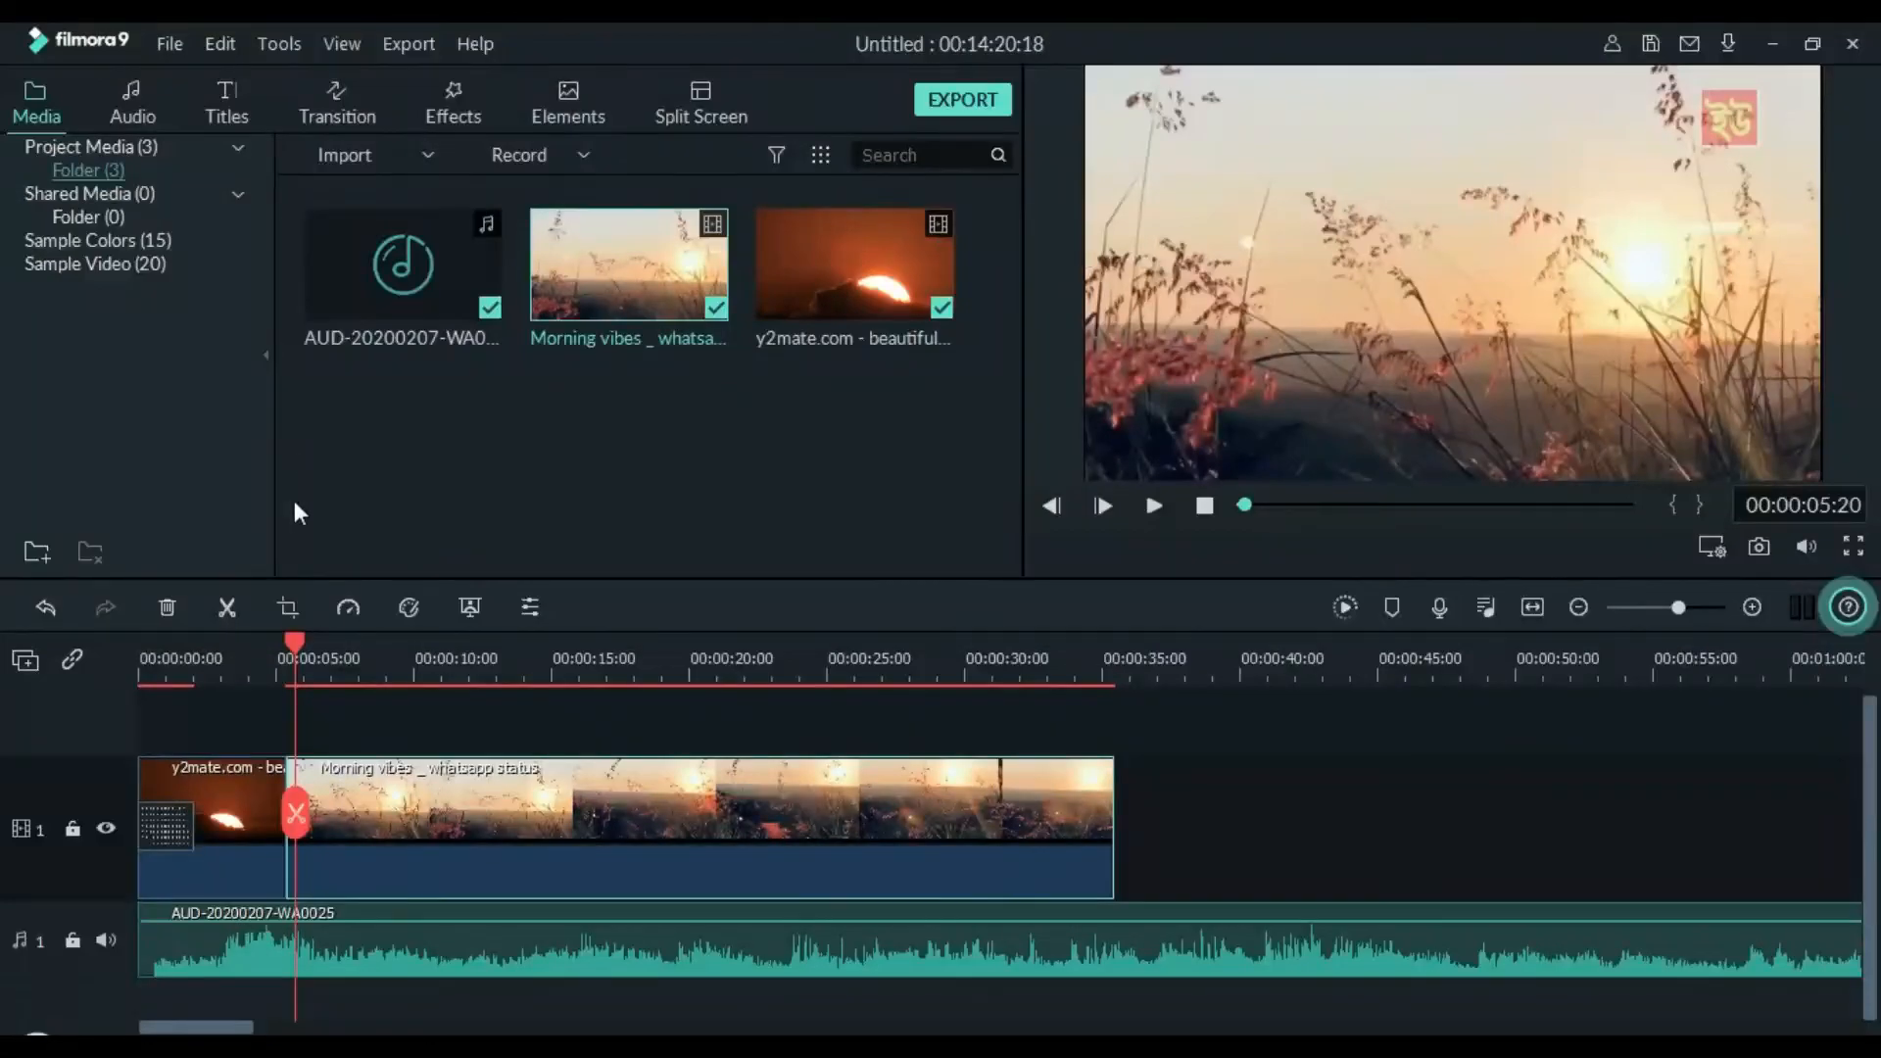
# Add the hexagon-pattern transition at the cut between the sunrise and Morning vibes clips and play across it
pyautogui.click(346, 91)
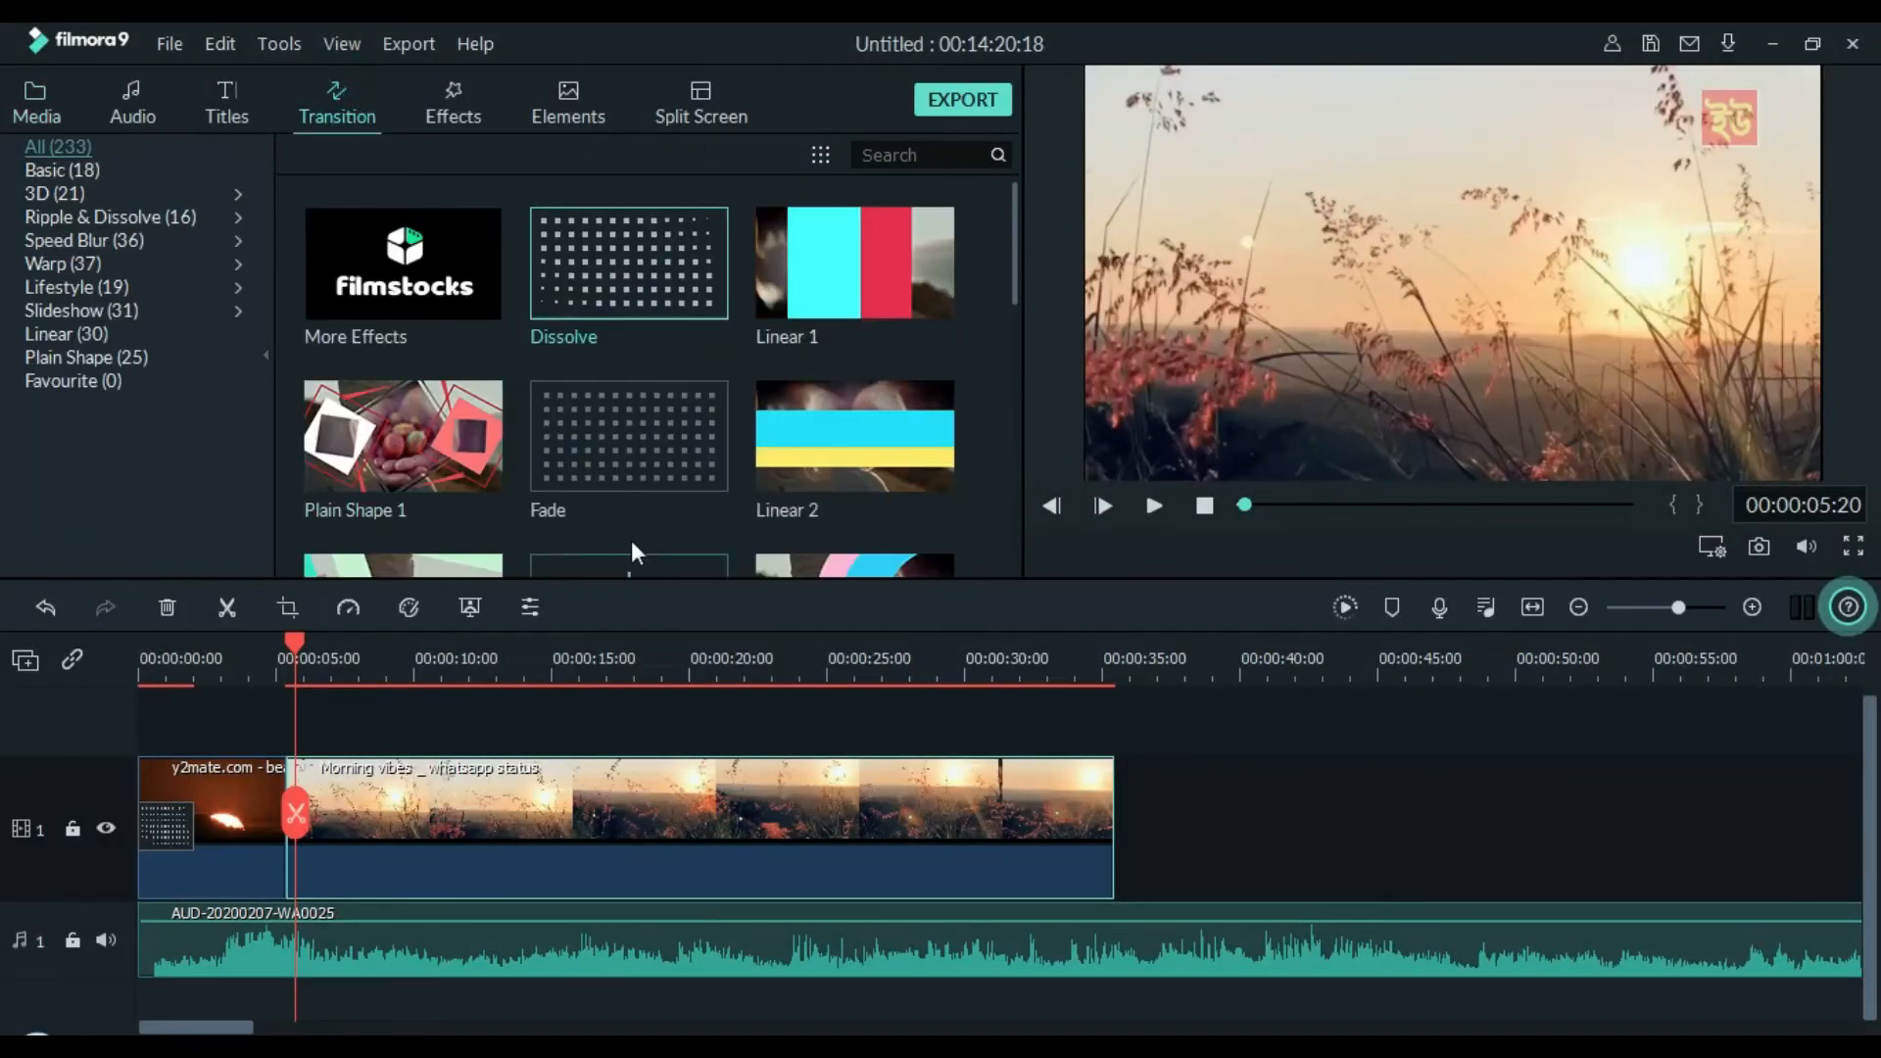
pyautogui.scroll(-3, 680, 405)
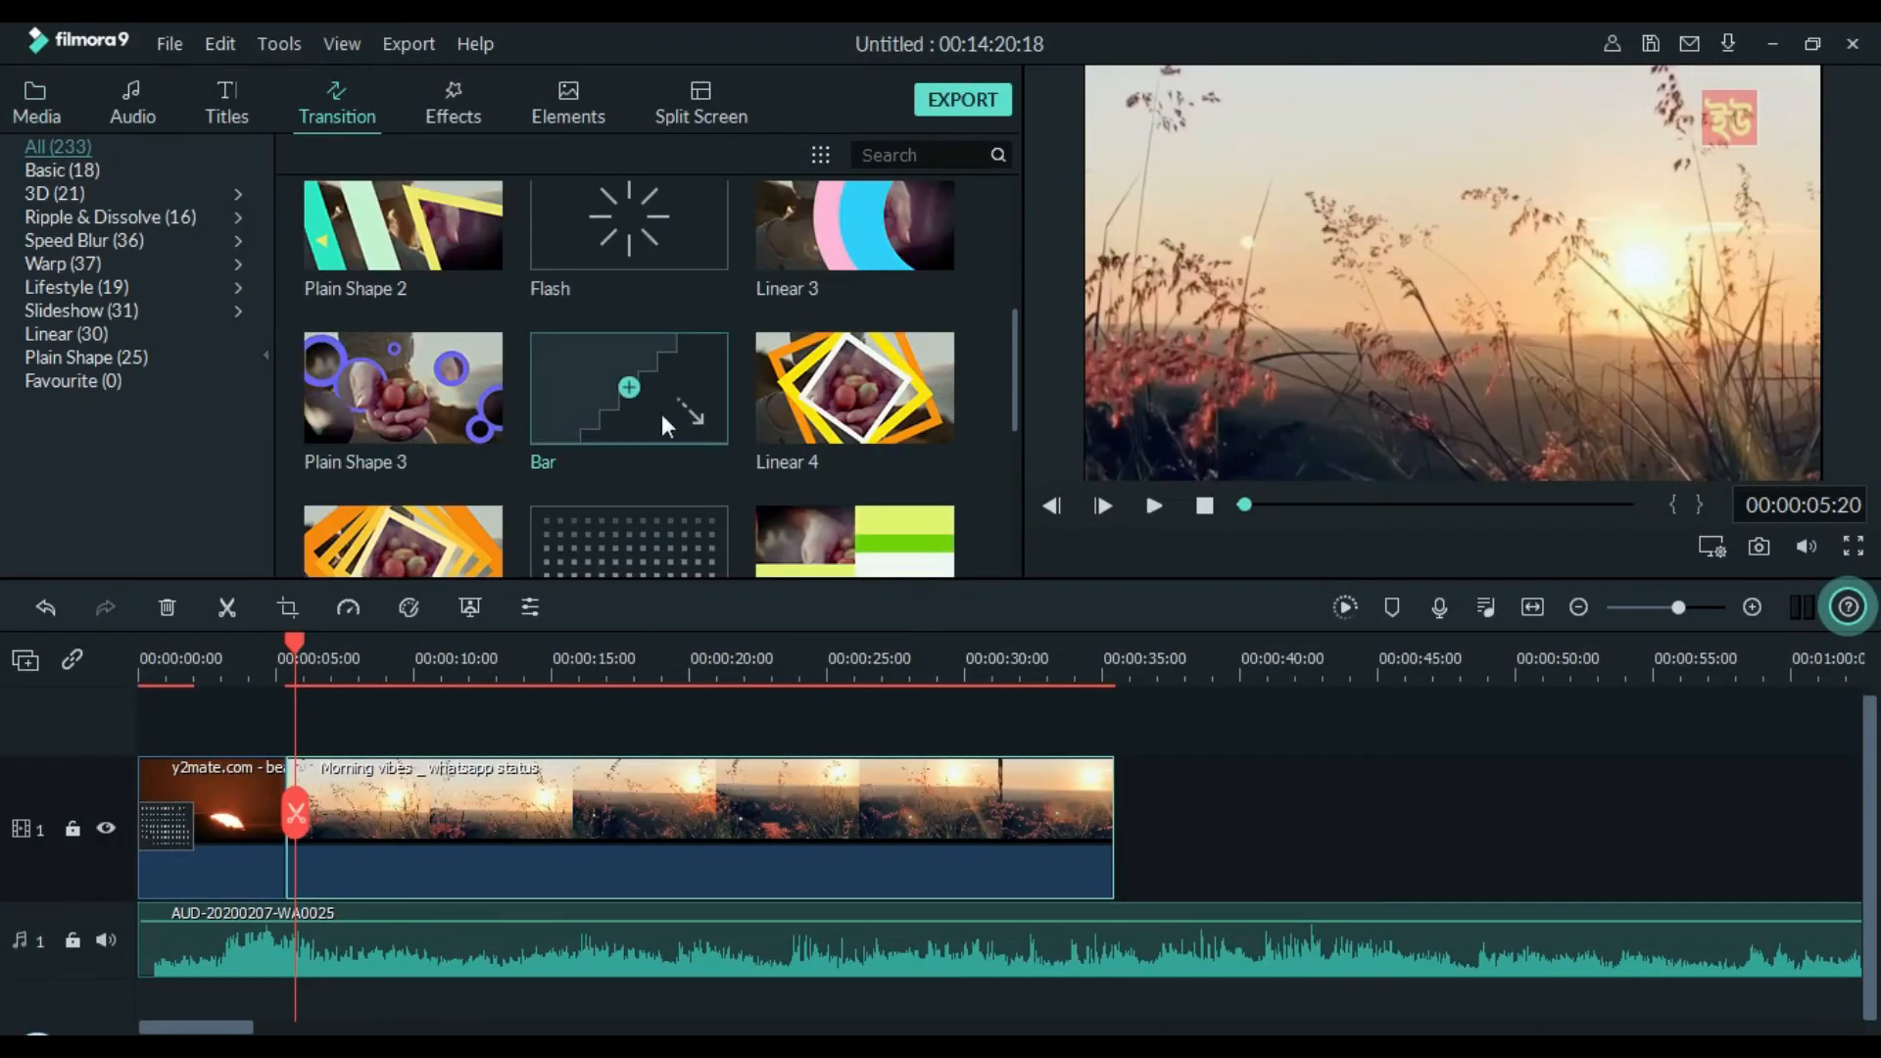
pyautogui.scroll(-3, 661, 413)
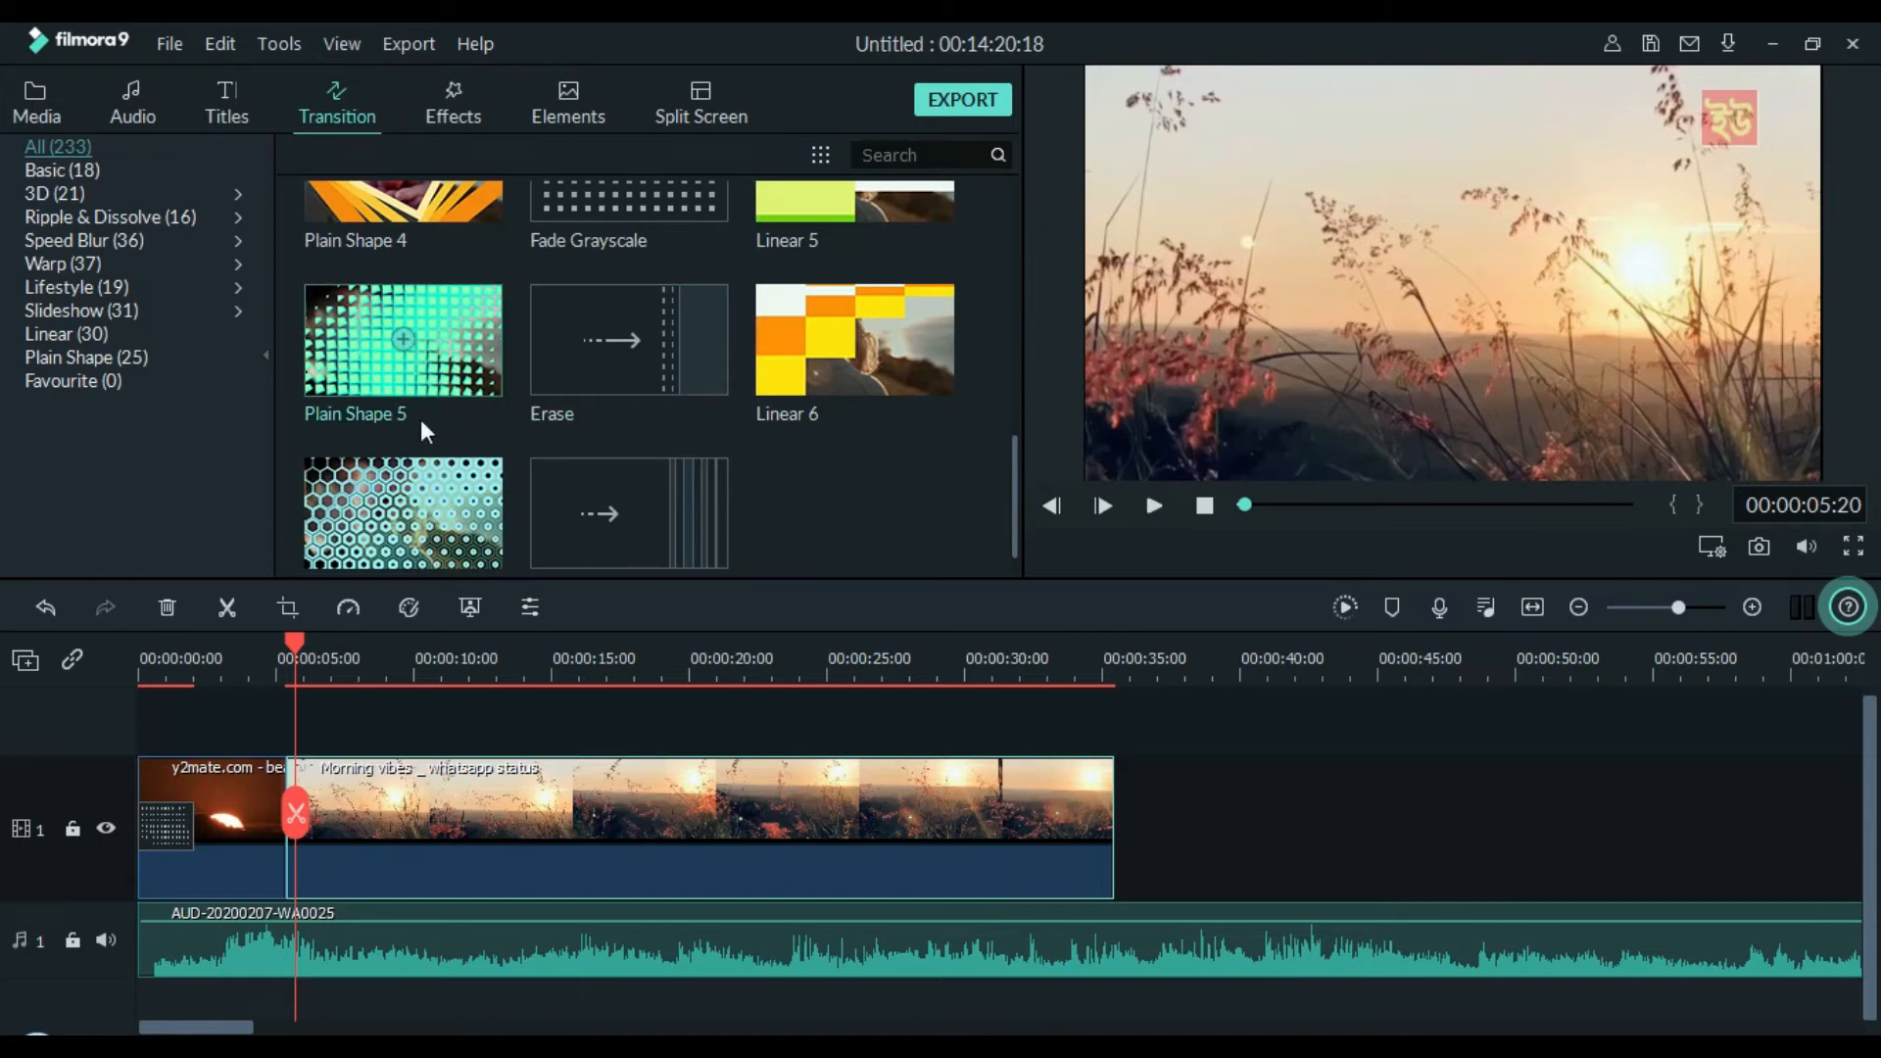
pyautogui.moveTo(453, 541); pyautogui.dragTo(286, 872)
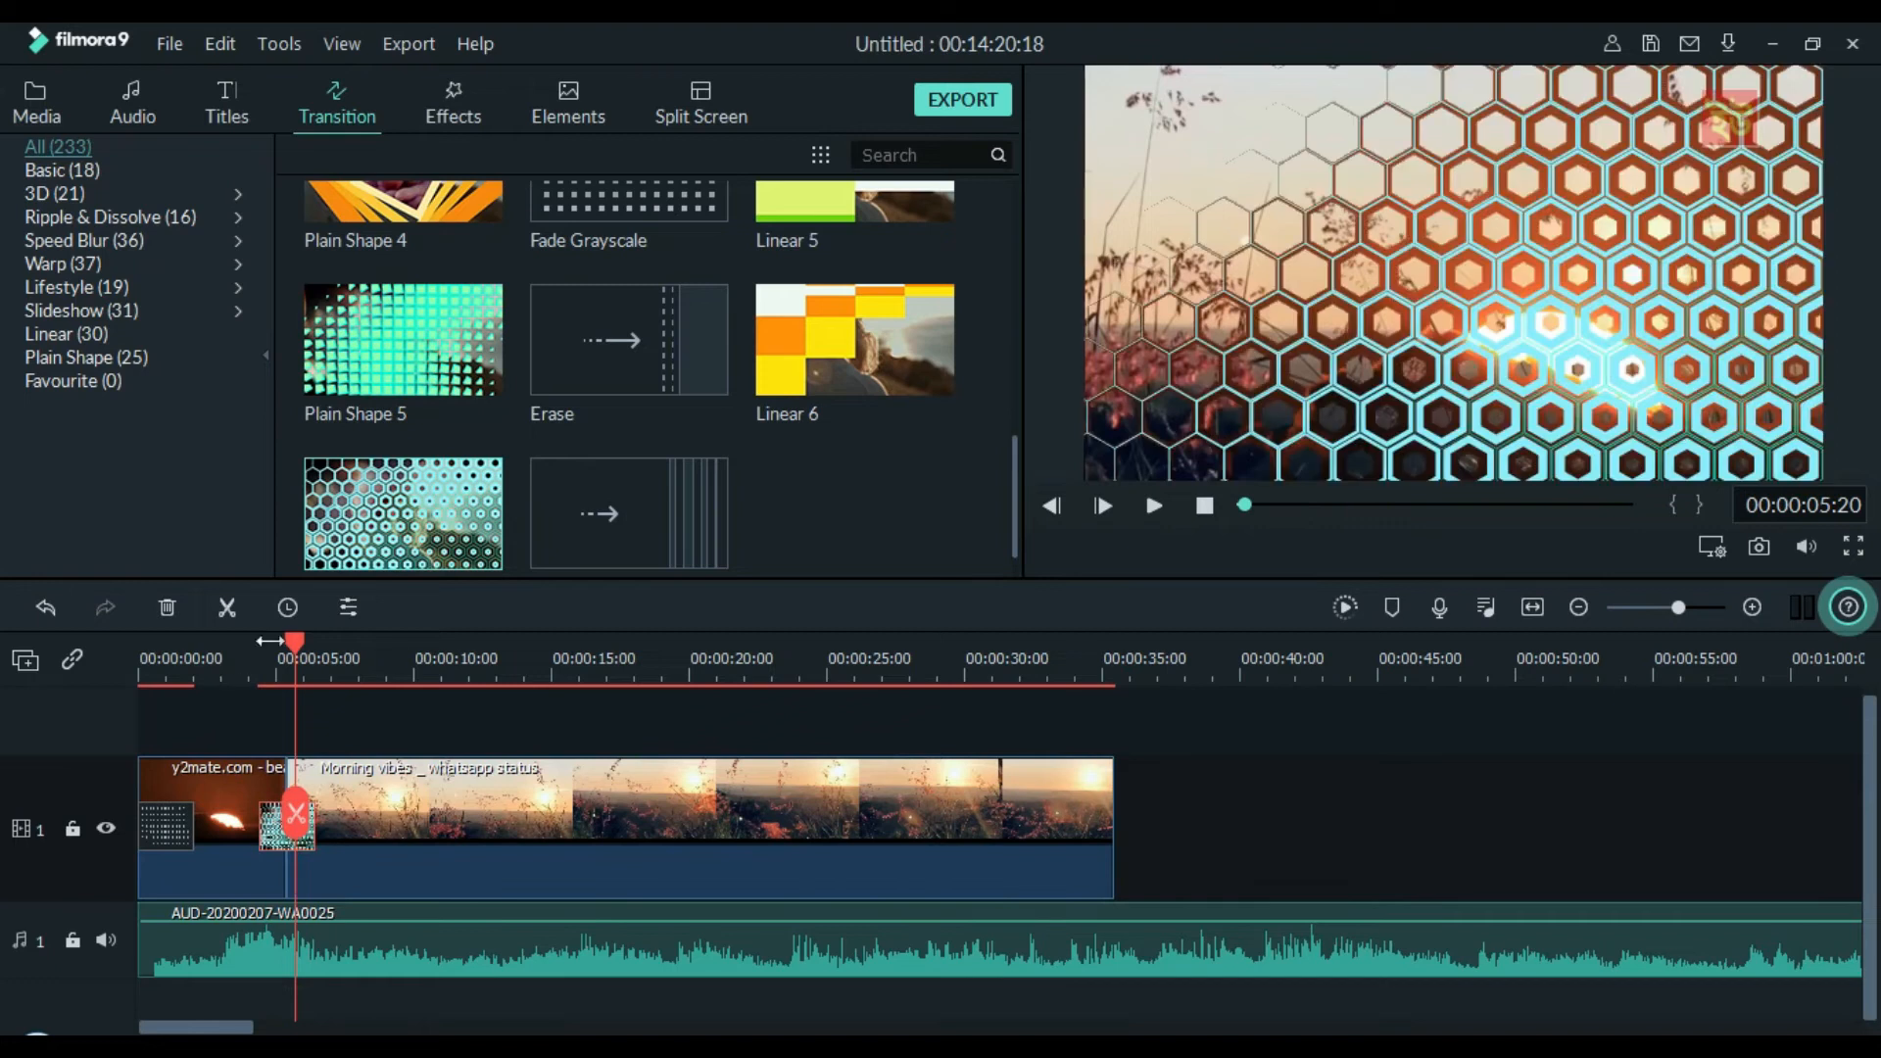
pyautogui.moveTo(286, 640); pyautogui.dragTo(250, 643)
pyautogui.press('space')
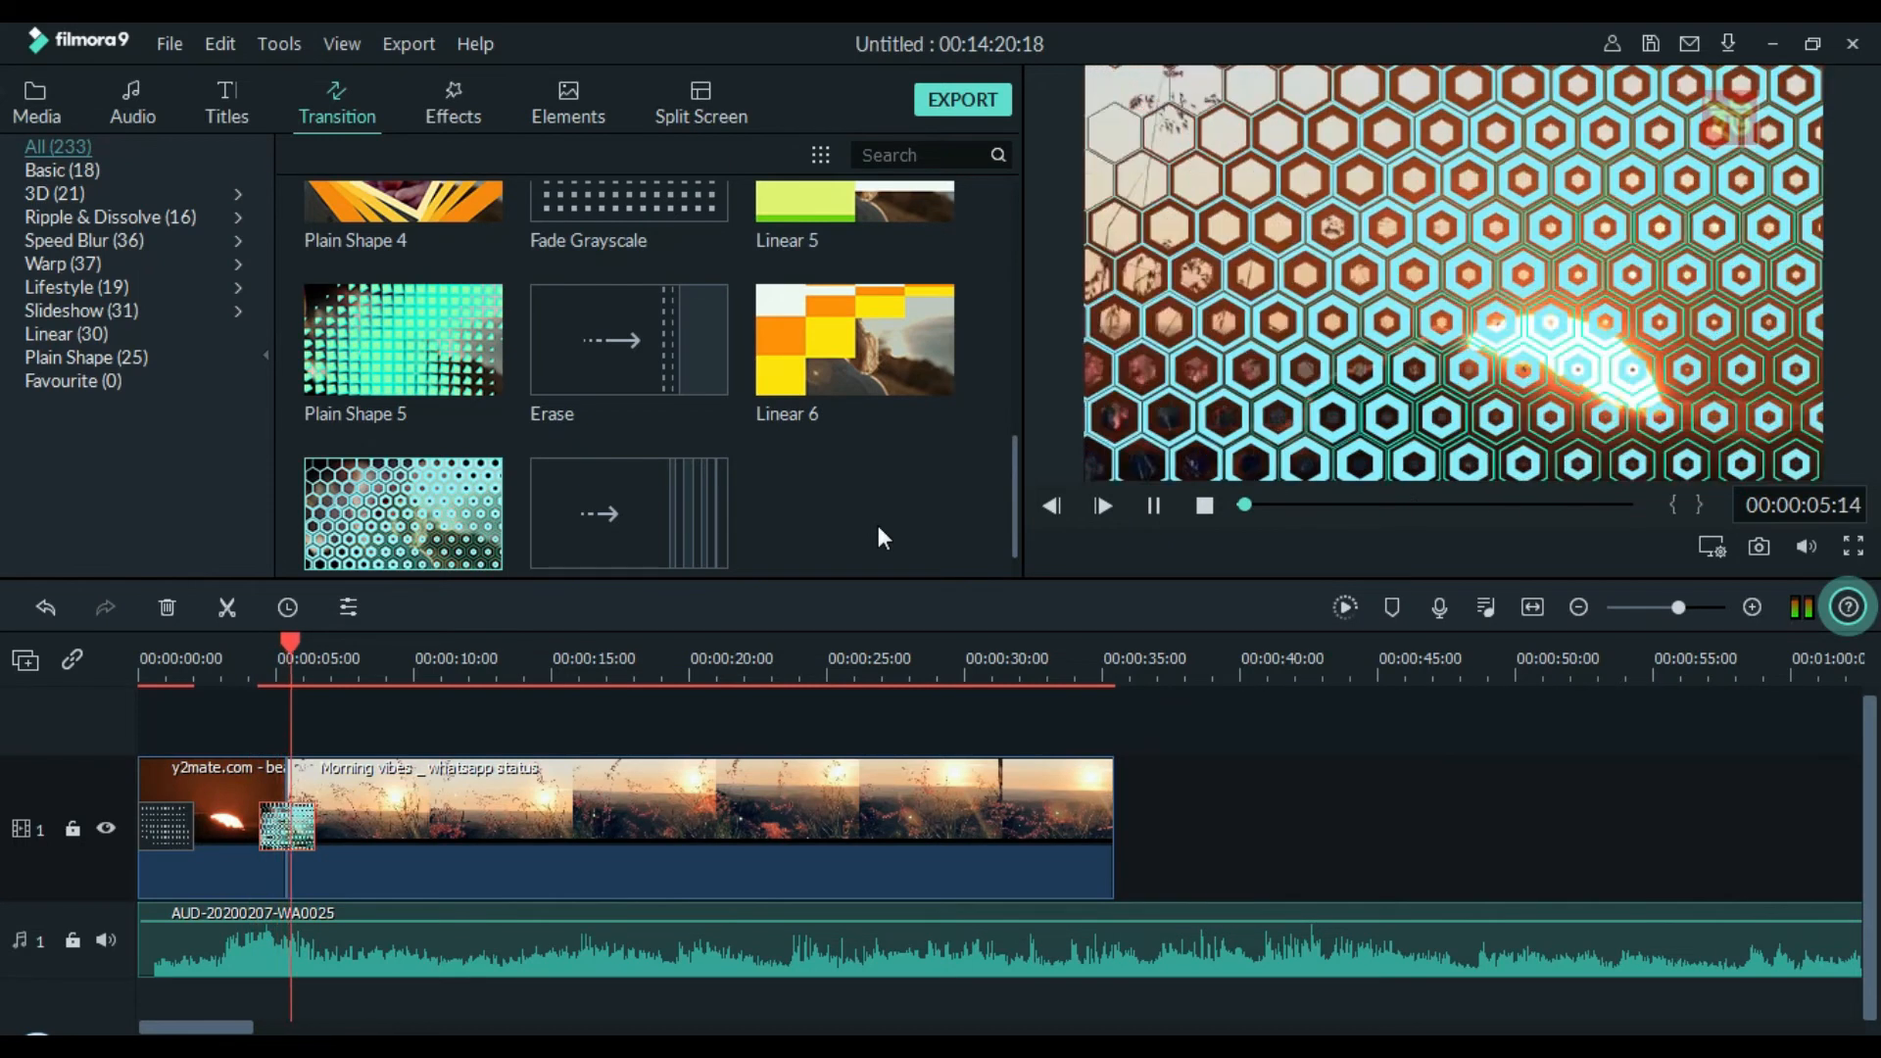
pyautogui.press('space')
# Split the Morning vibes clip at about 10 seconds on the timeline and delete the part after the cut
pyautogui.click(743, 785)
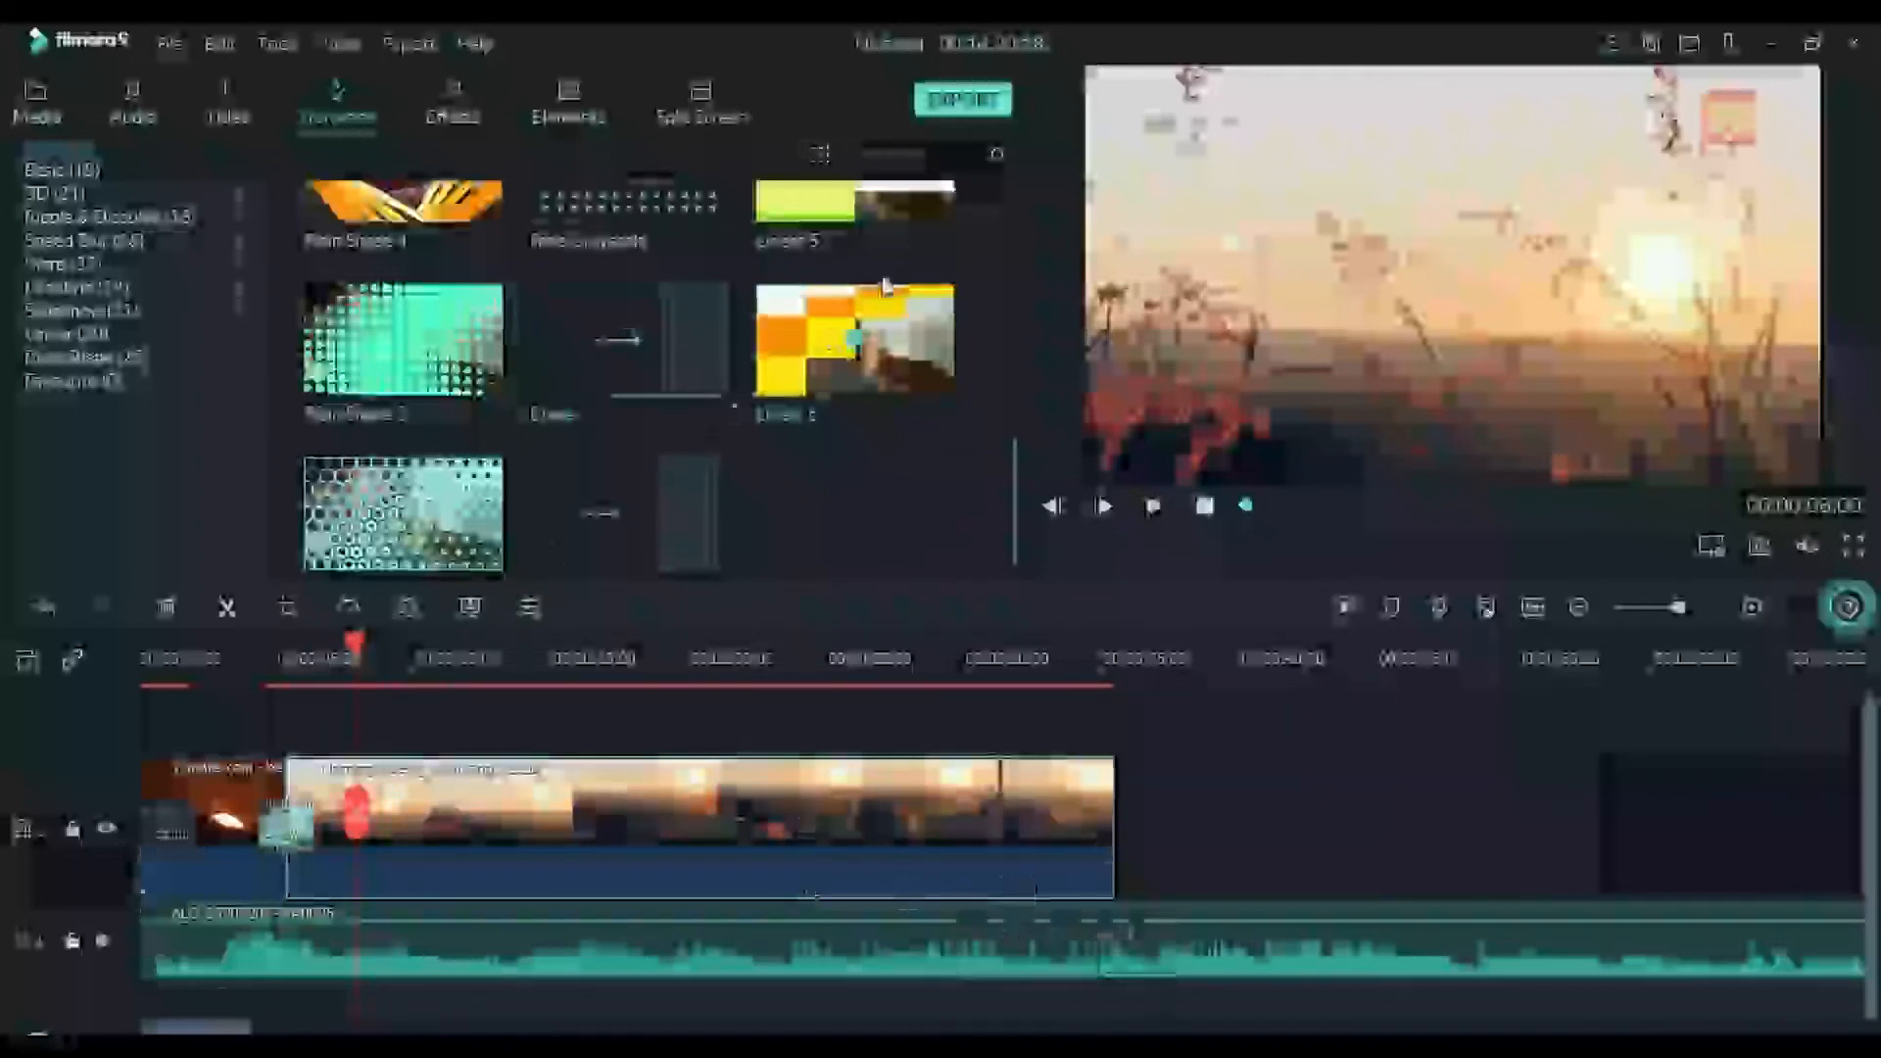
pyautogui.click(431, 93)
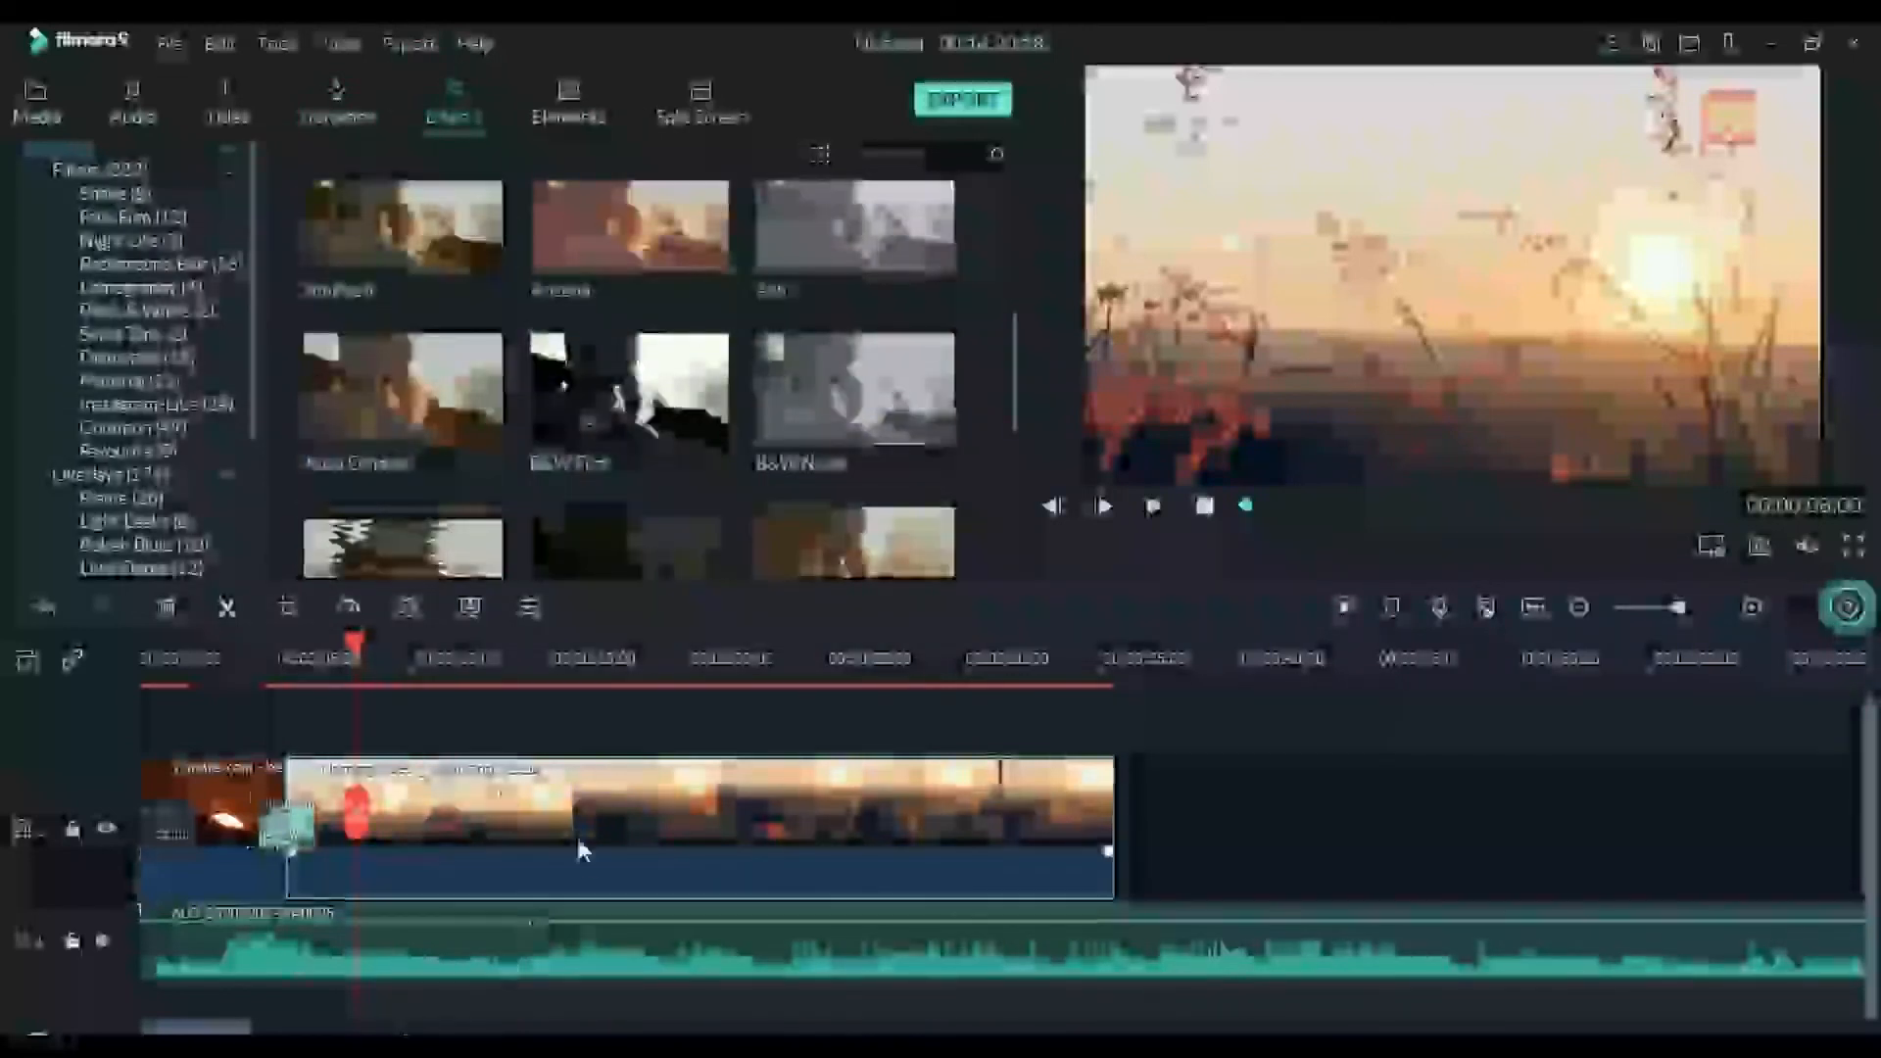
pyautogui.press('space')
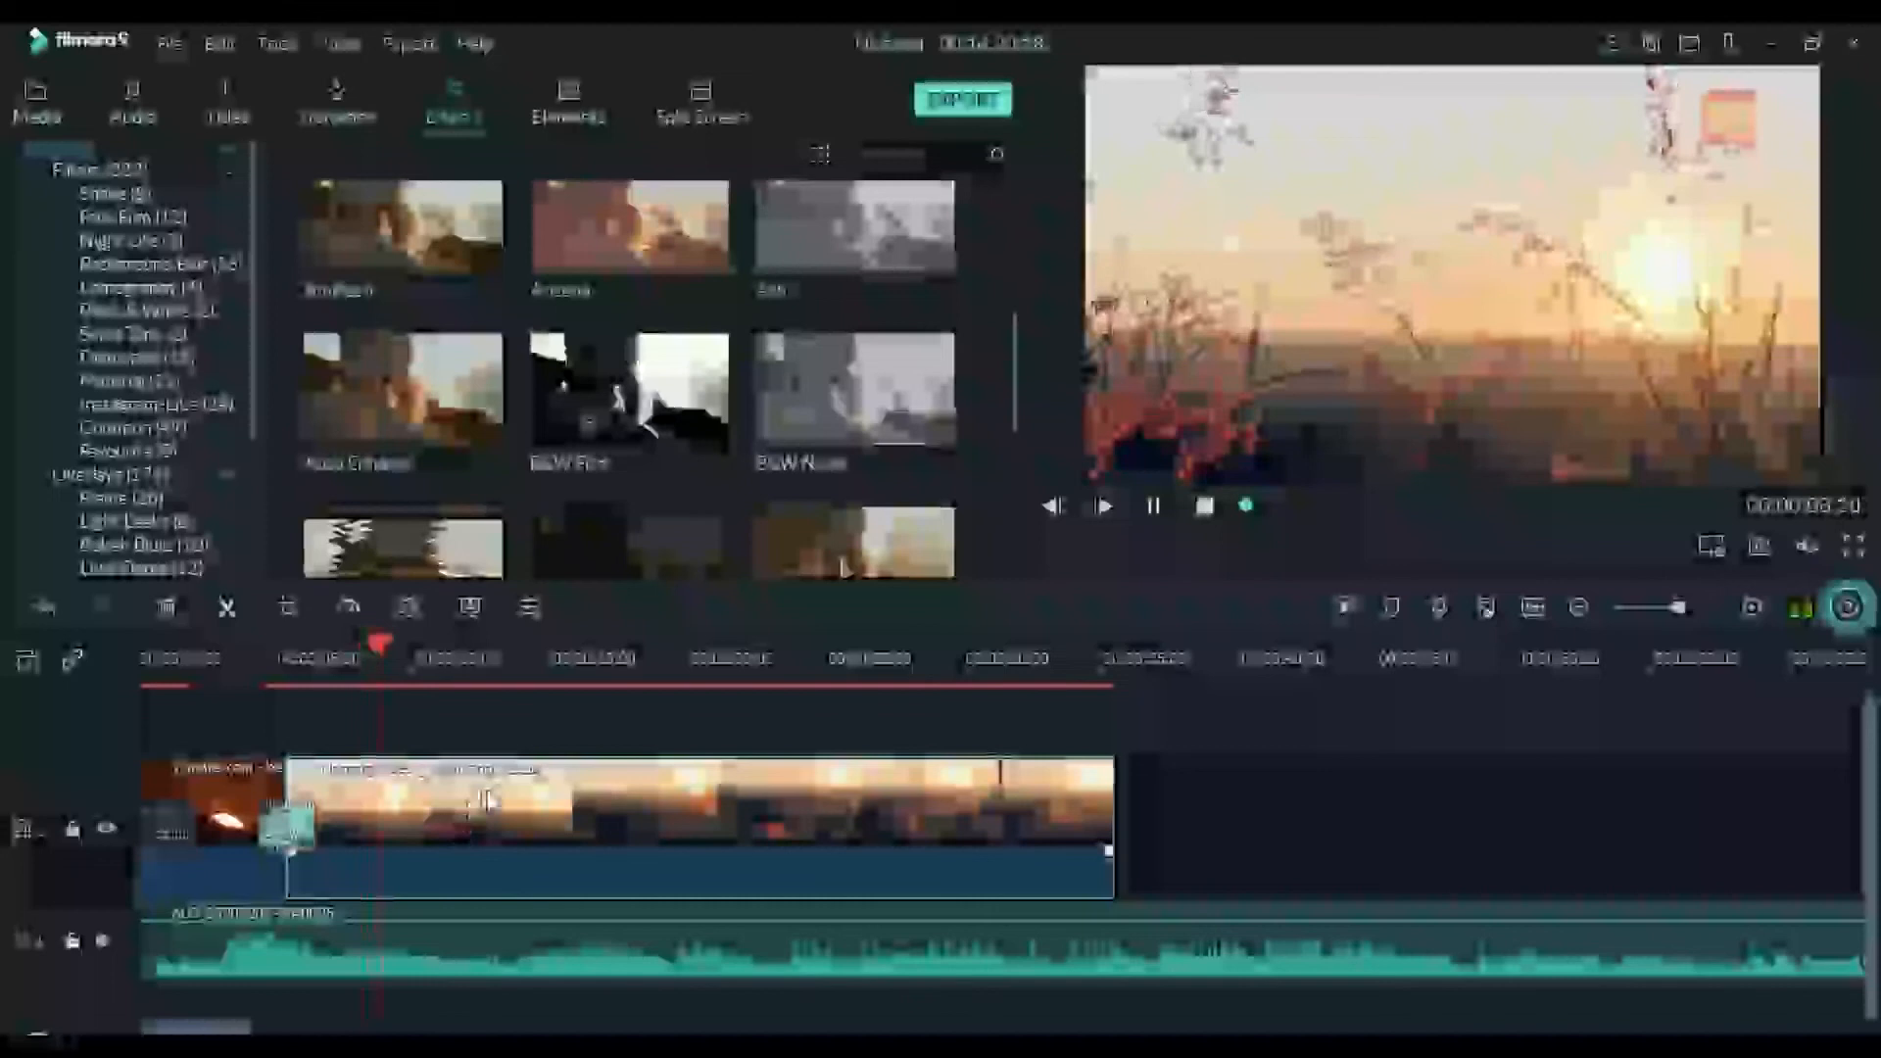
pyautogui.press('space')
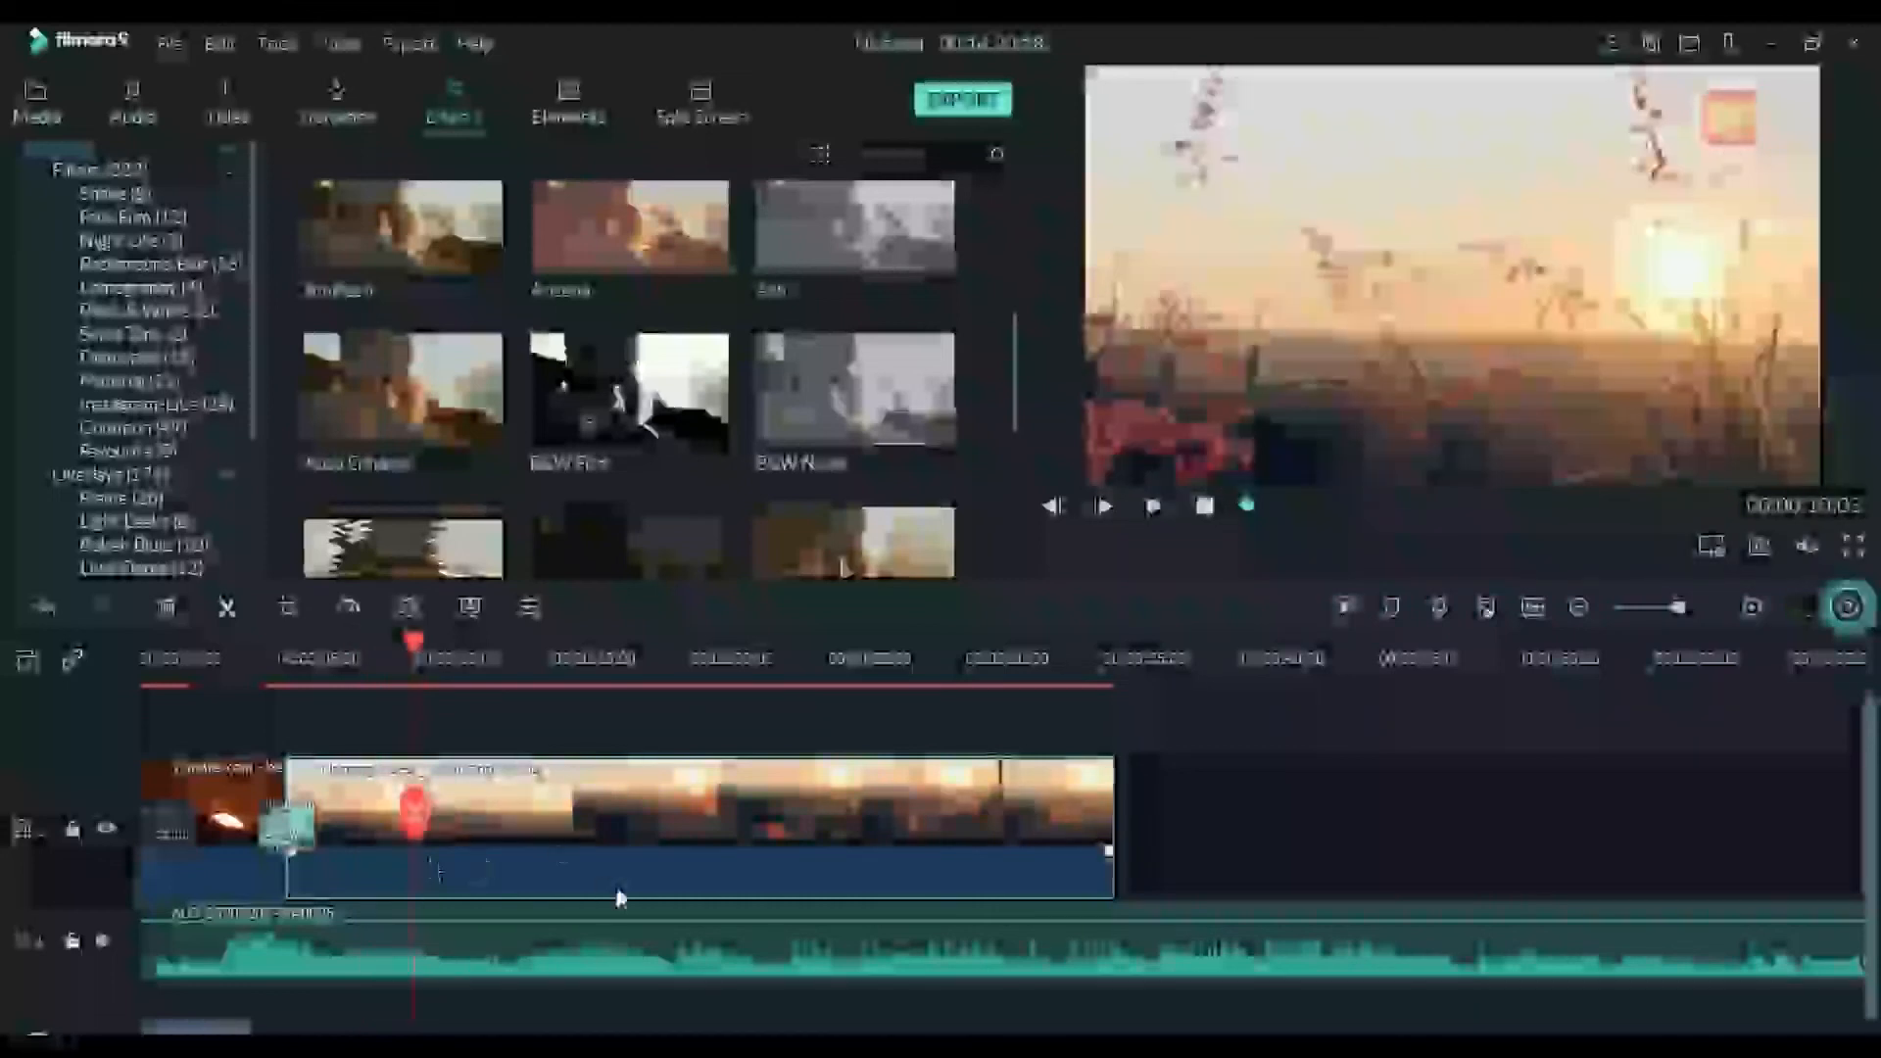
pyautogui.hotkey('ctrl', 'b')
pyautogui.click(626, 875)
pyautogui.press('Delete')
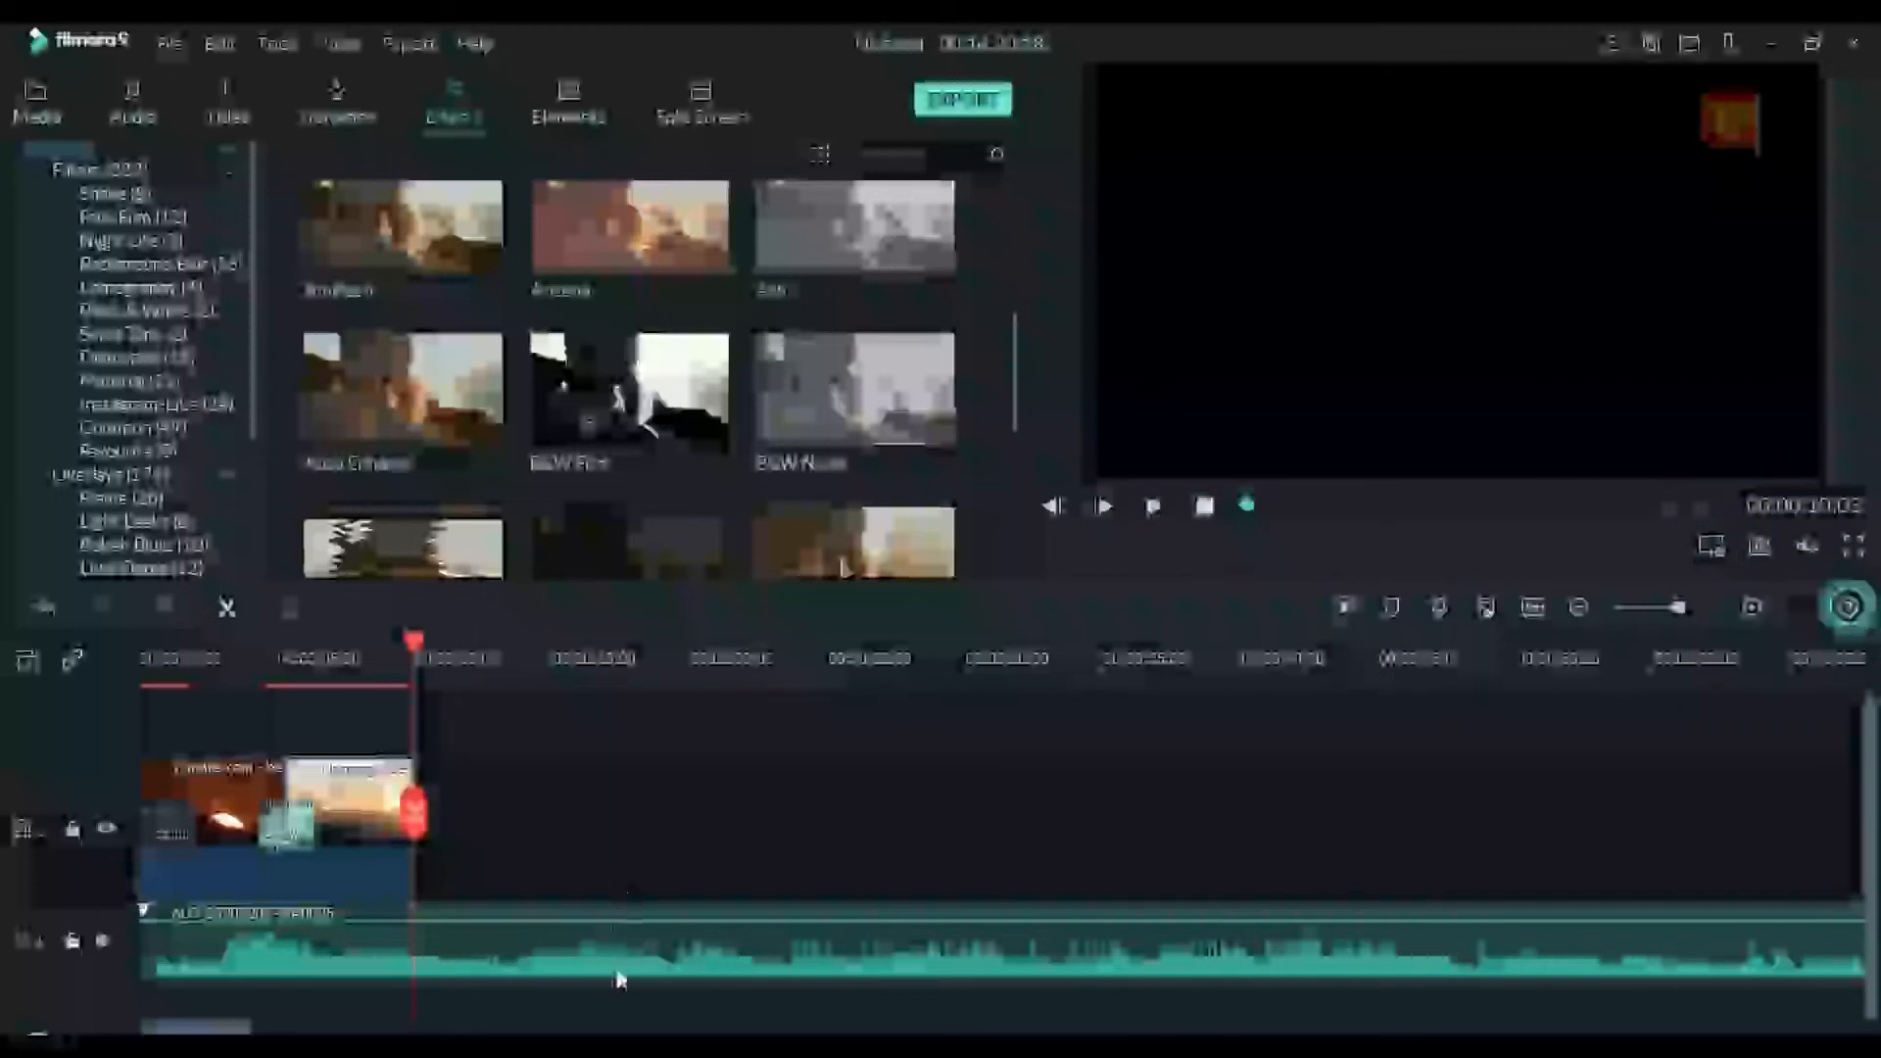
# Split the background audio where the trimmed video ends, delete the remainder, and play the shortened project
pyautogui.click(619, 976)
pyautogui.hotkey('ctrl', 'b')
pyautogui.press('Delete')
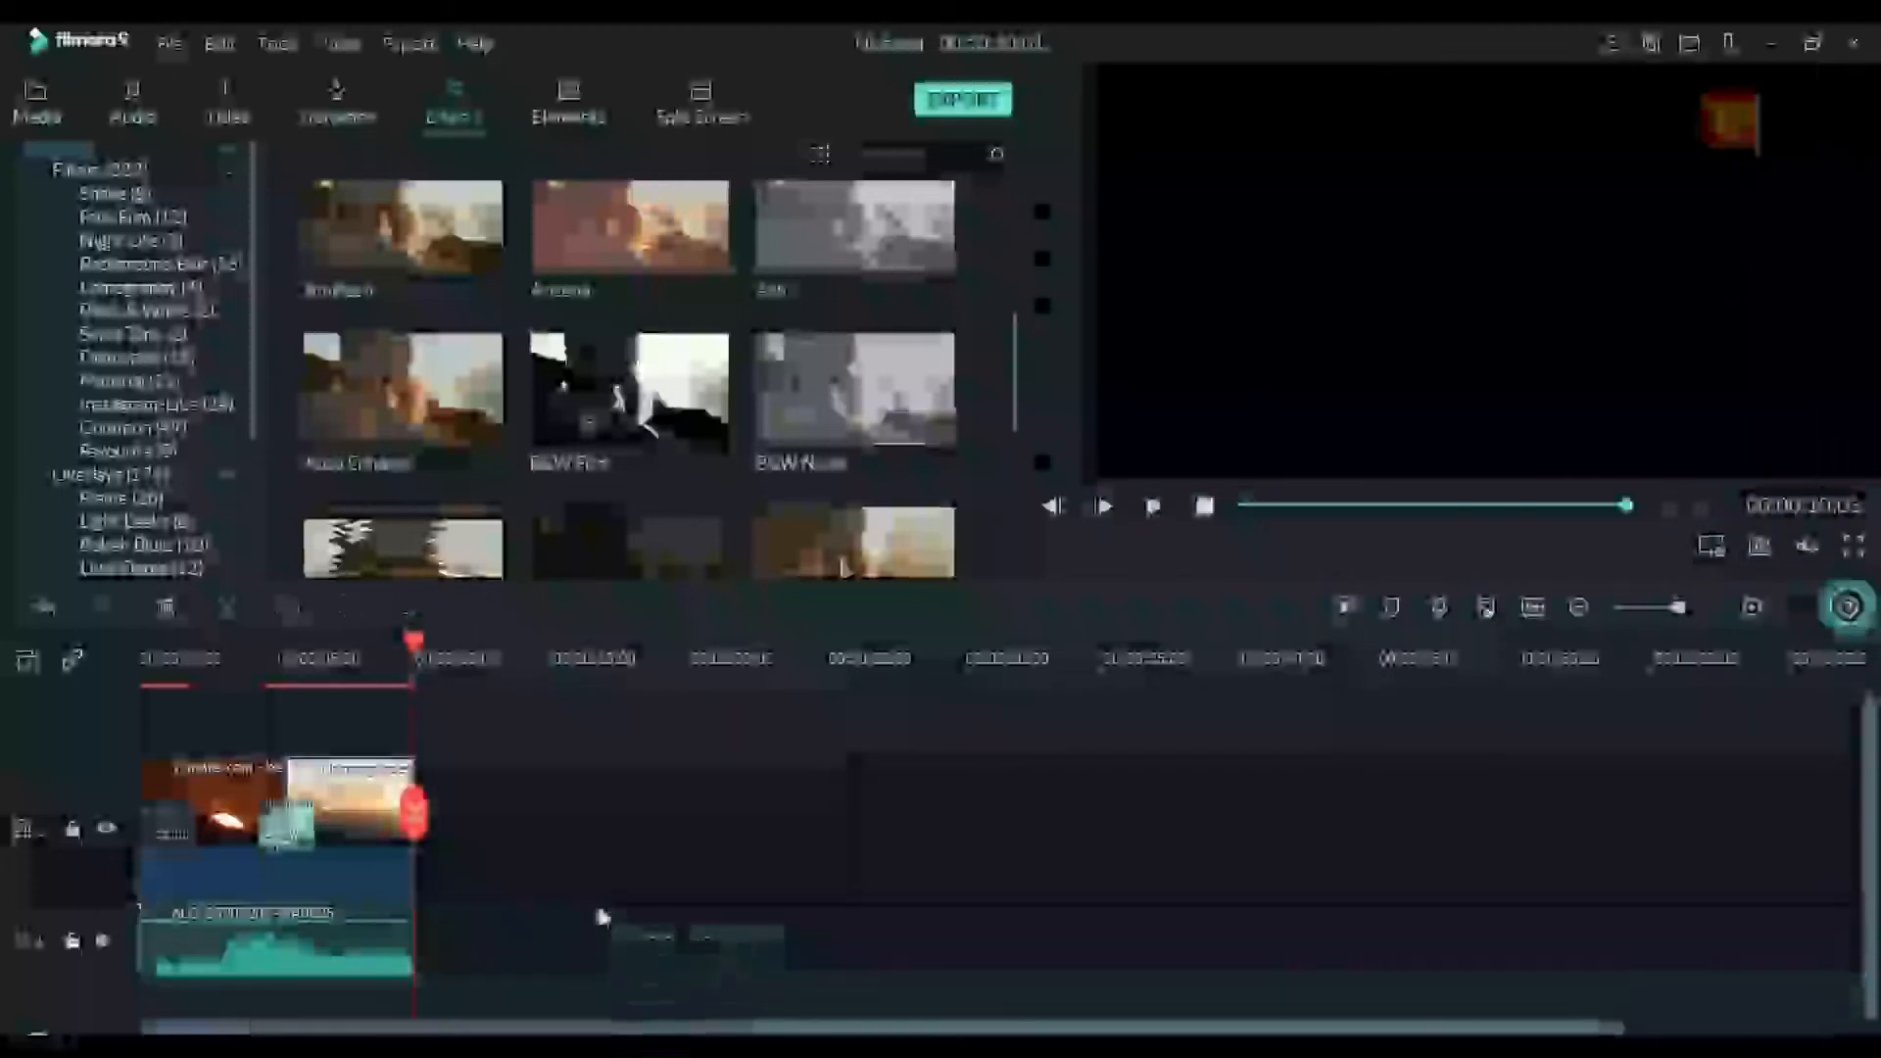
pyautogui.click(1156, 505)
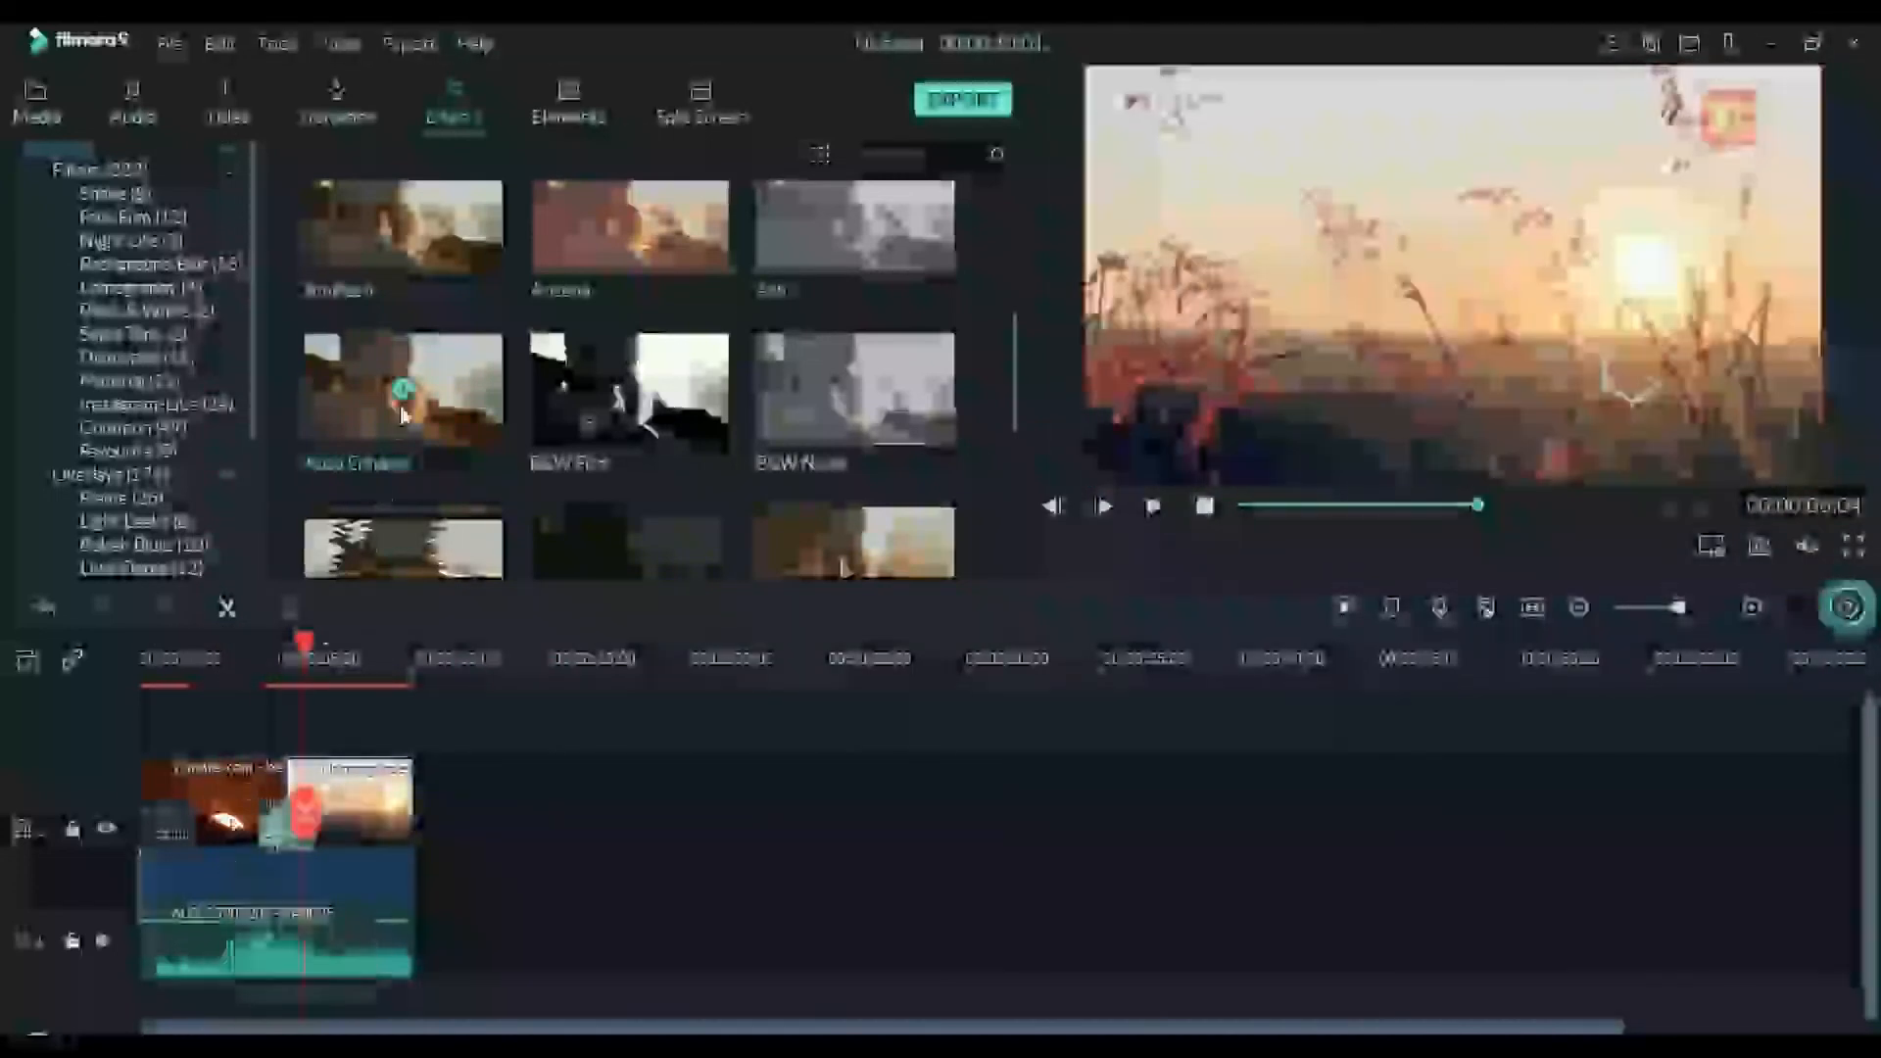
# Try the Auto Enhance filter on track 2 from 5 seconds to the video's end, play it from the start, and delete it
pyautogui.click(471, 389)
pyautogui.moveTo(472, 389); pyautogui.dragTo(225, 659)
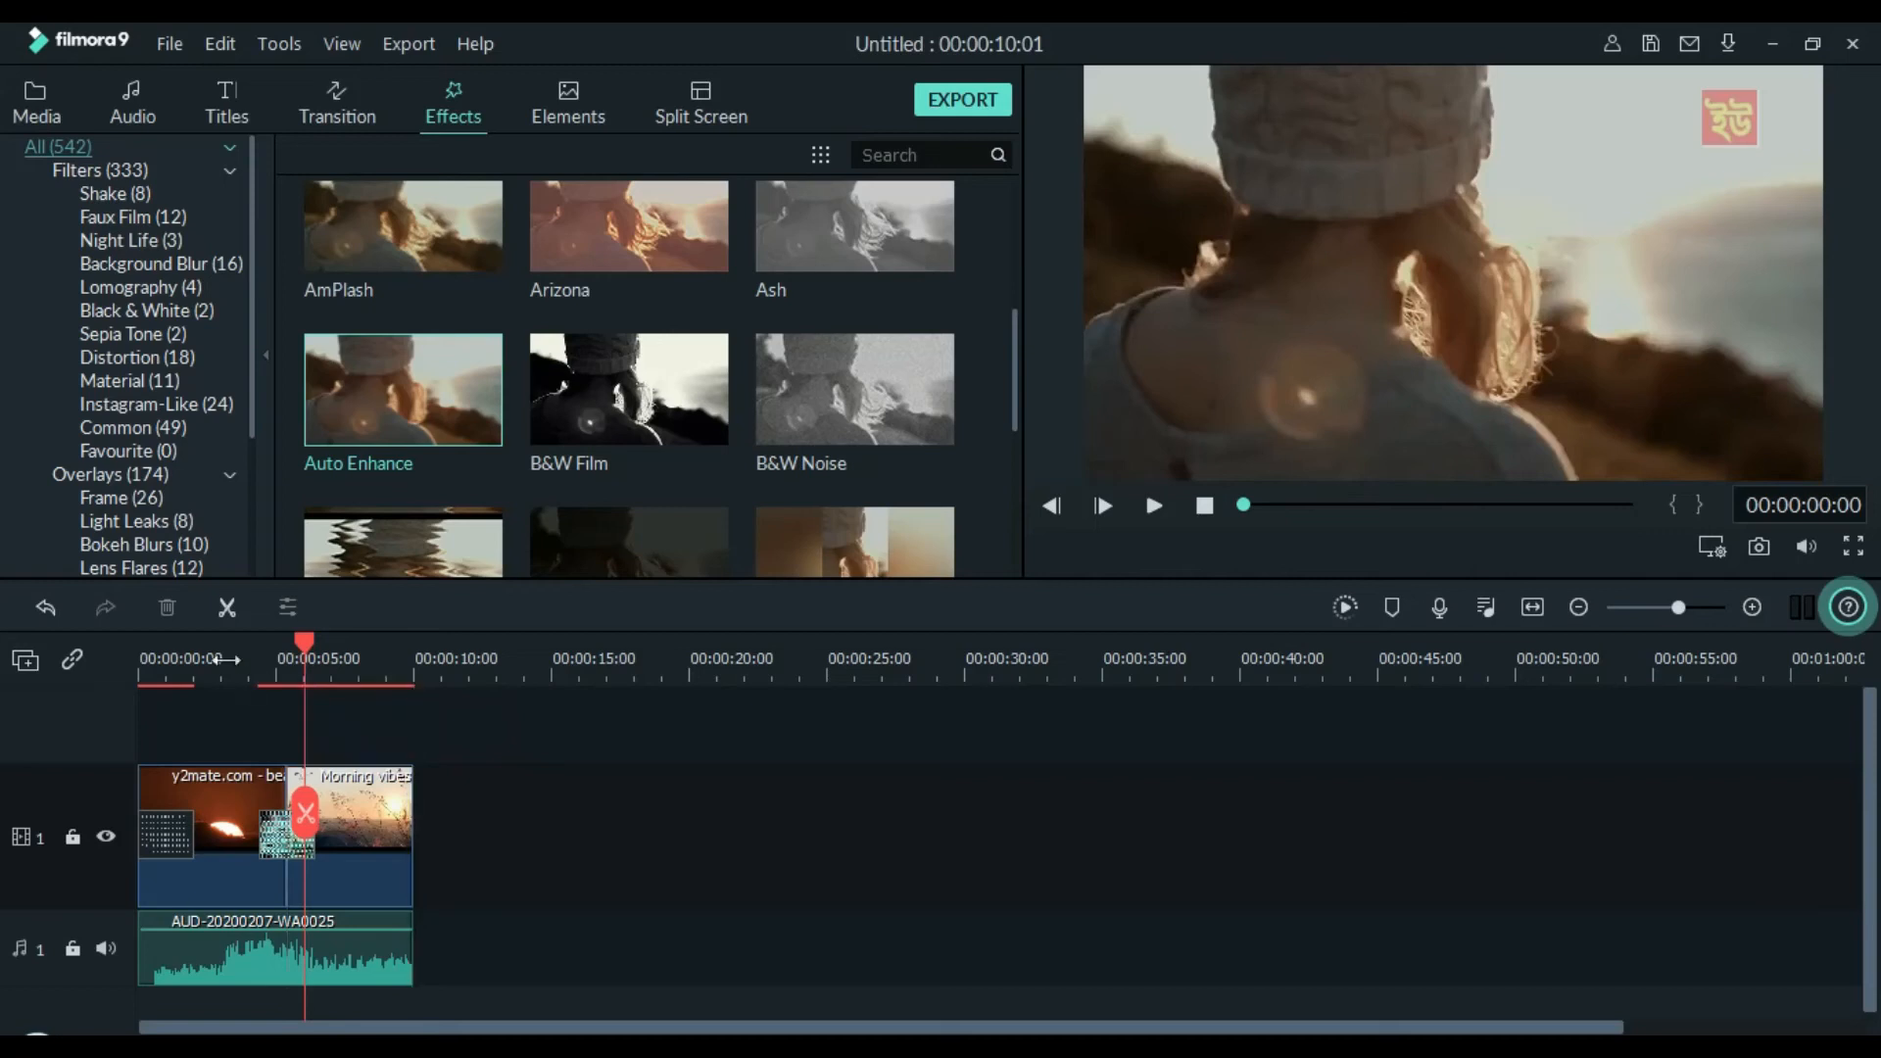
pyautogui.moveTo(438, 394); pyautogui.dragTo(138, 641)
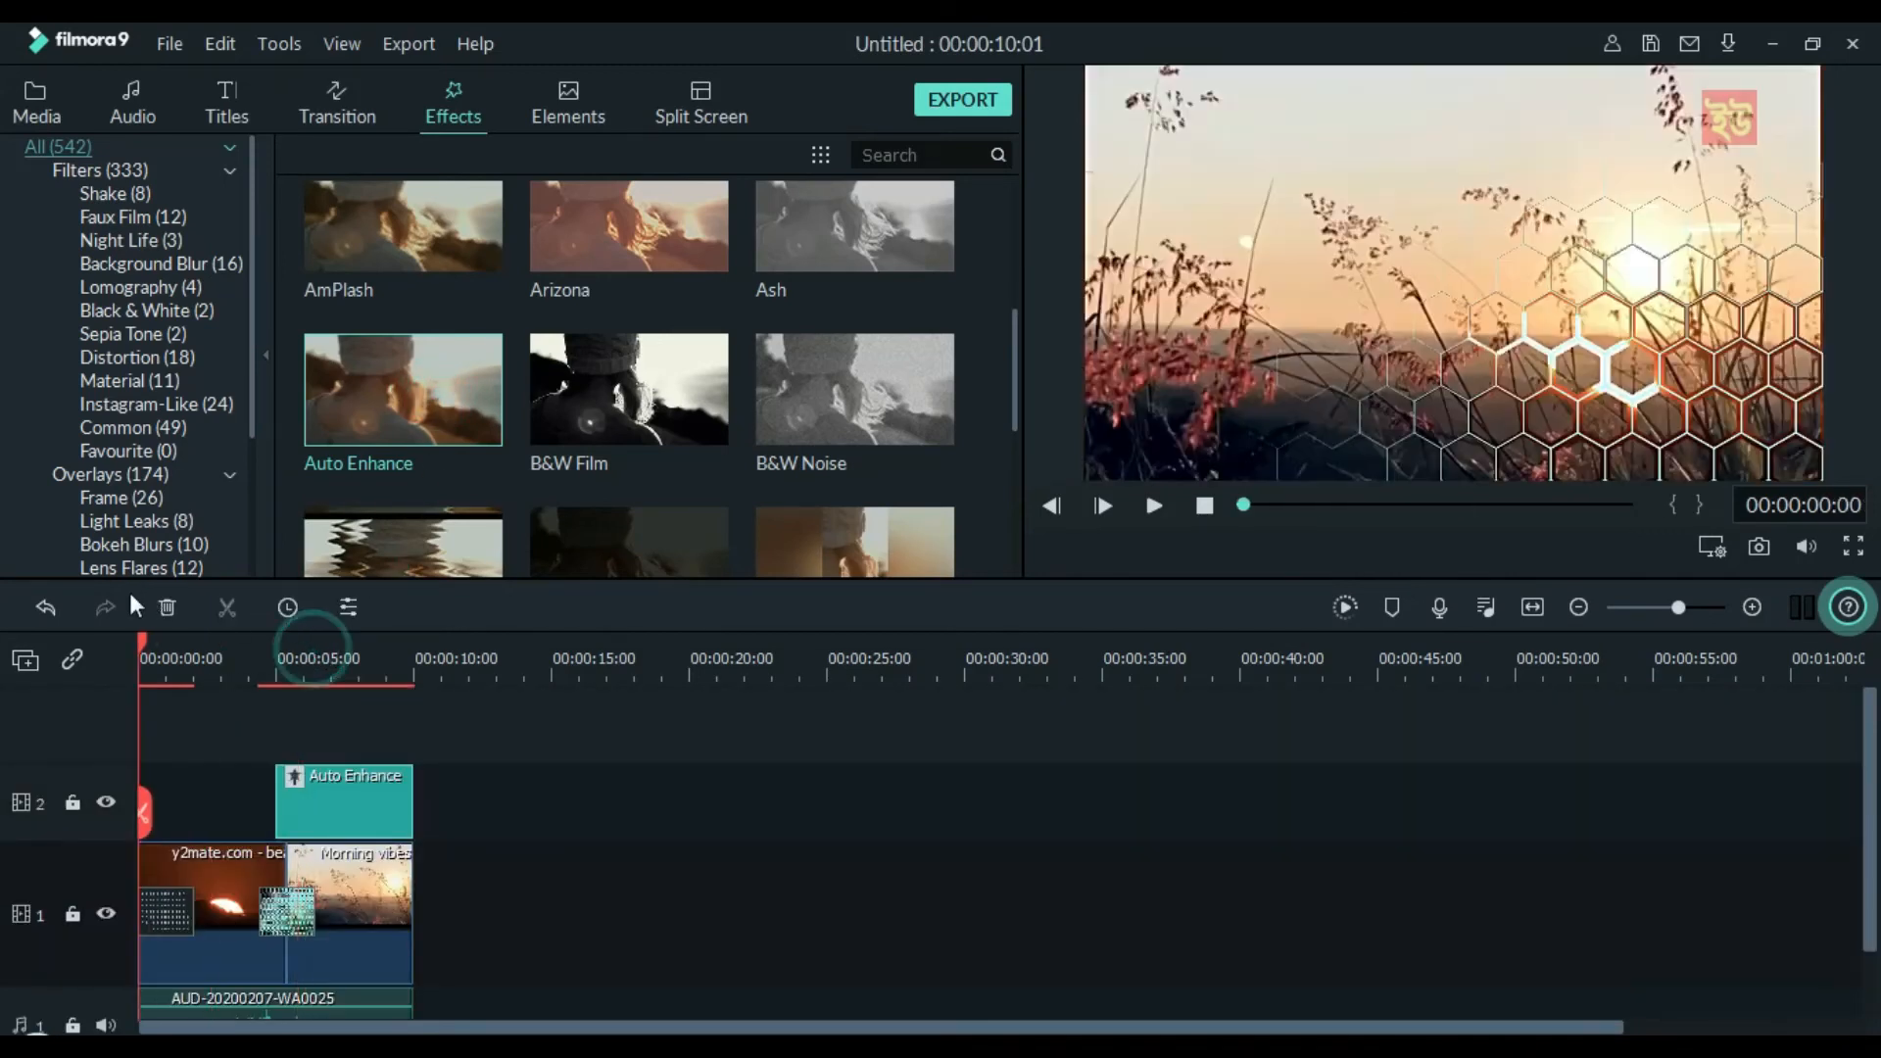
pyautogui.press('space')
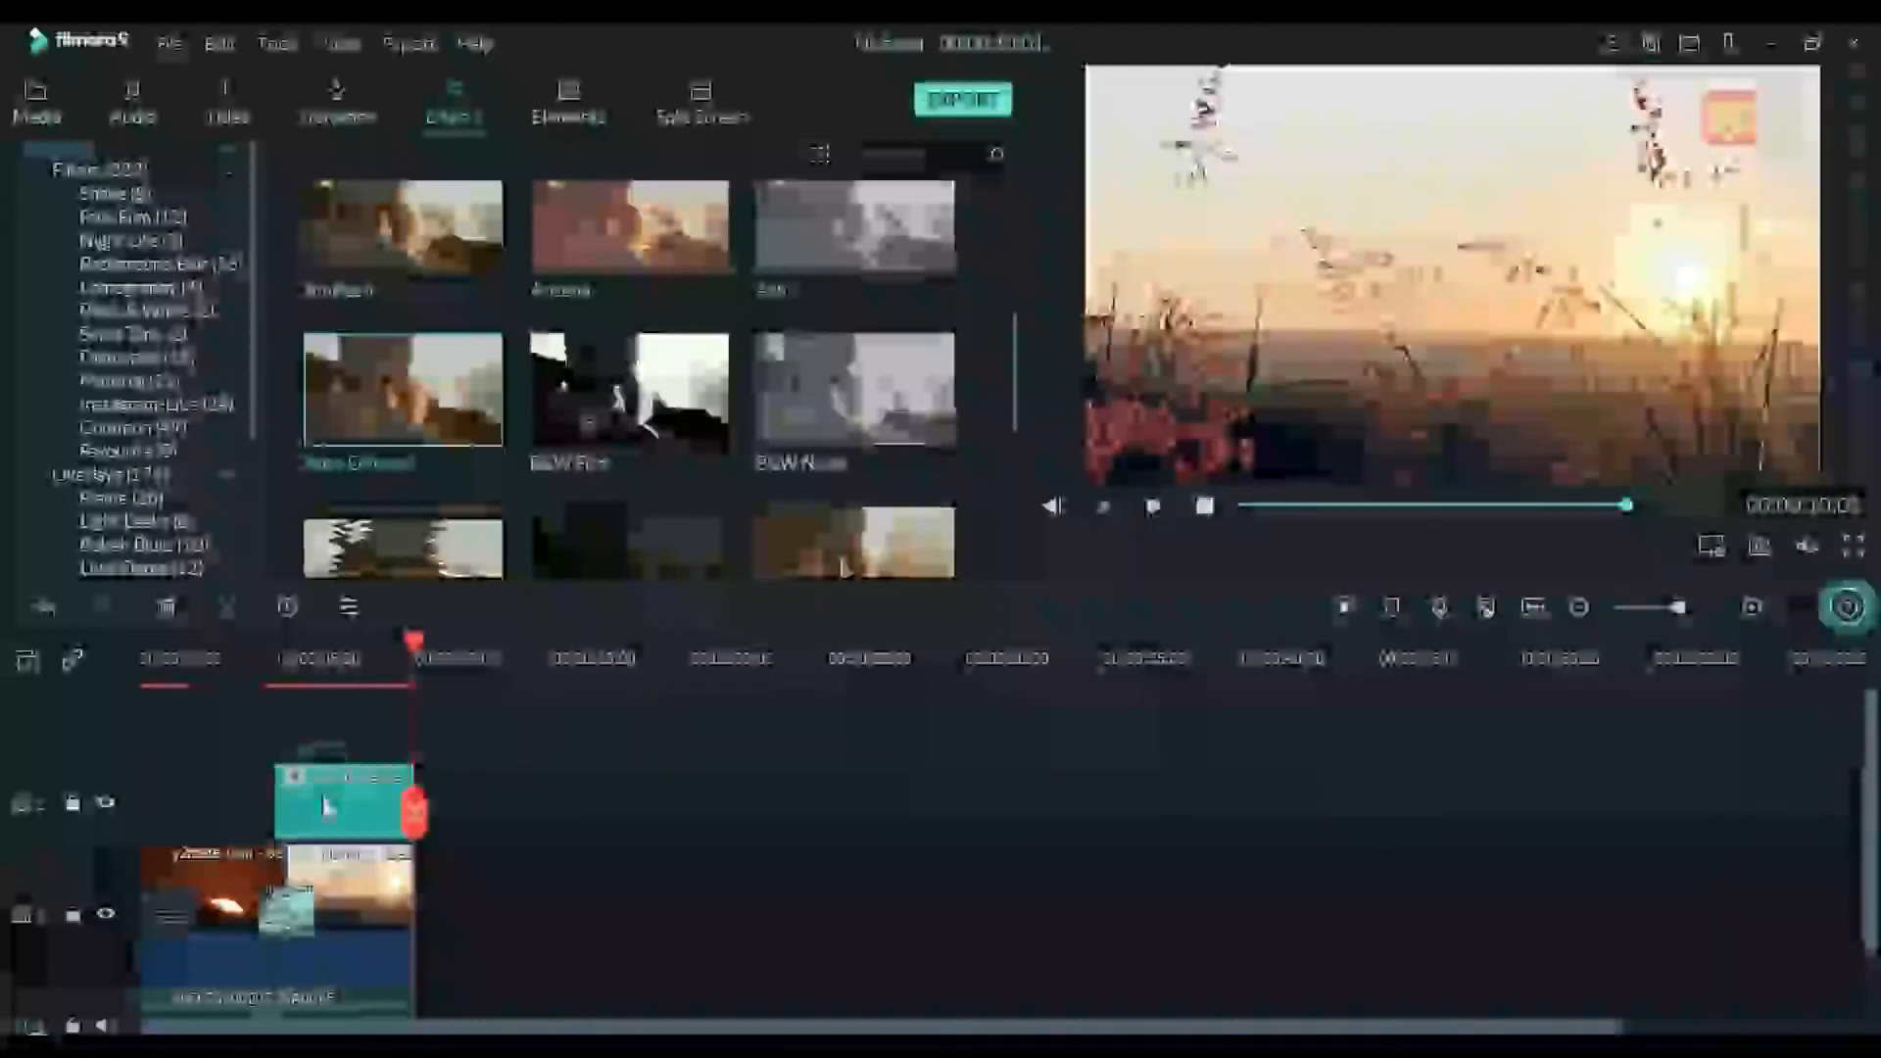
pyautogui.press('Delete')
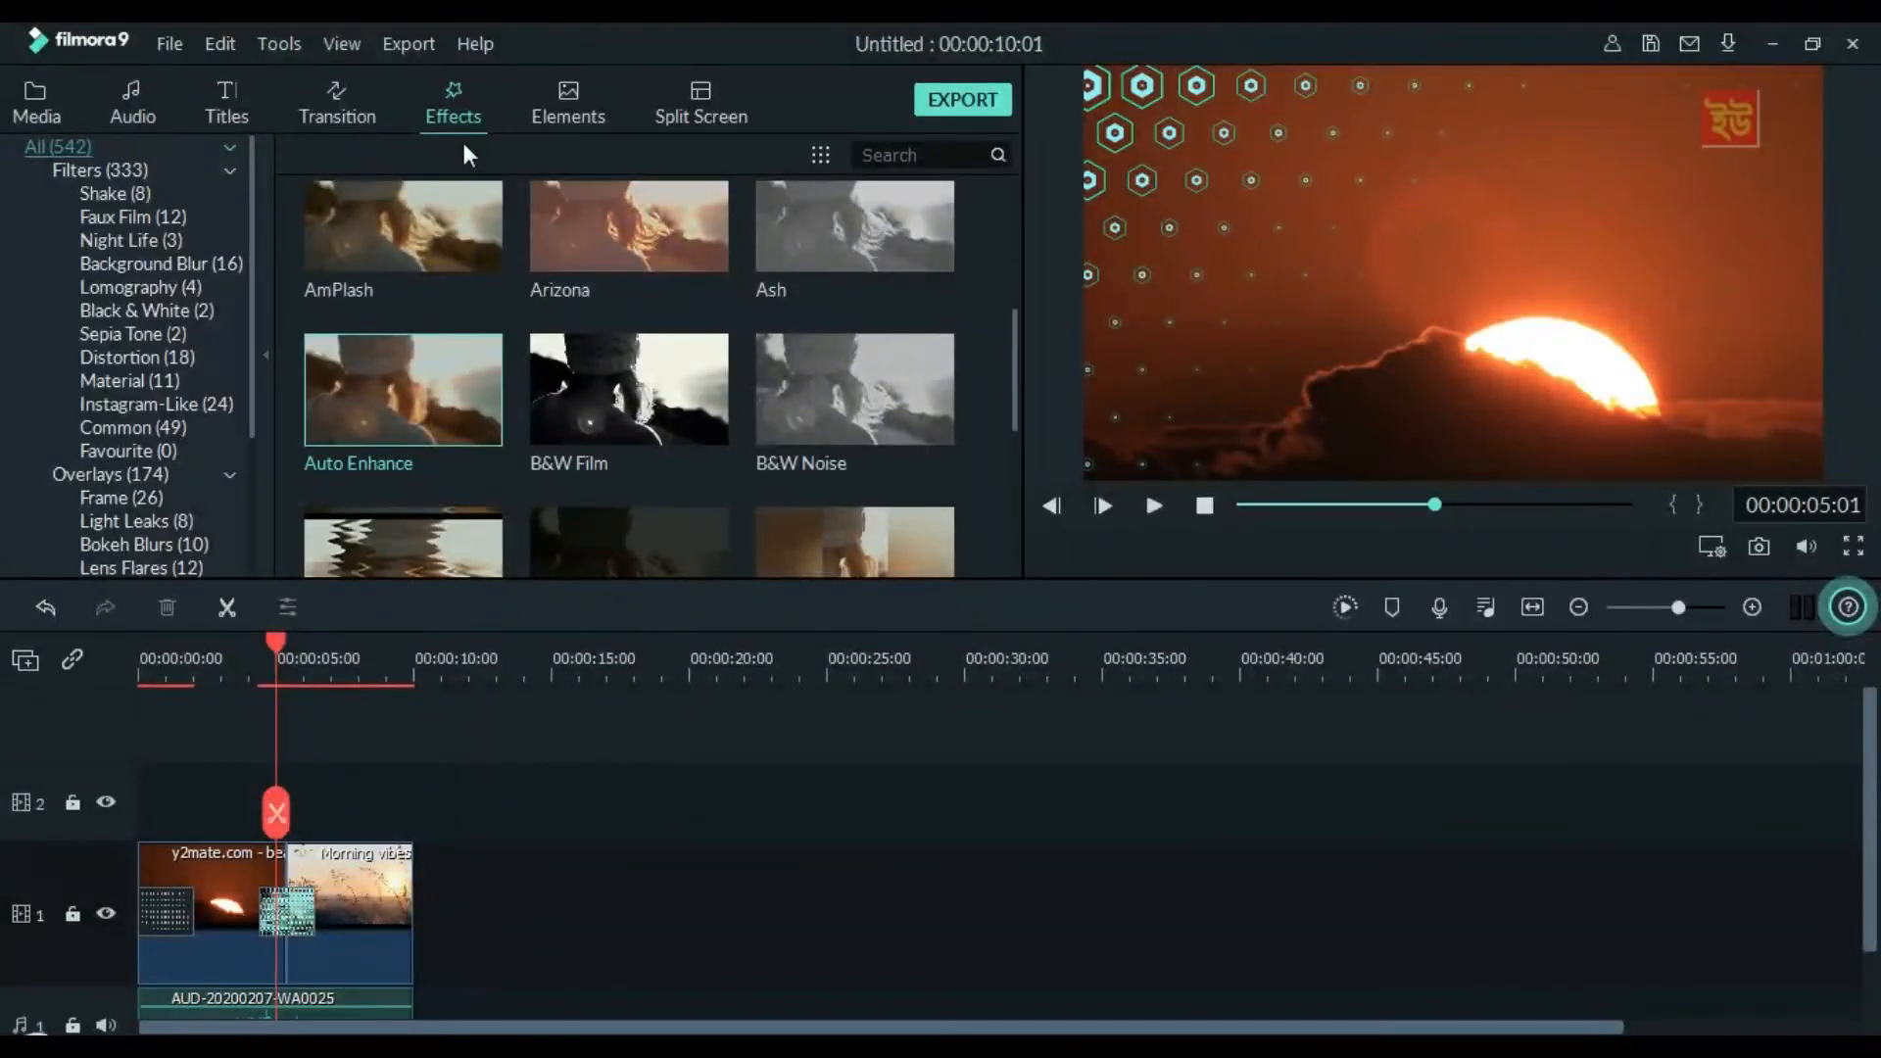
pyautogui.scroll(3, 588, 269)
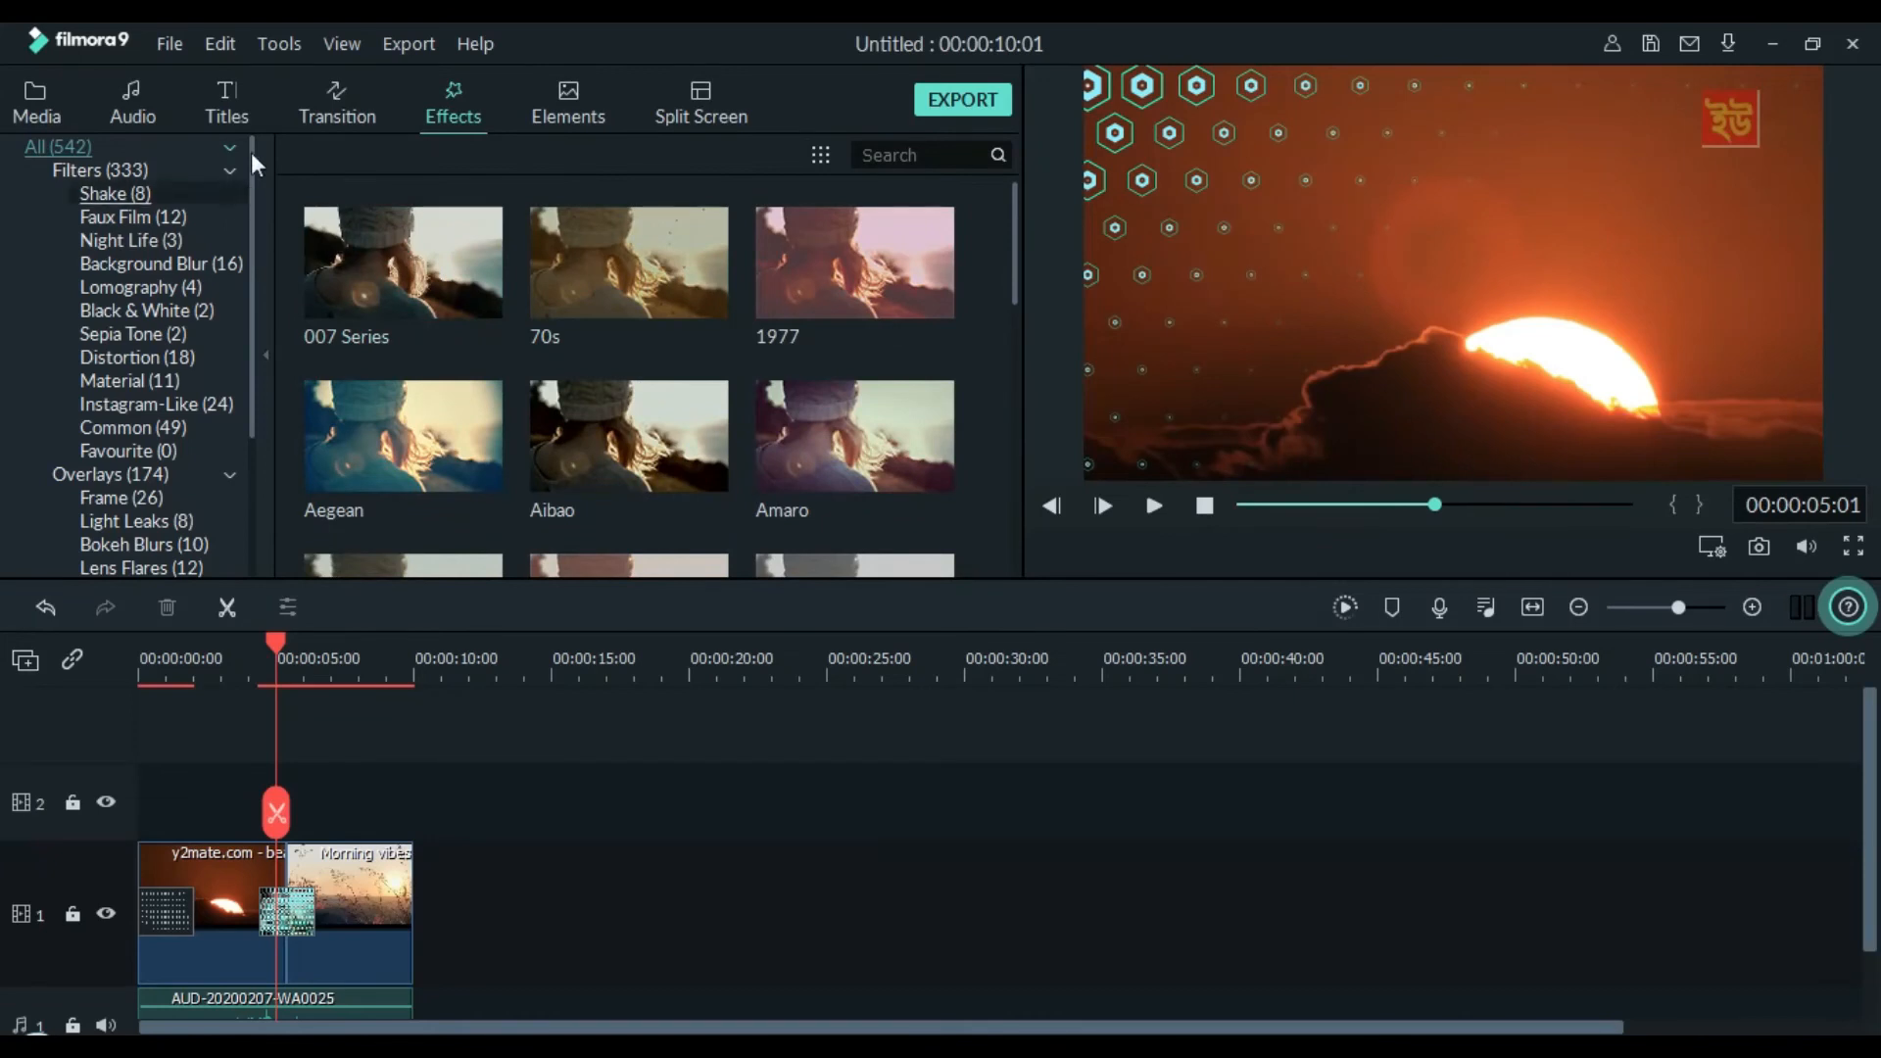
pyautogui.click(345, 98)
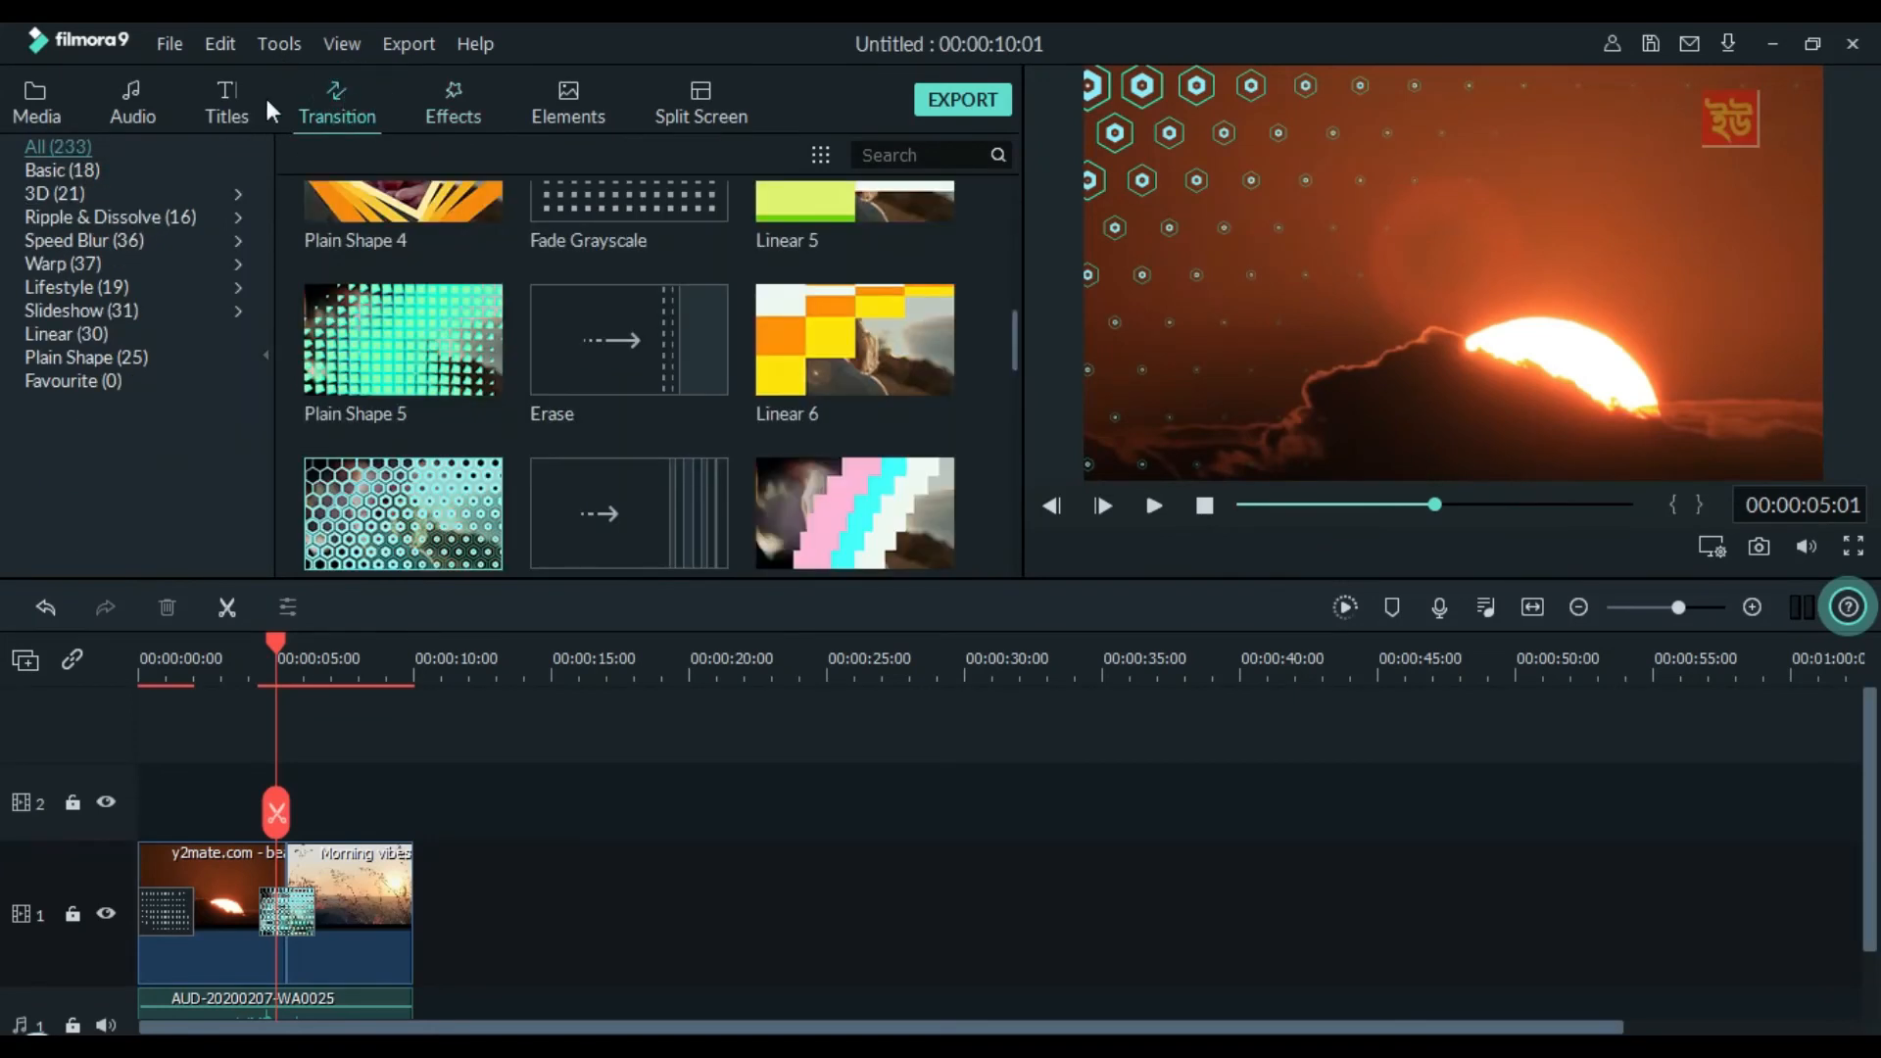
pyautogui.click(453, 104)
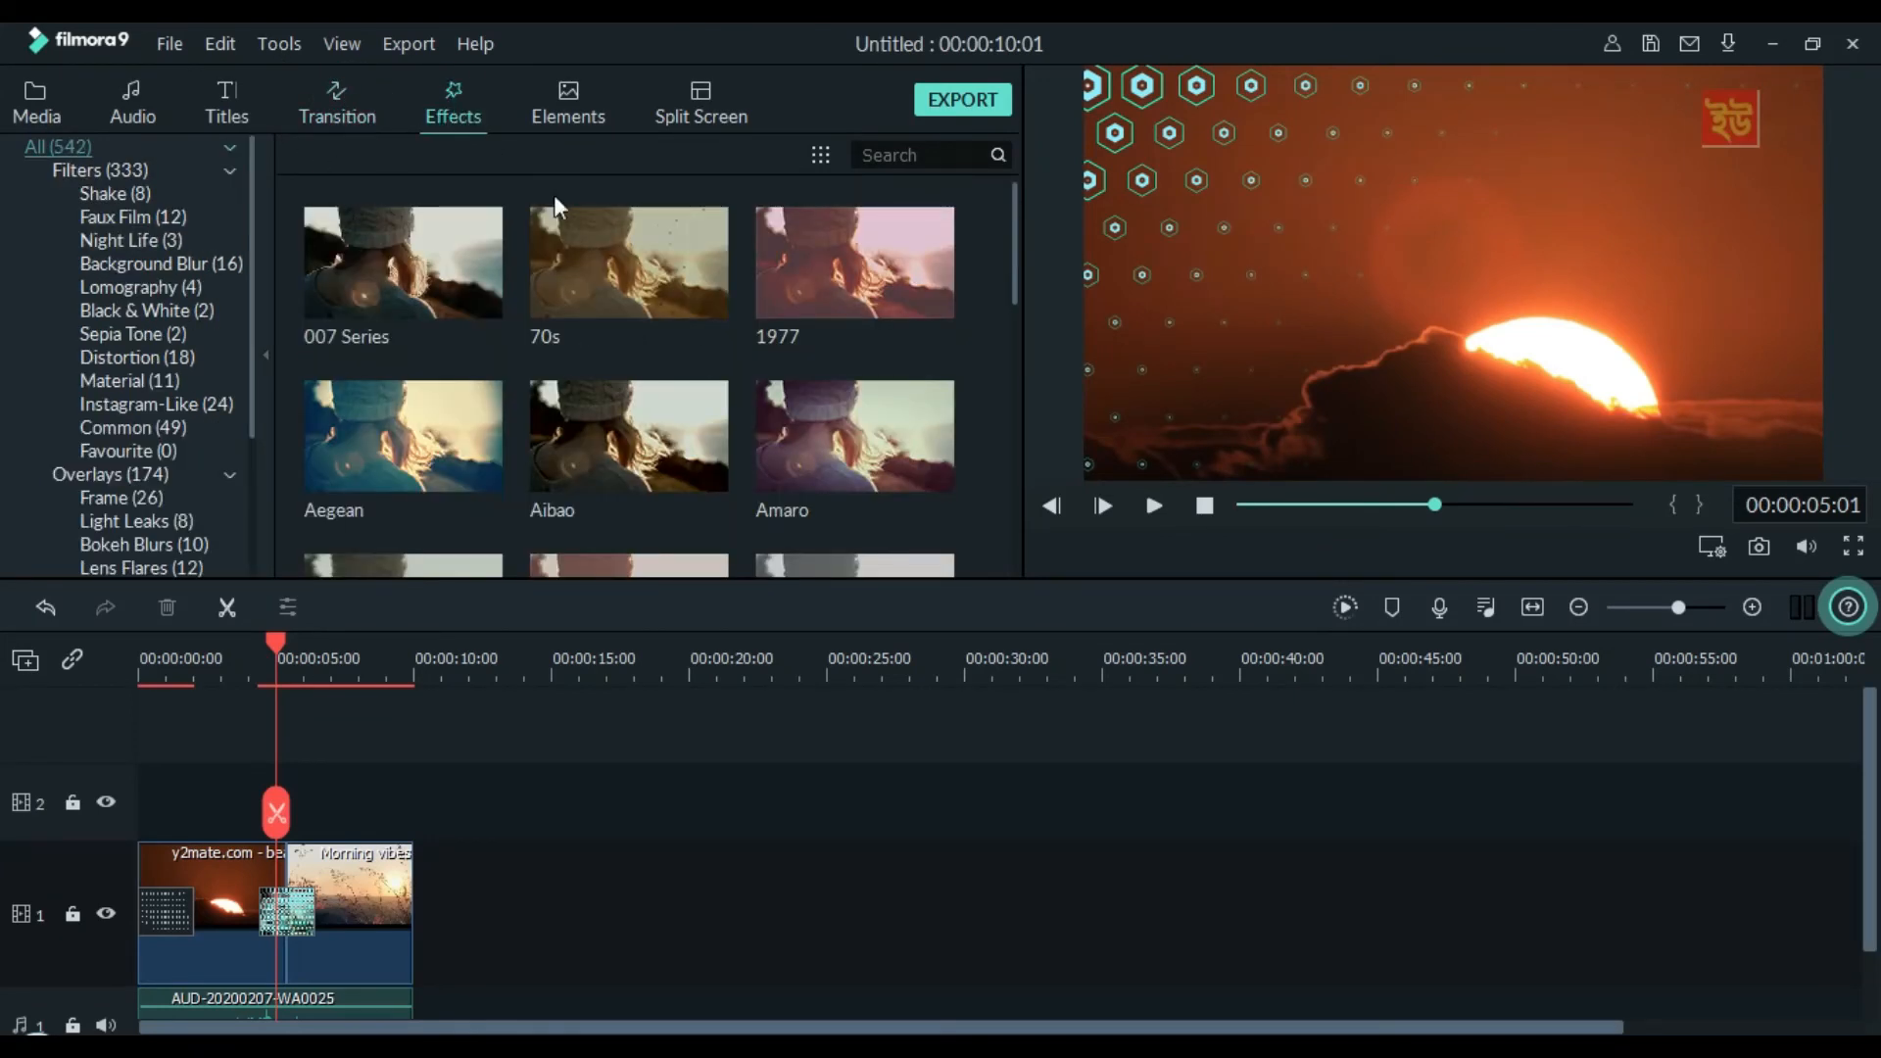
pyautogui.scroll(-5, 737, 474)
pyautogui.scroll(-15, 737, 474)
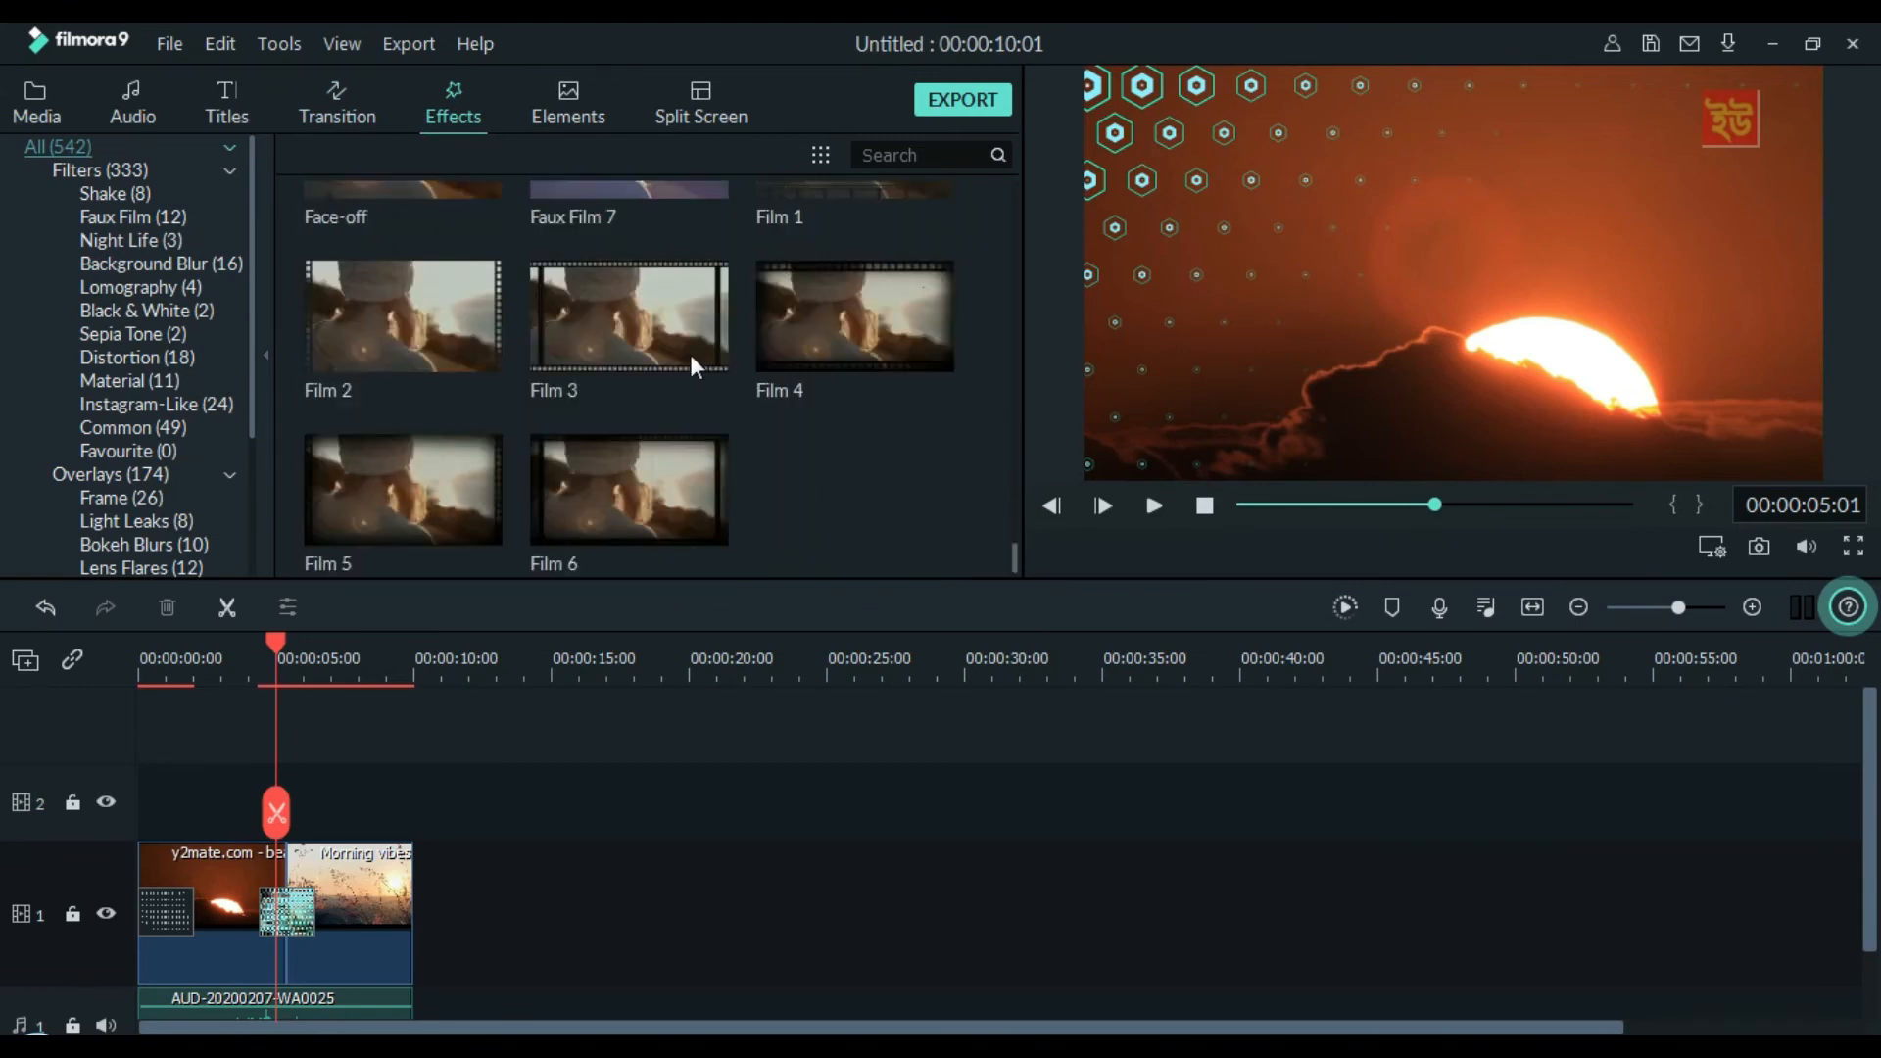
# Render a preview of the whole timeline for smooth playback
pyautogui.click(1347, 607)
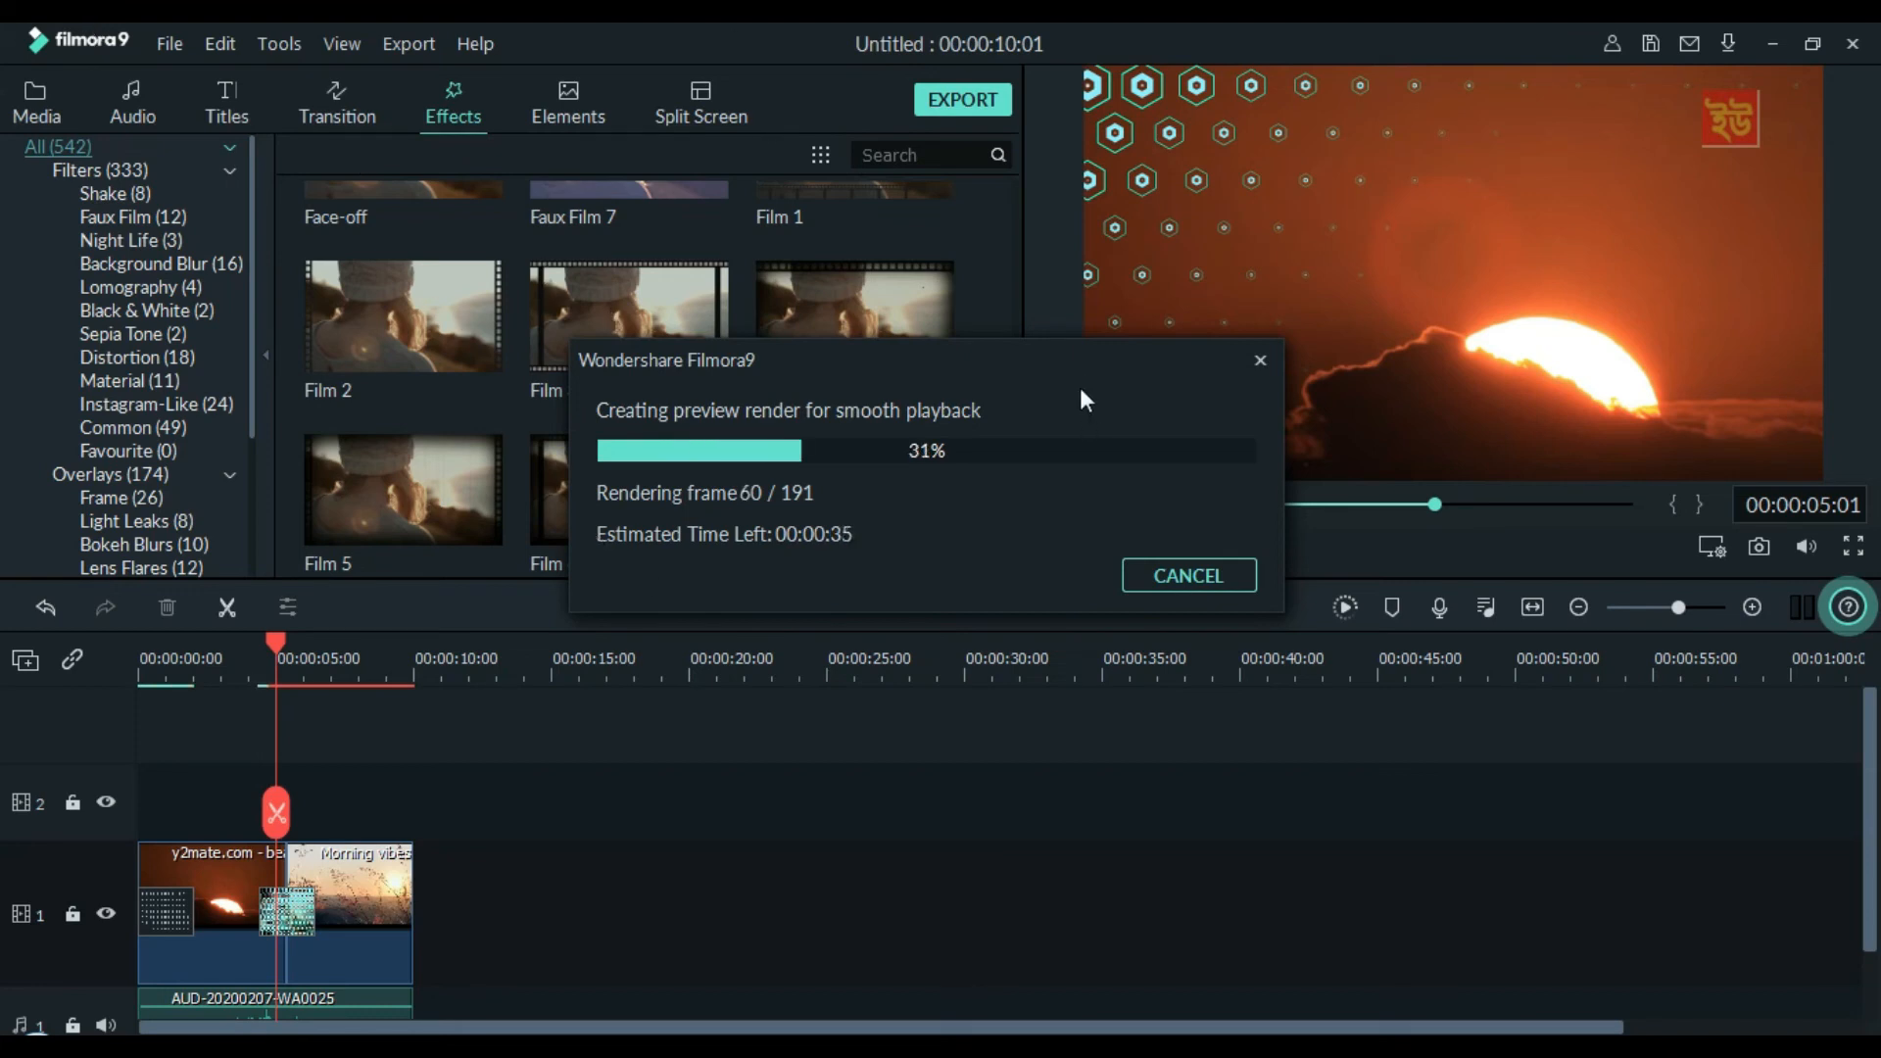
pyautogui.moveTo(1013, 367); pyautogui.dragTo(1087, 370)
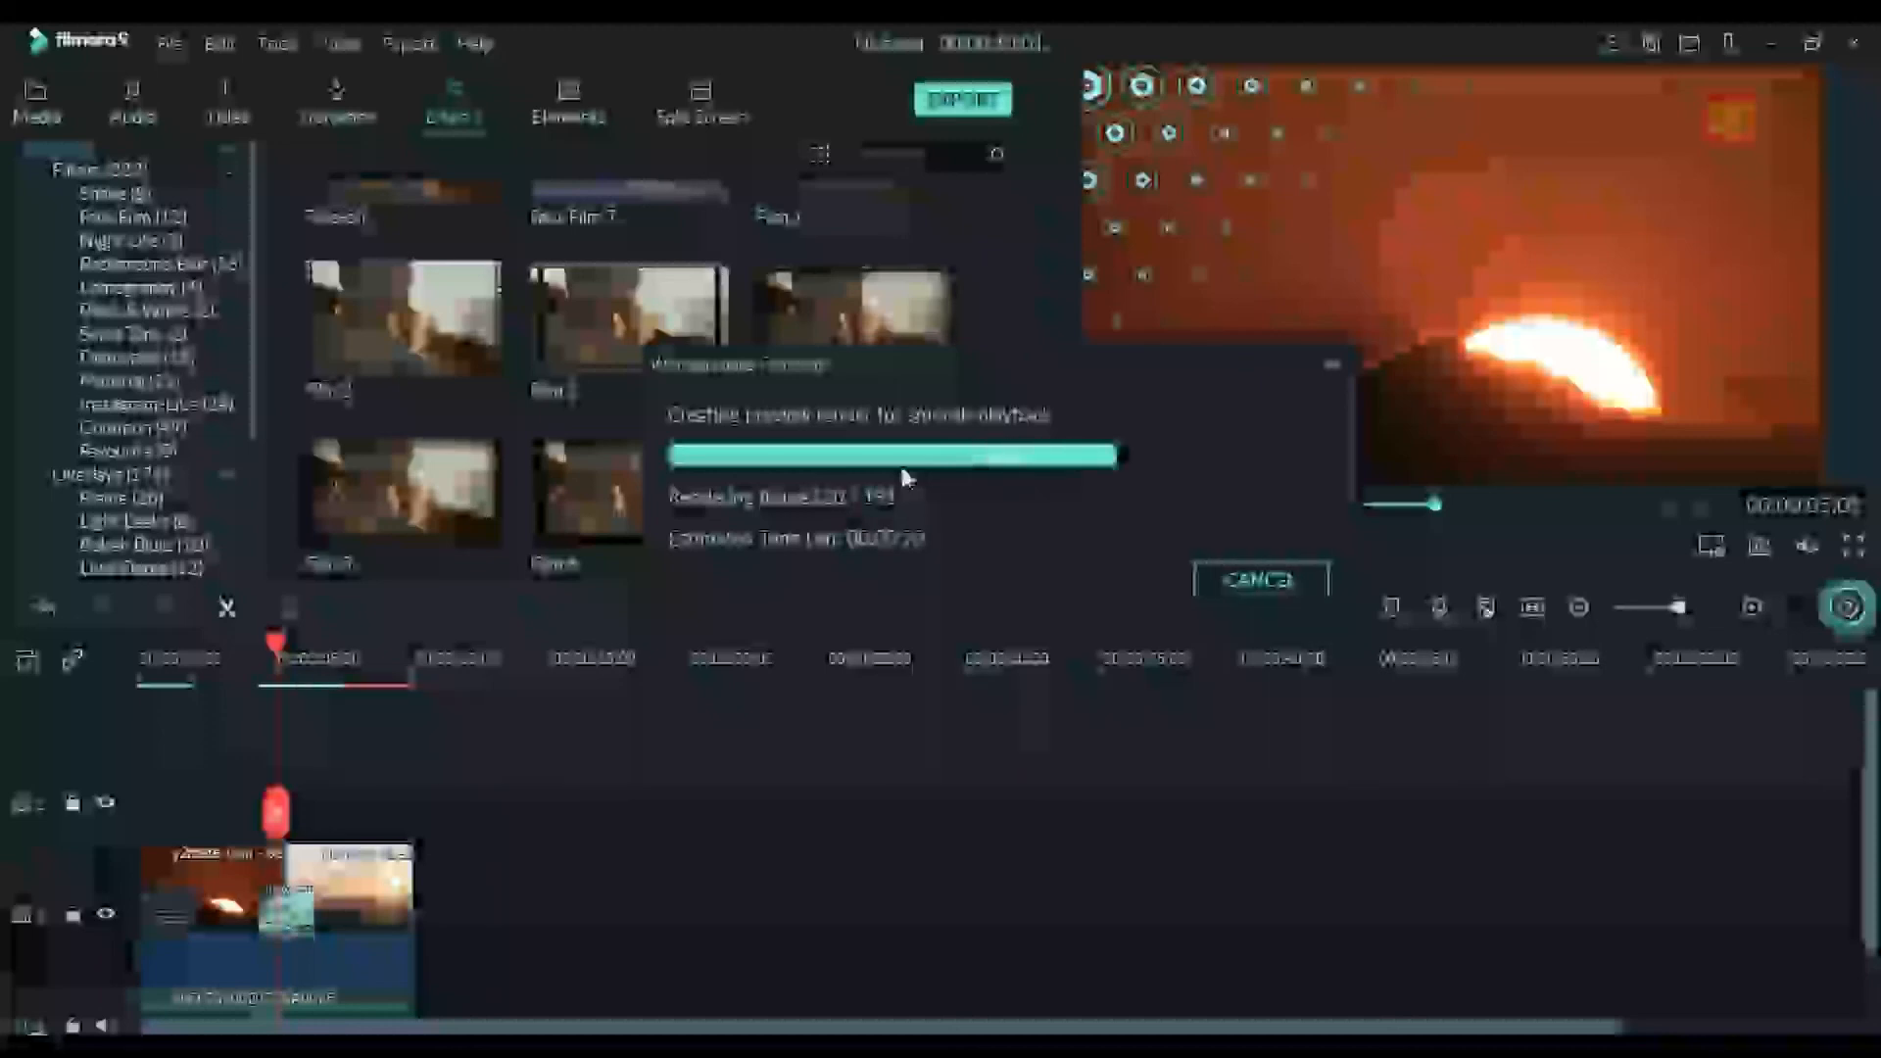
pyautogui.moveTo(1135, 351); pyautogui.dragTo(1242, 351)
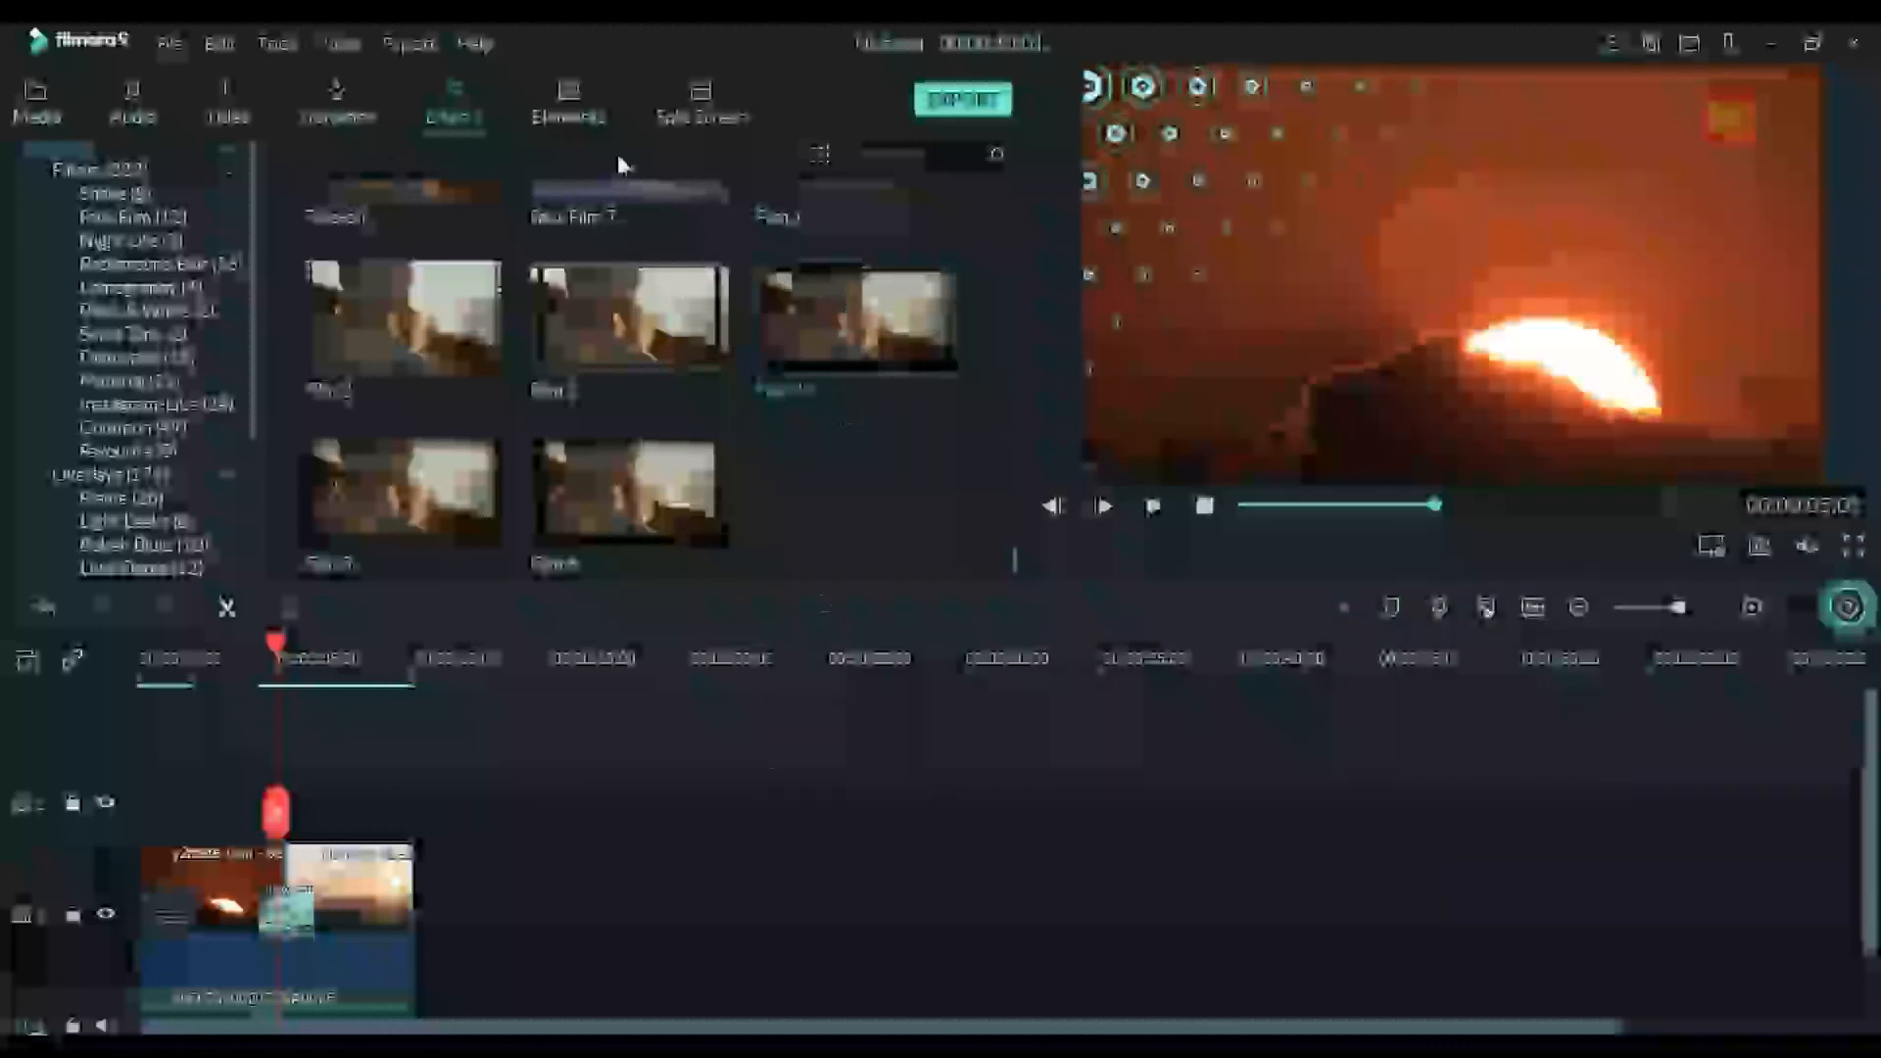
# Try the Cinematic Flares 2 filter over the first five seconds of the video, preview it from the start, and delete it
pyautogui.scroll(10, 609, 446)
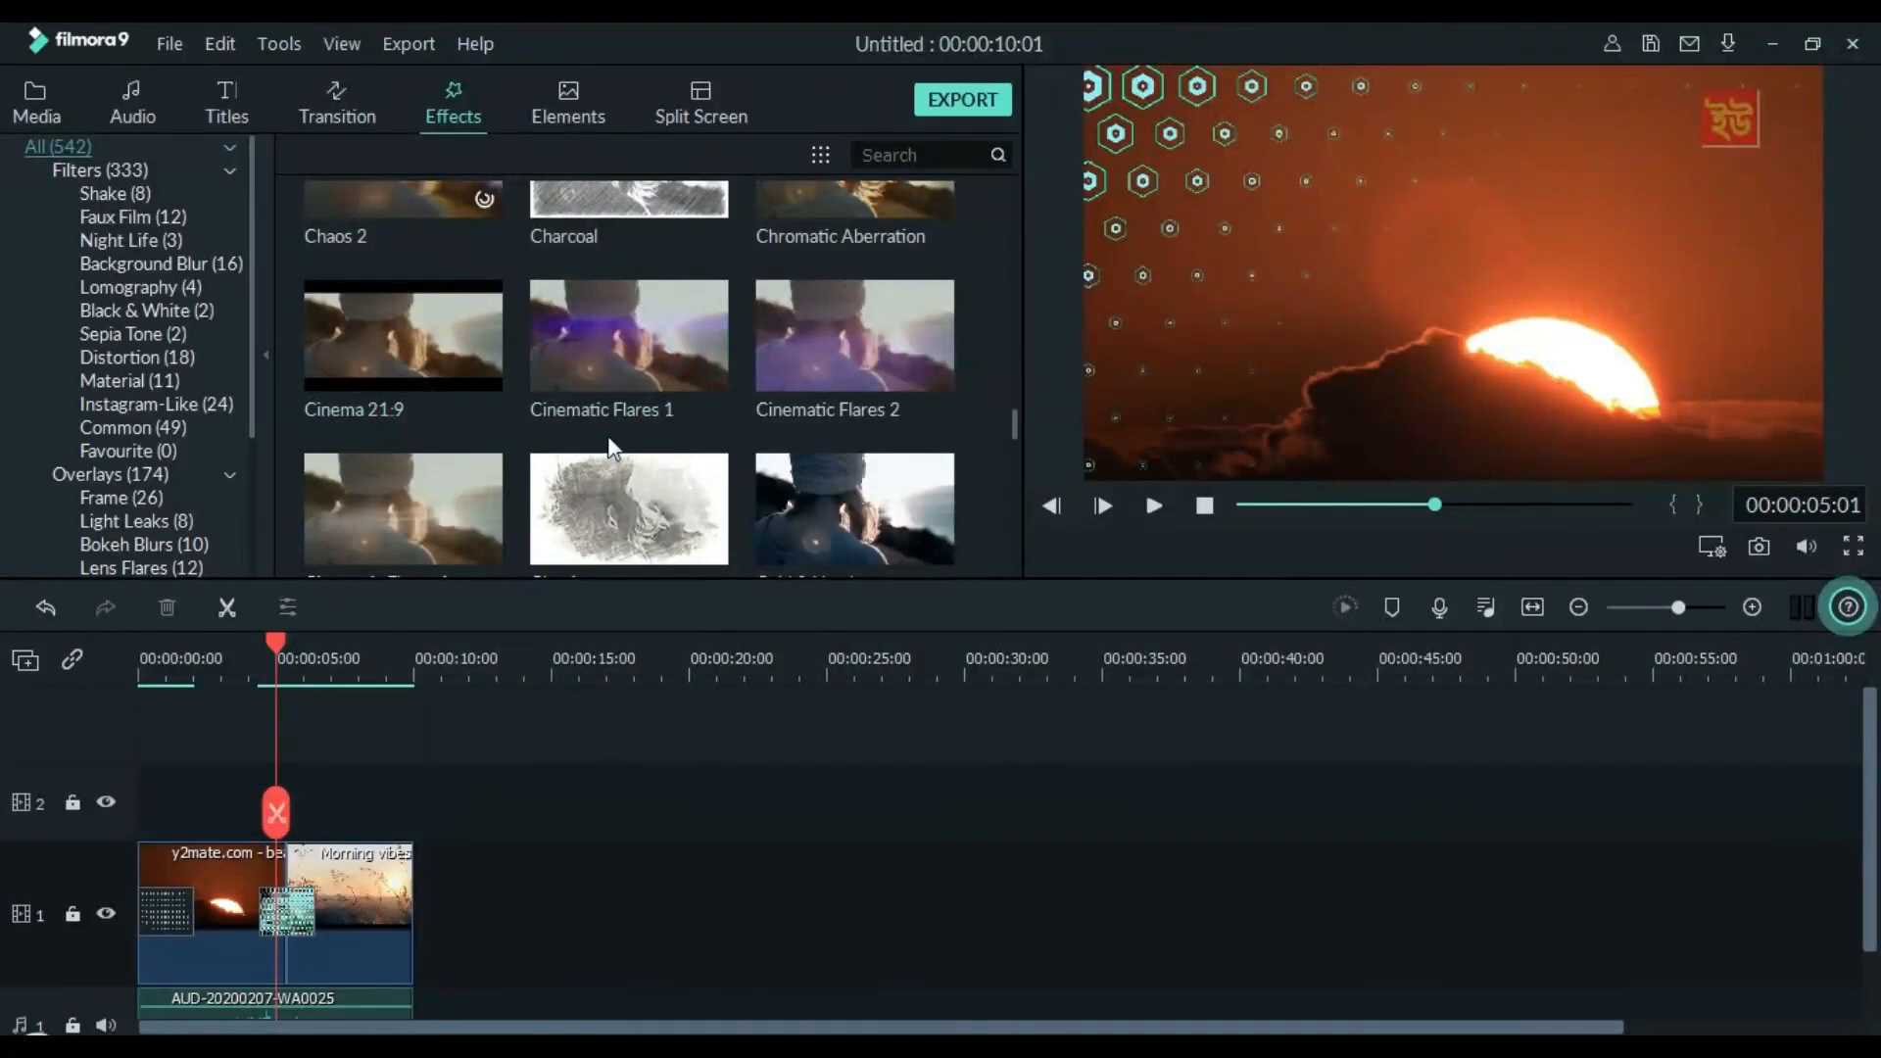
pyautogui.click(825, 345)
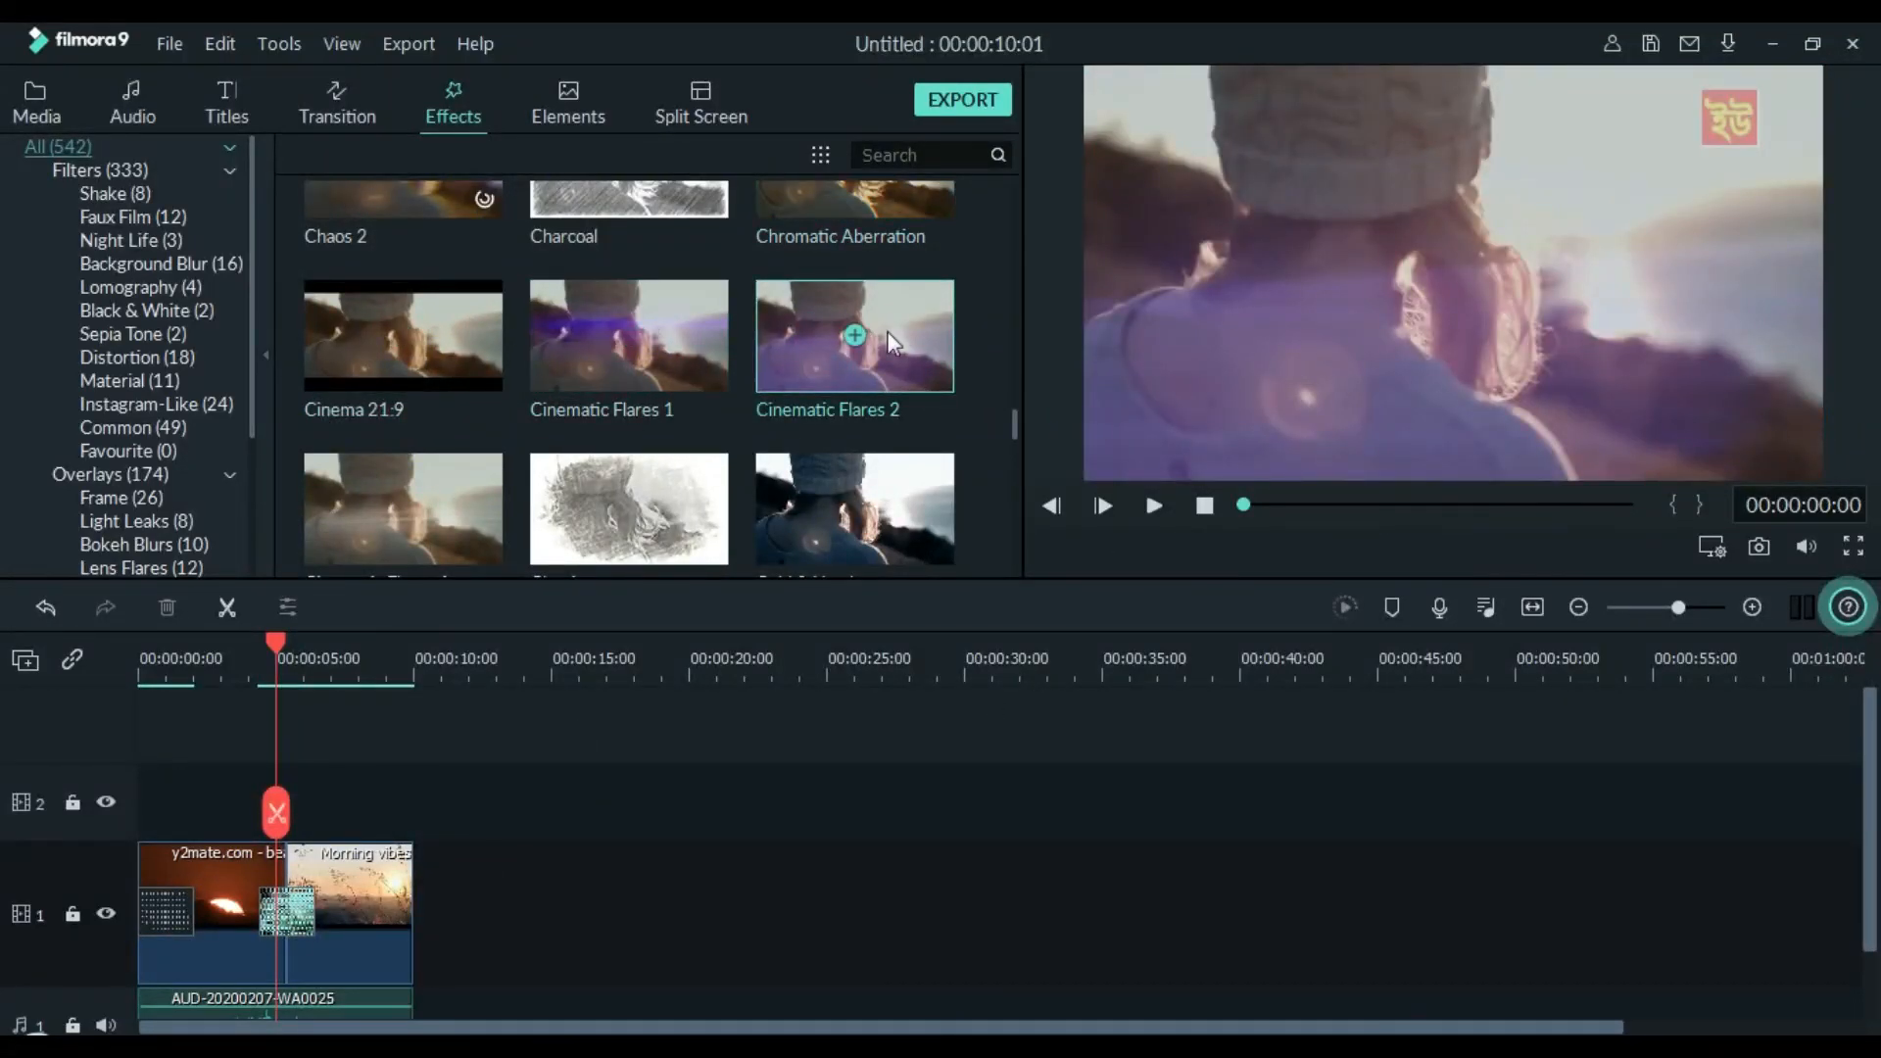
pyautogui.moveTo(889, 341); pyautogui.dragTo(186, 802)
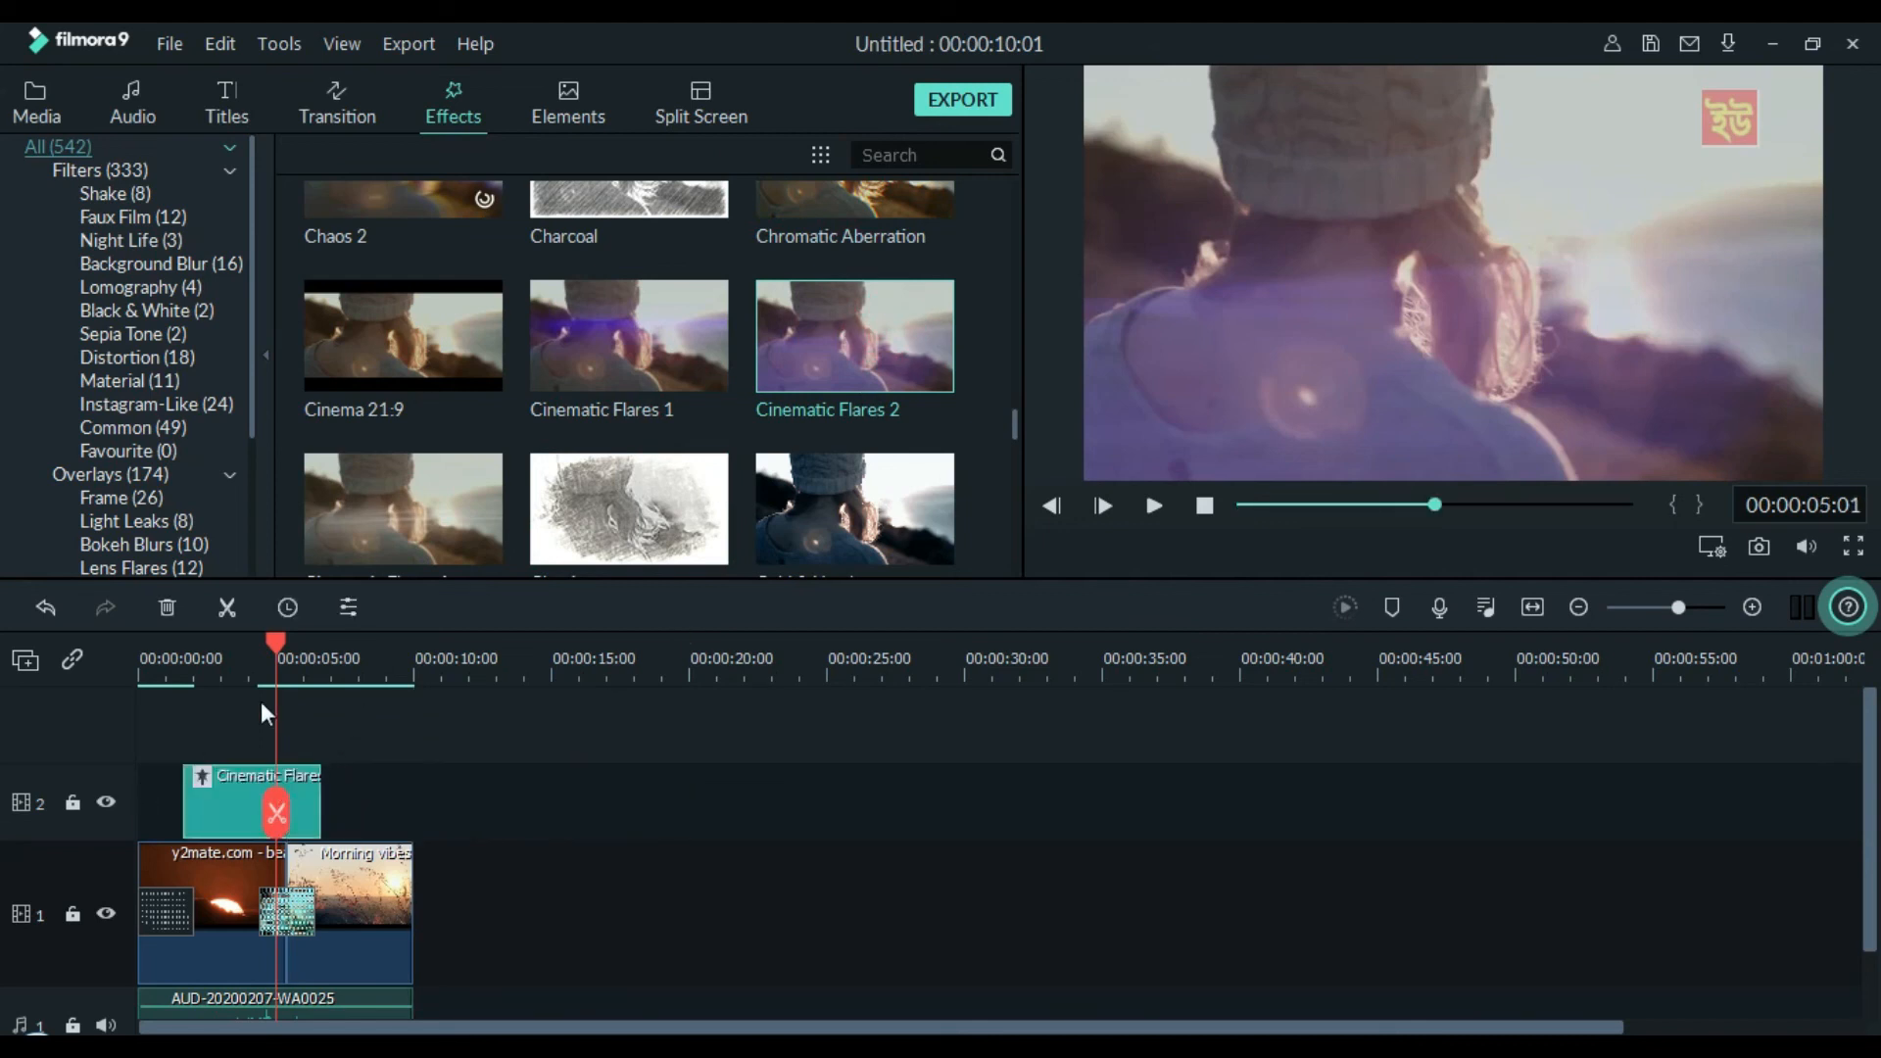
pyautogui.moveTo(238, 808); pyautogui.dragTo(193, 806)
pyautogui.click(1278, 513)
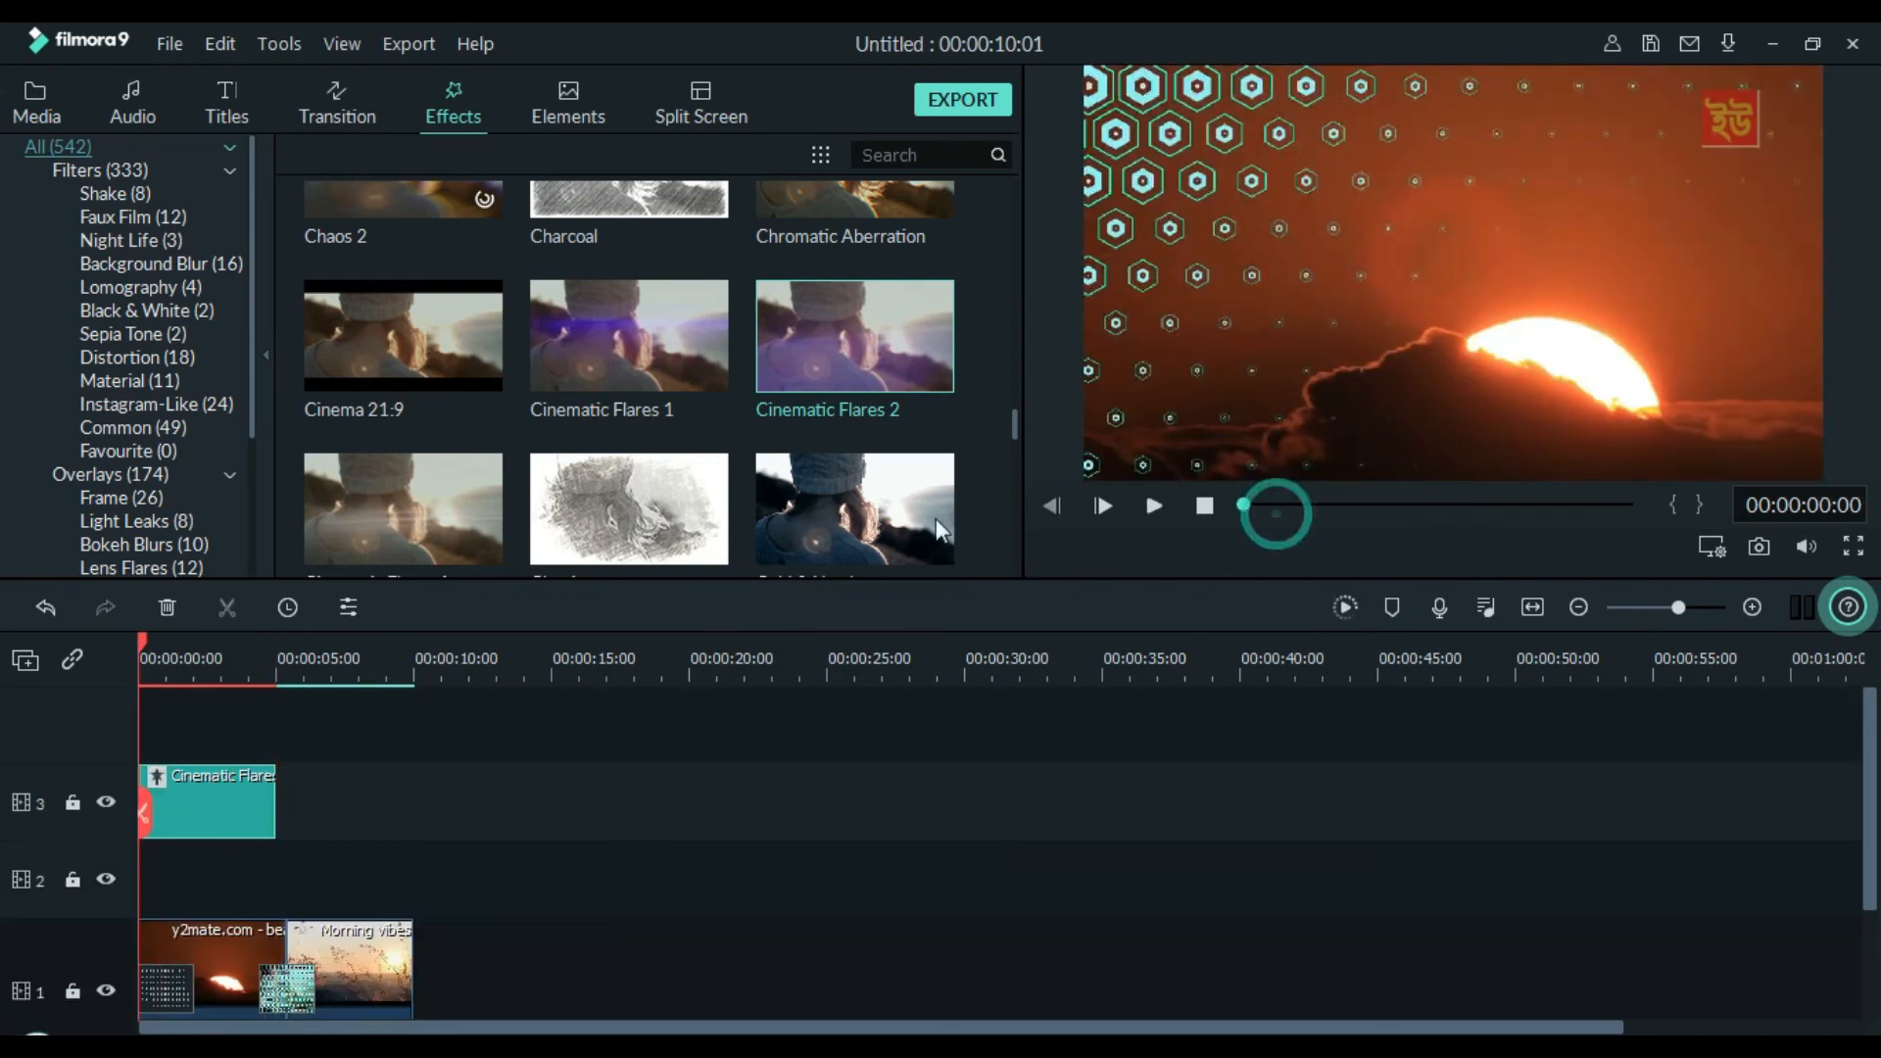
pyautogui.press('space')
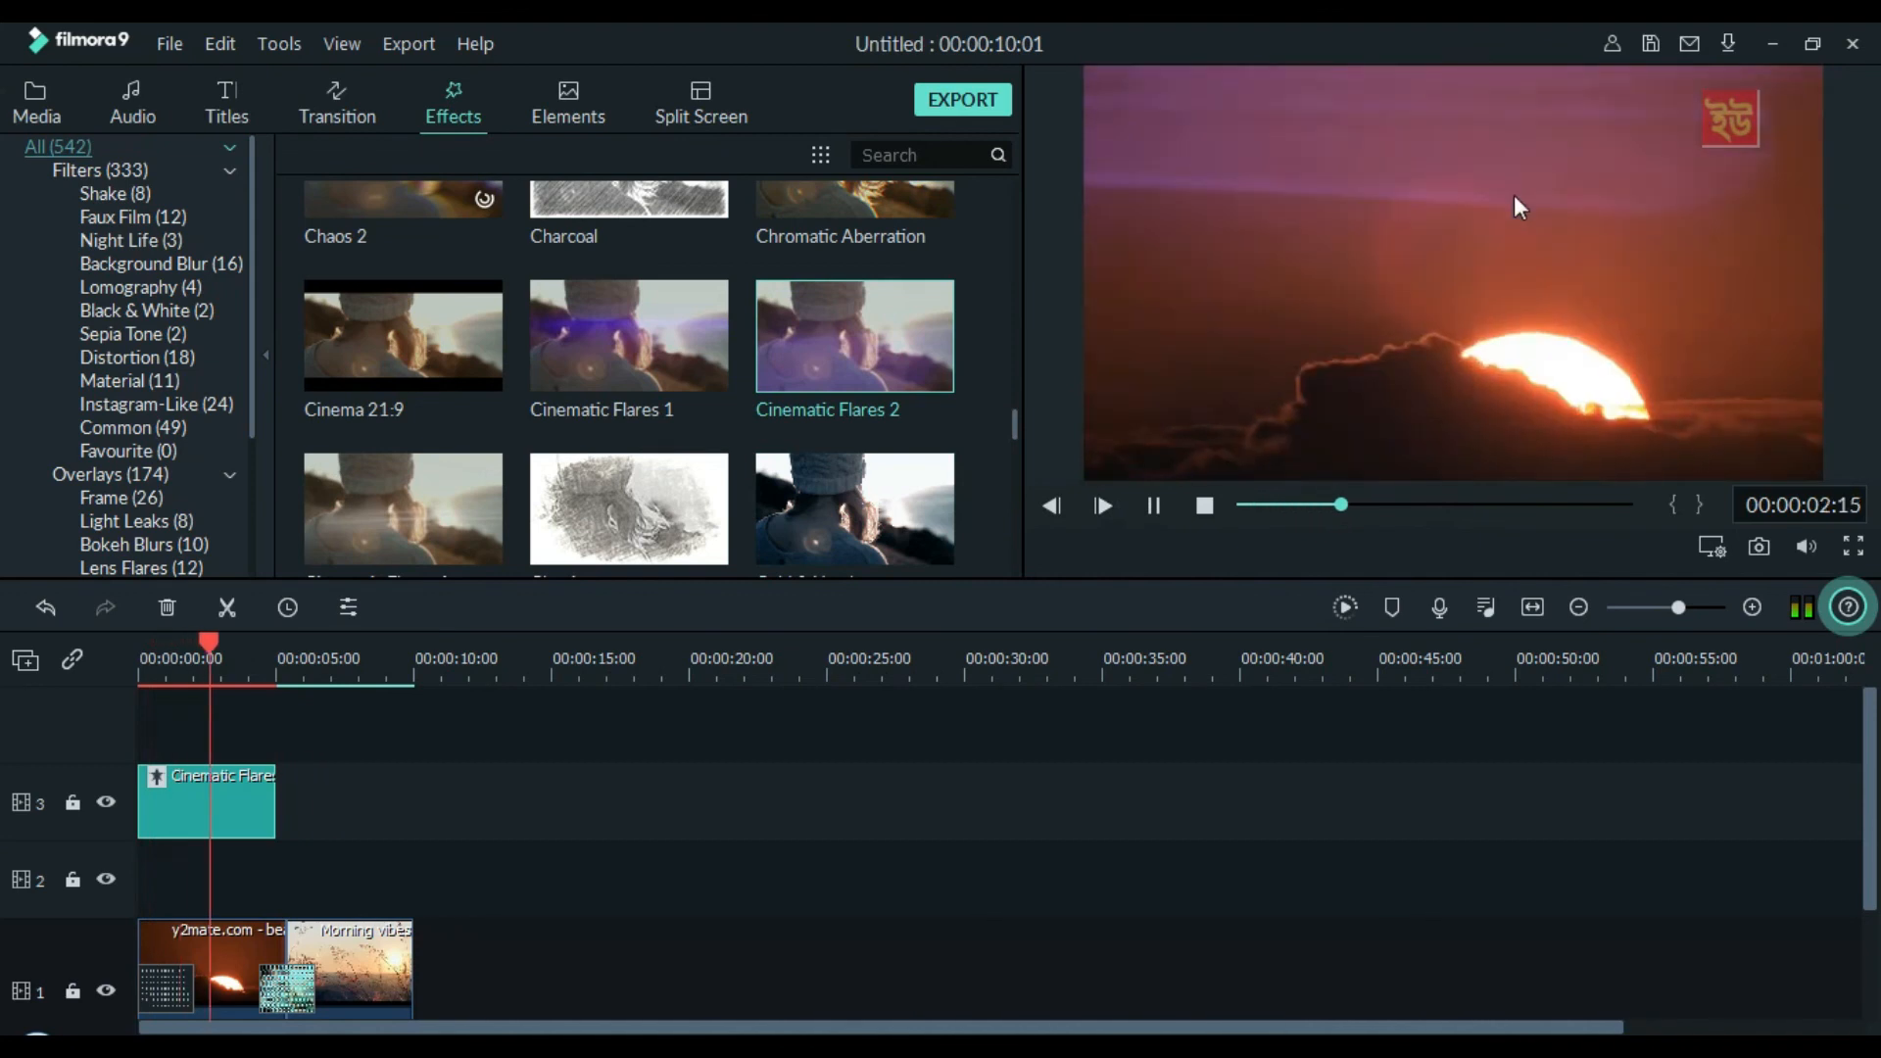
pyautogui.press('space')
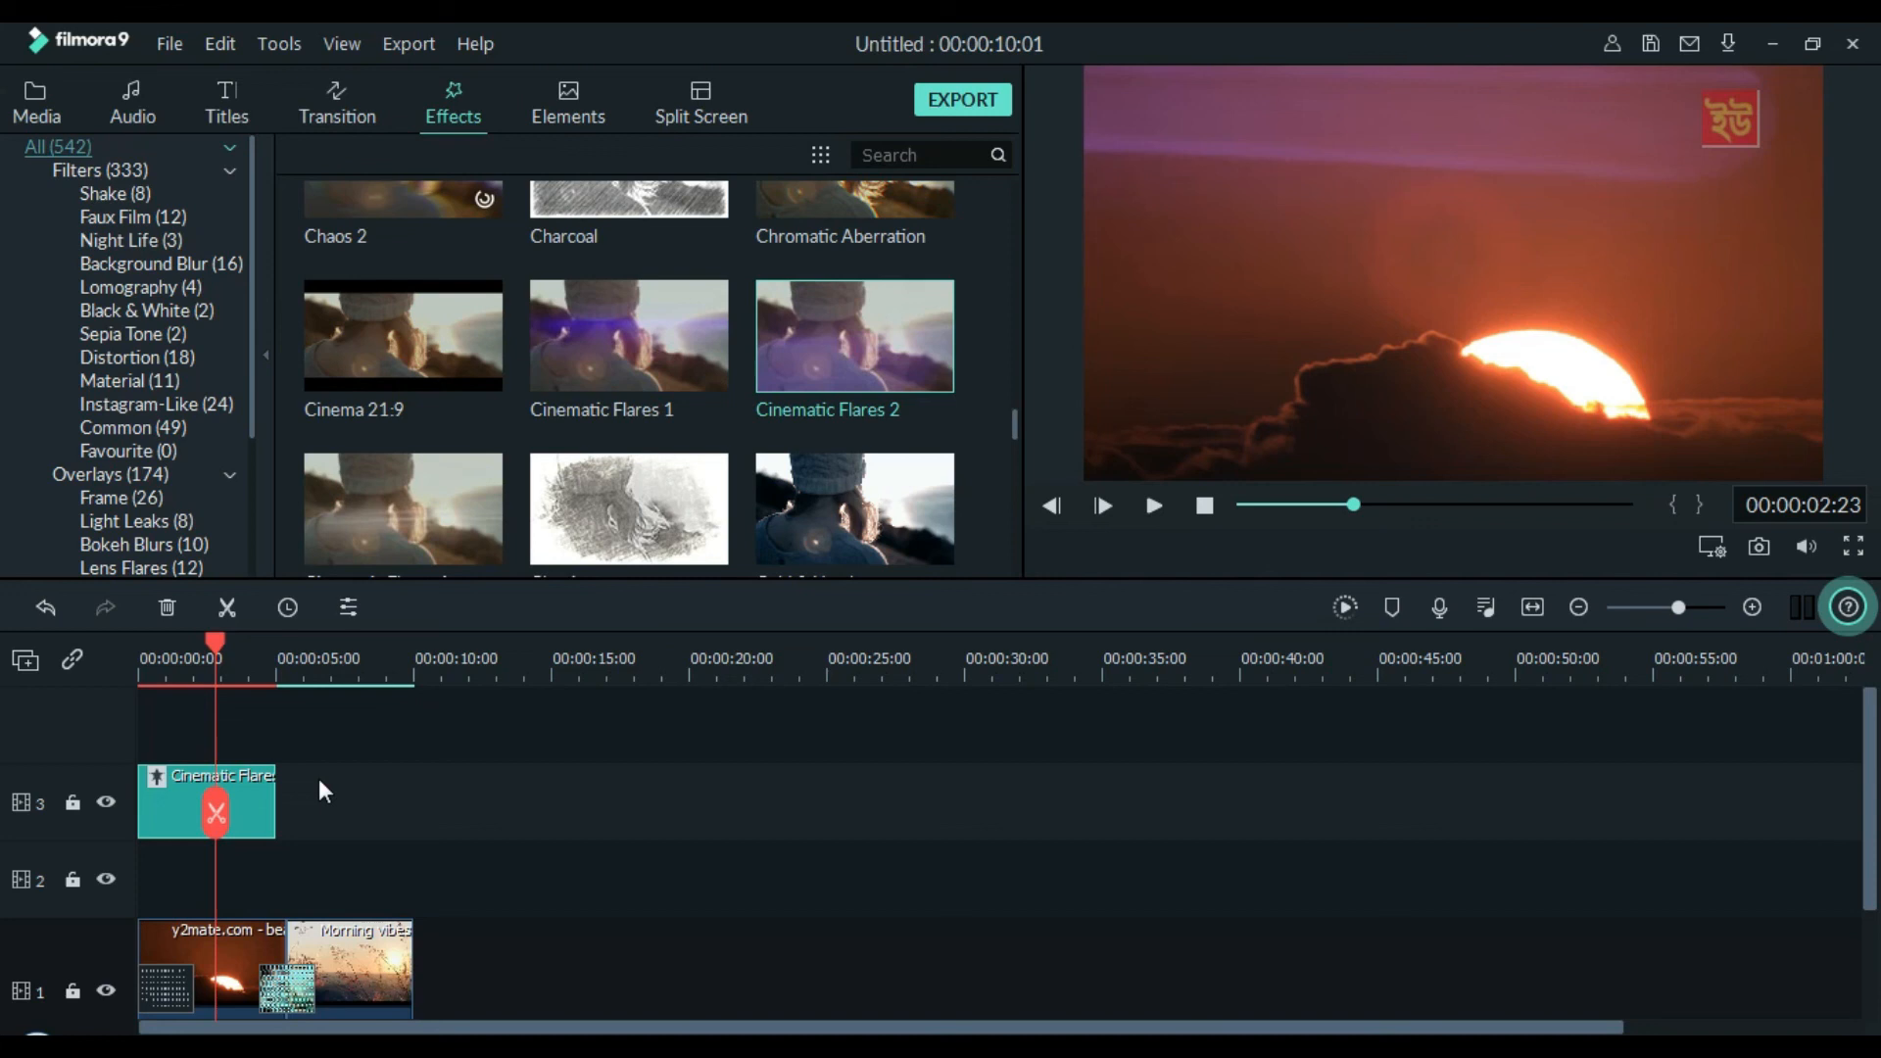
pyautogui.press('Delete')
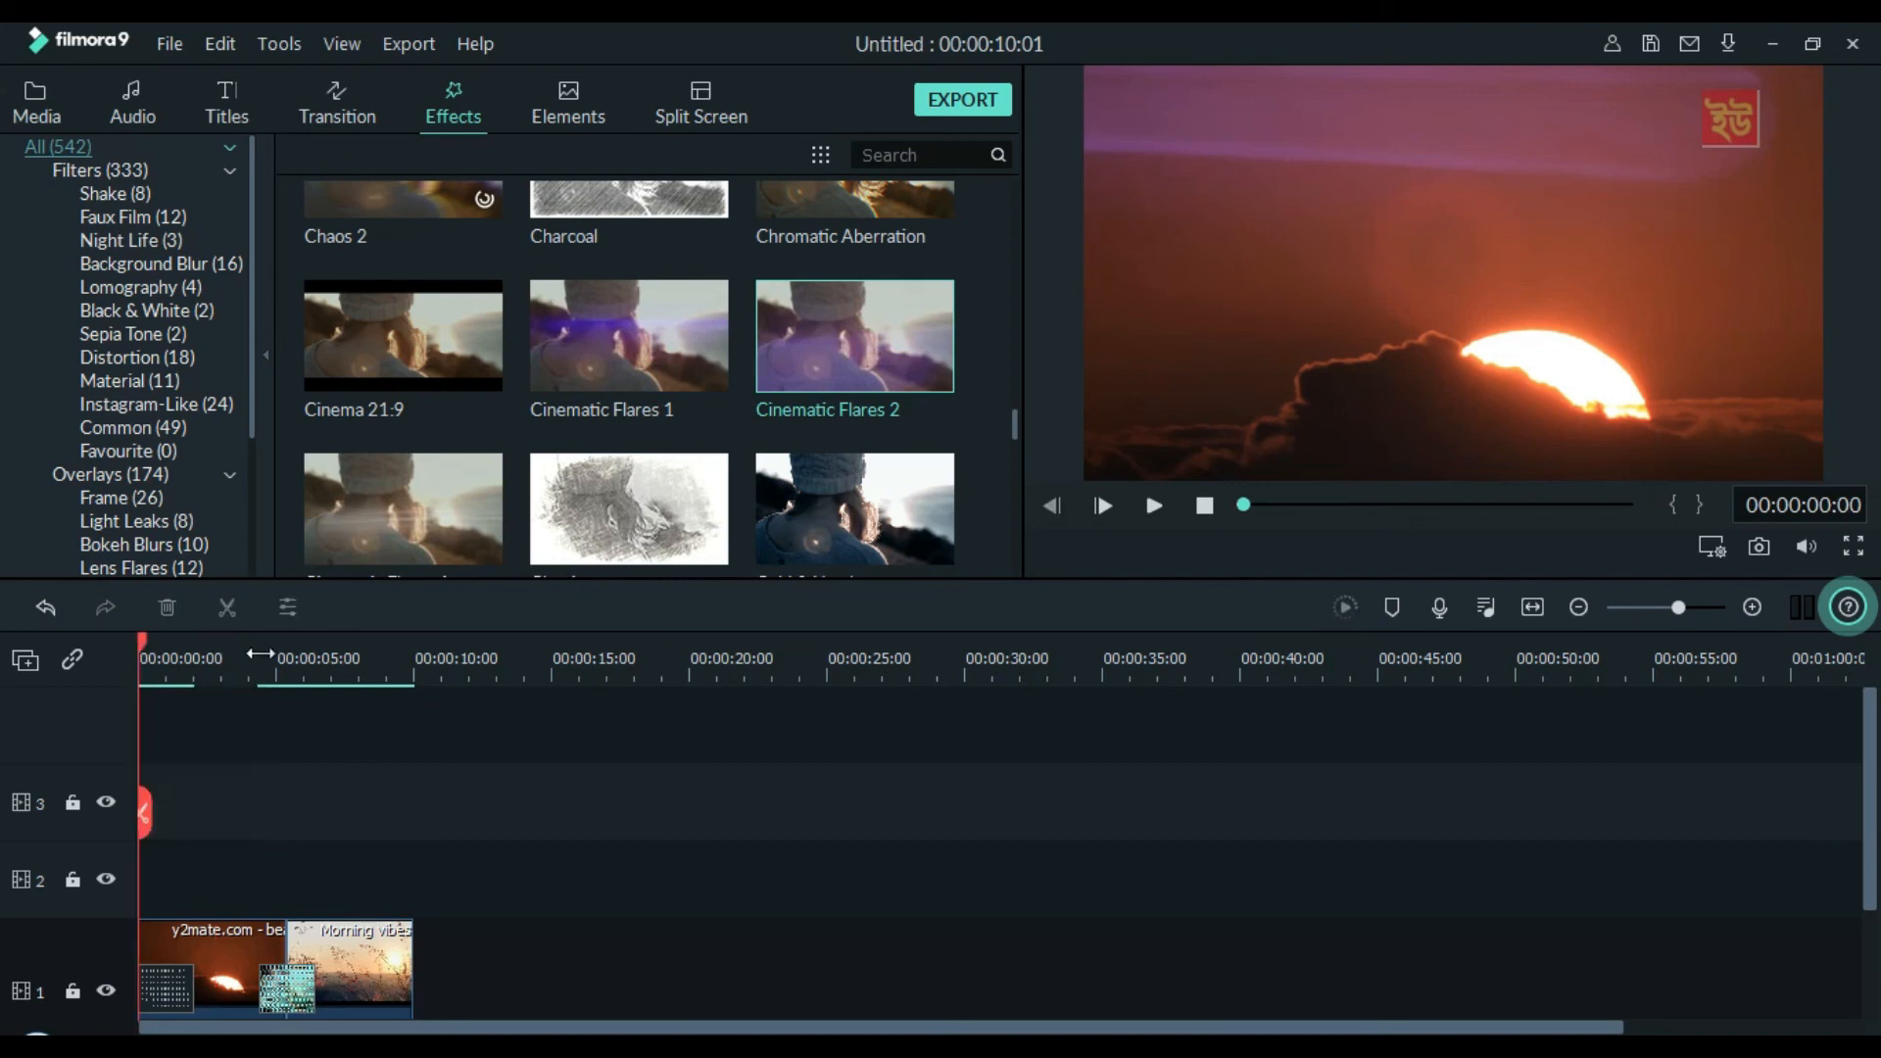
pyautogui.scroll(-2, 402, 852)
pyautogui.scroll(2, 415, 818)
pyautogui.scroll(-2, 376, 817)
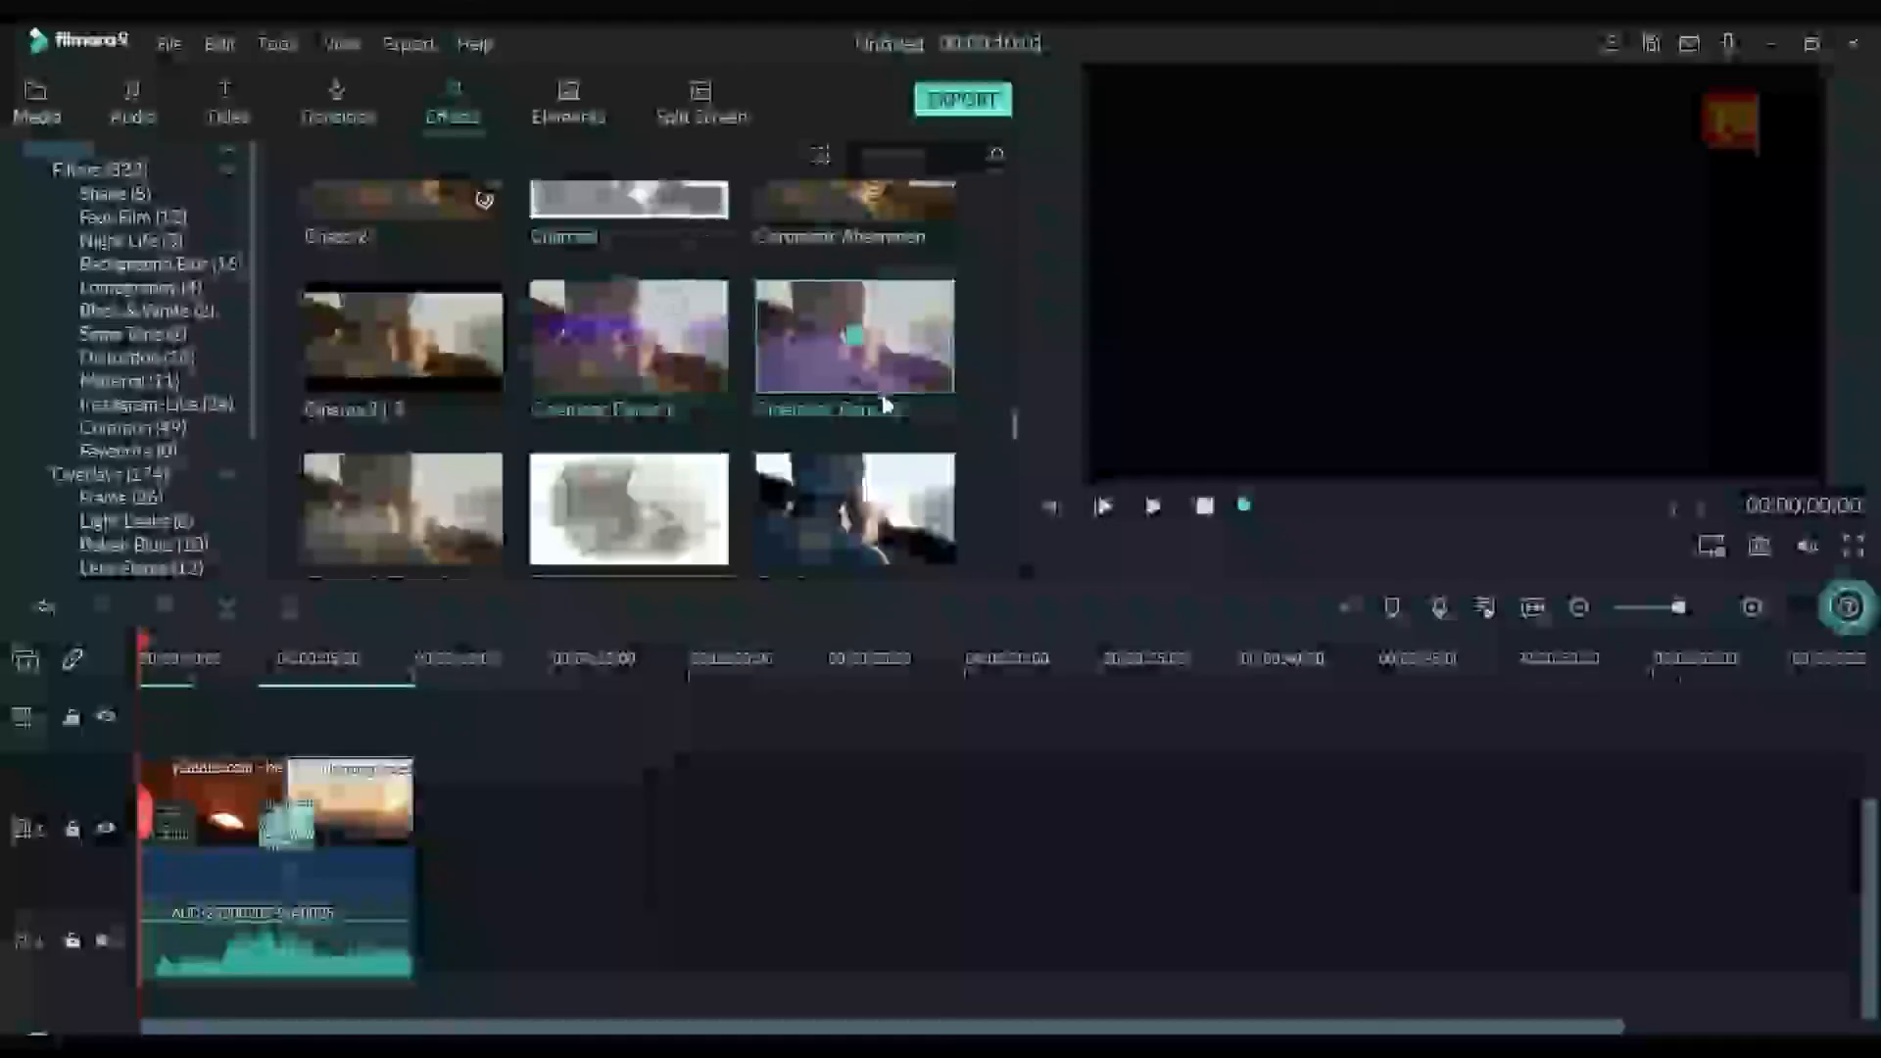